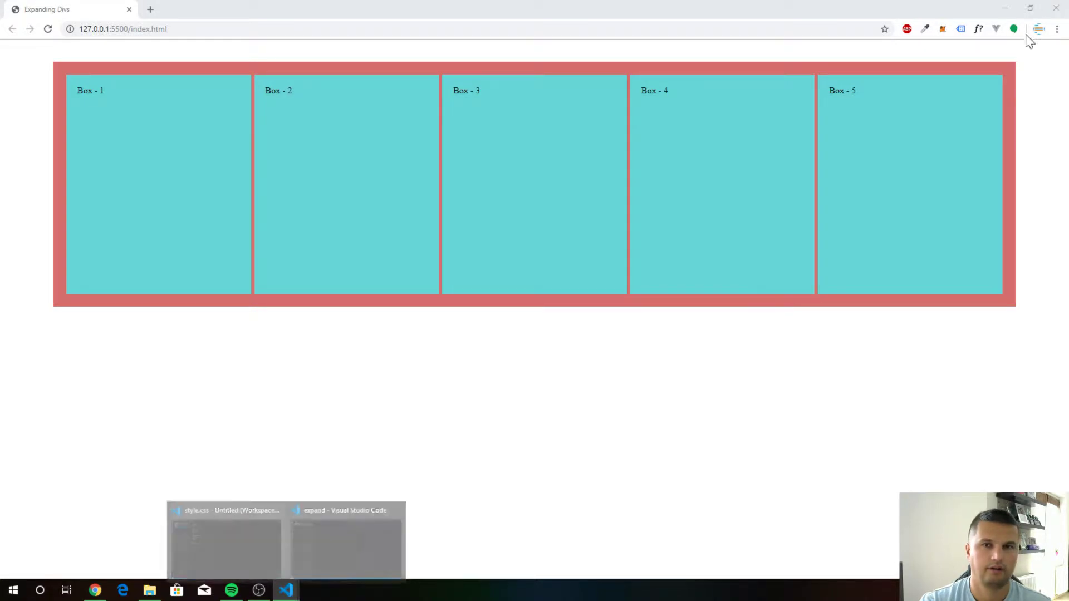
Step: Minimize the Chrome Expanding Divs preview to reveal the empty expand project
click(1006, 9)
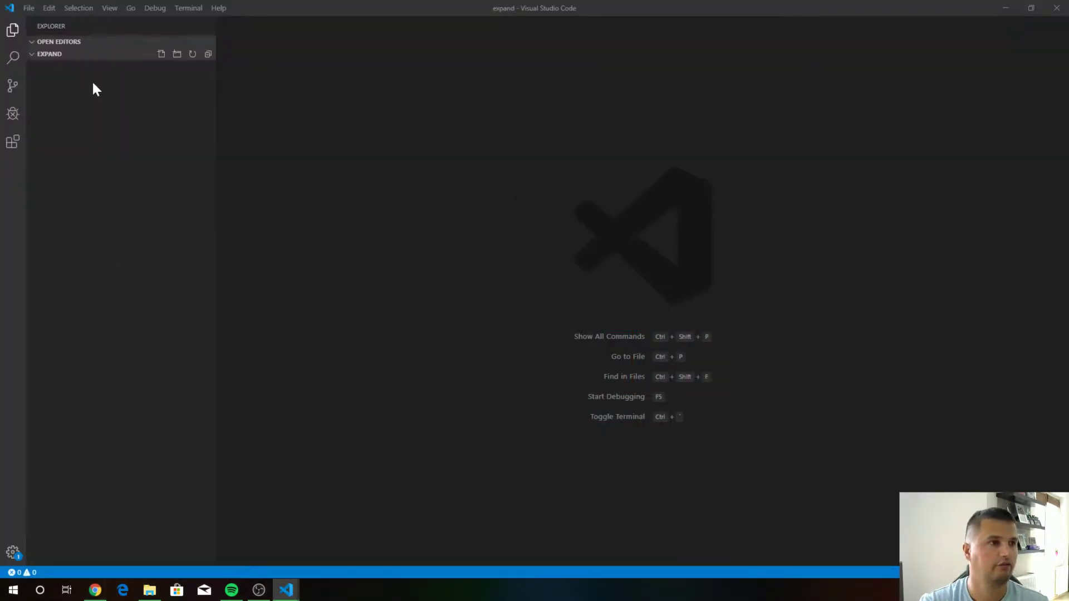
Step: Create index.html and style.css in the expand folder, then return to index.html
click(62, 56)
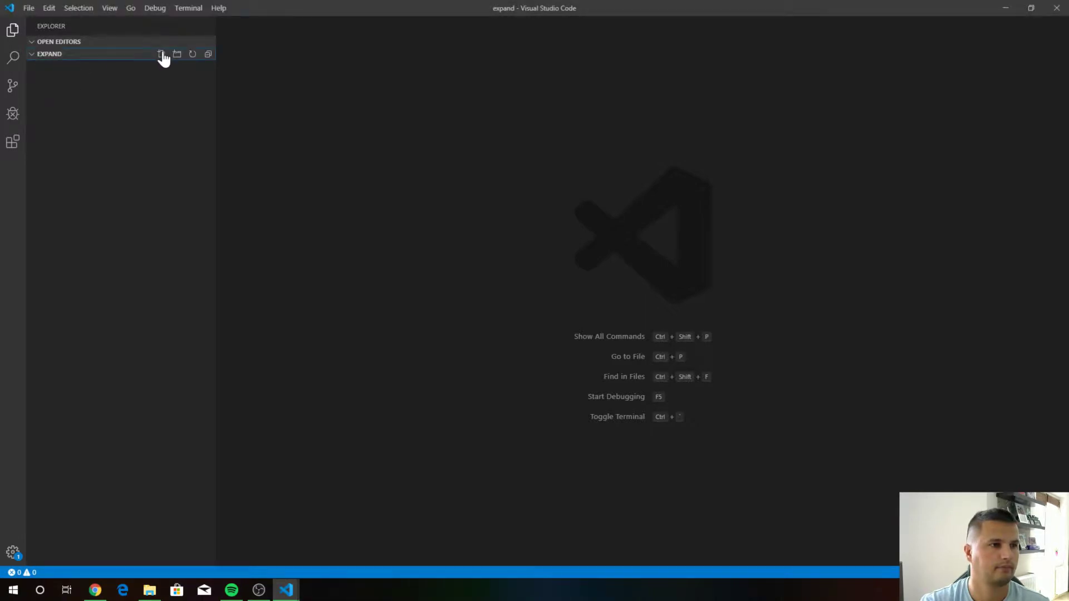
click(161, 54)
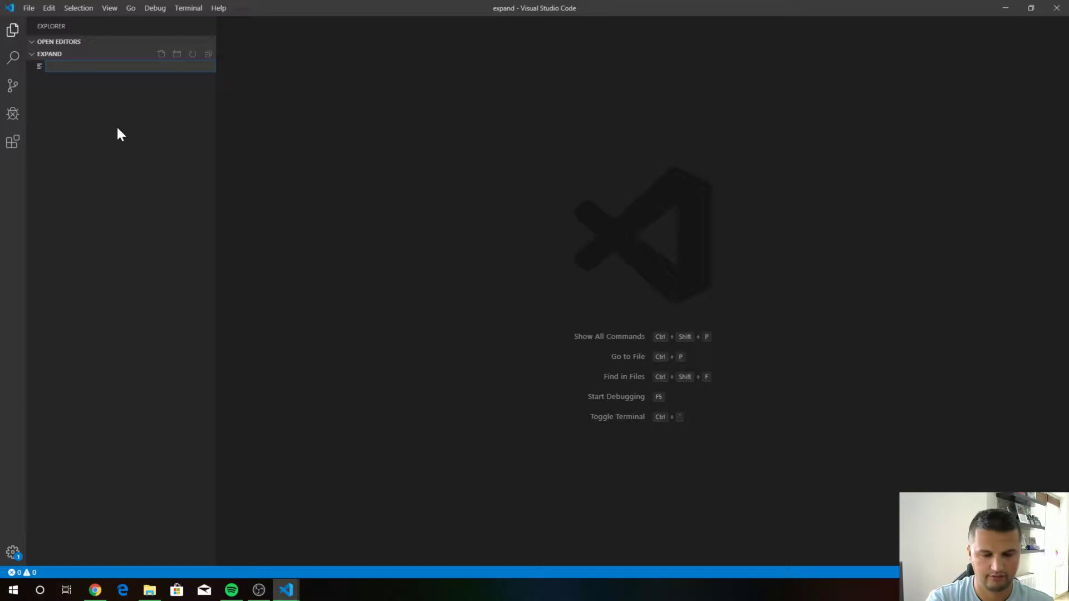
text(index.)
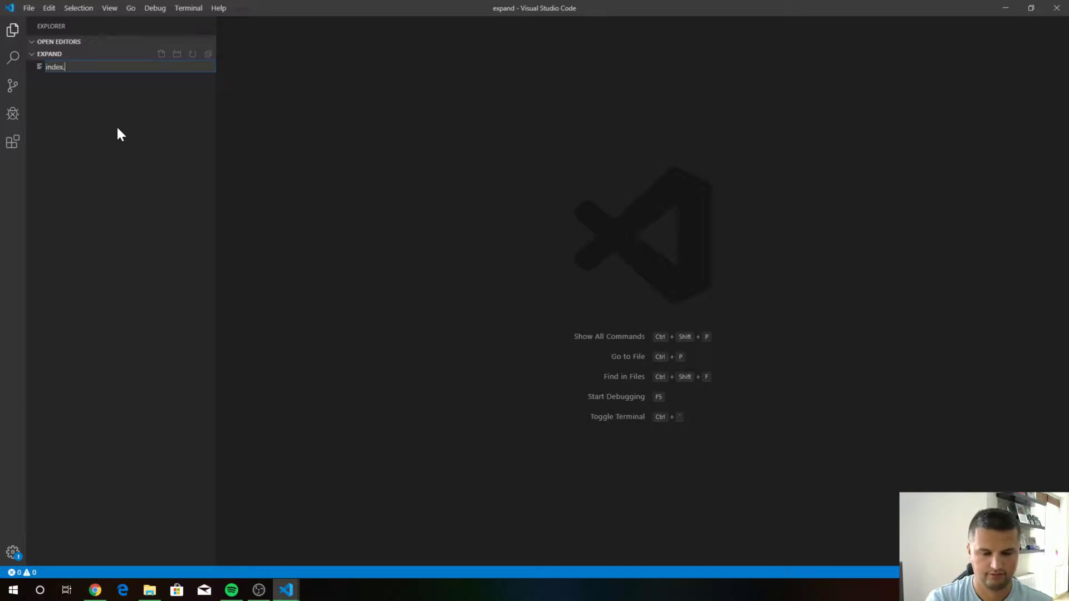
text(html)
key(Return)
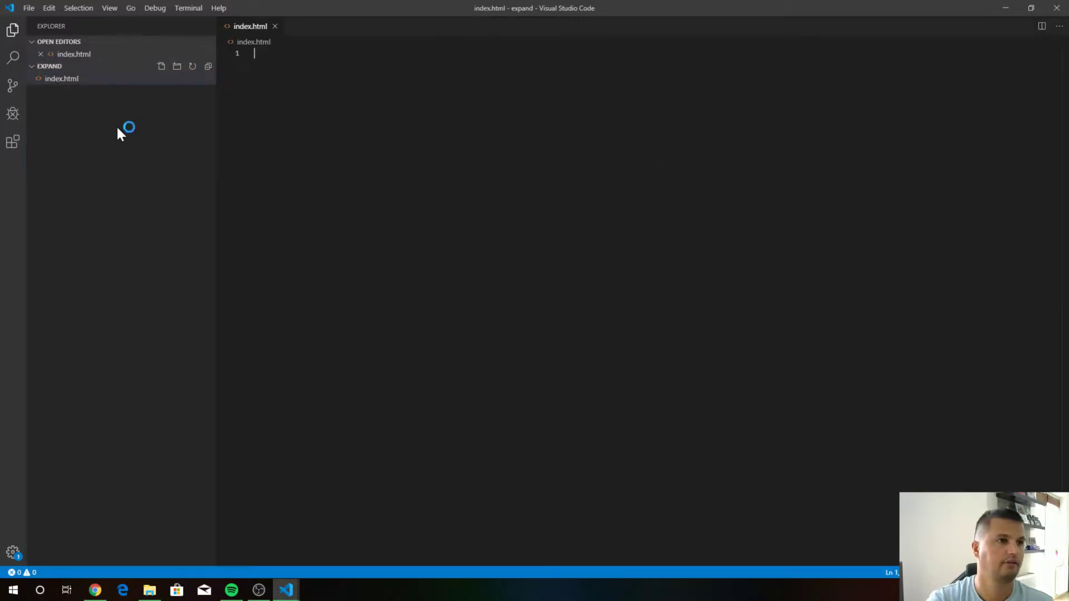
click(161, 66)
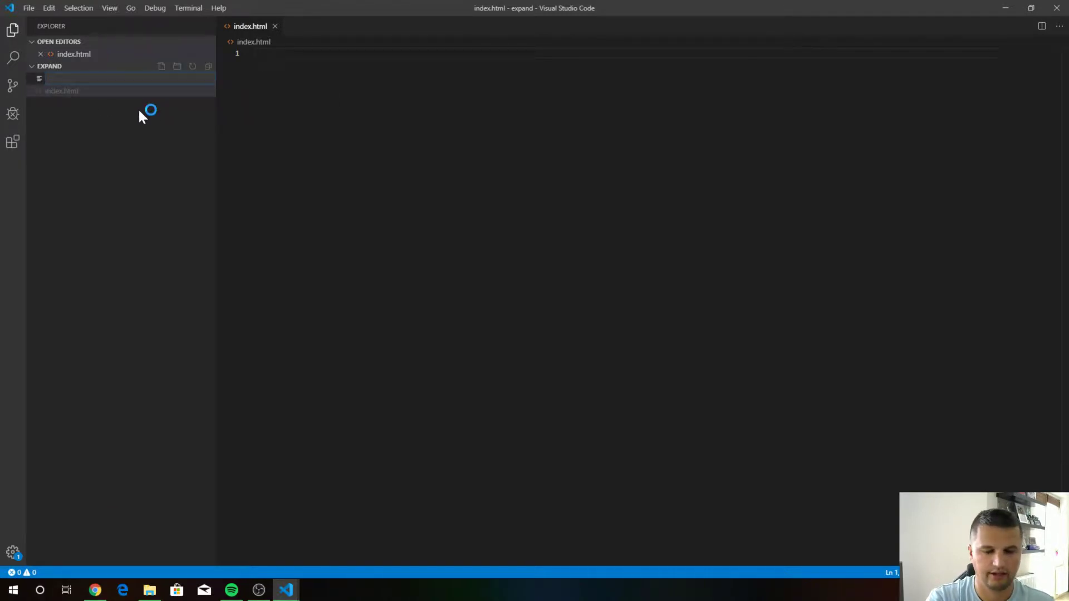
text(styl)
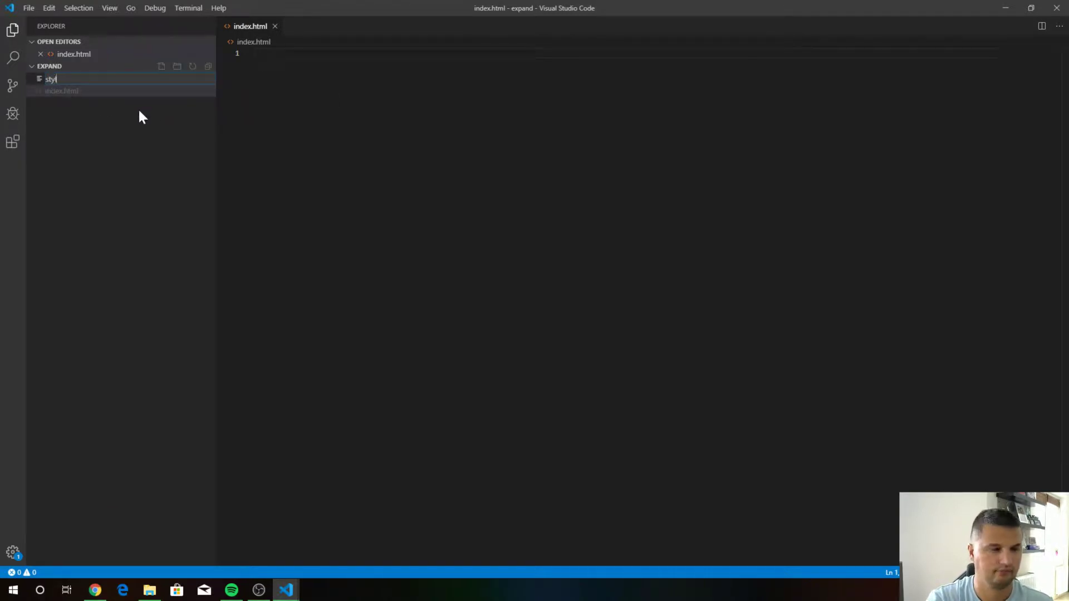
text(e)
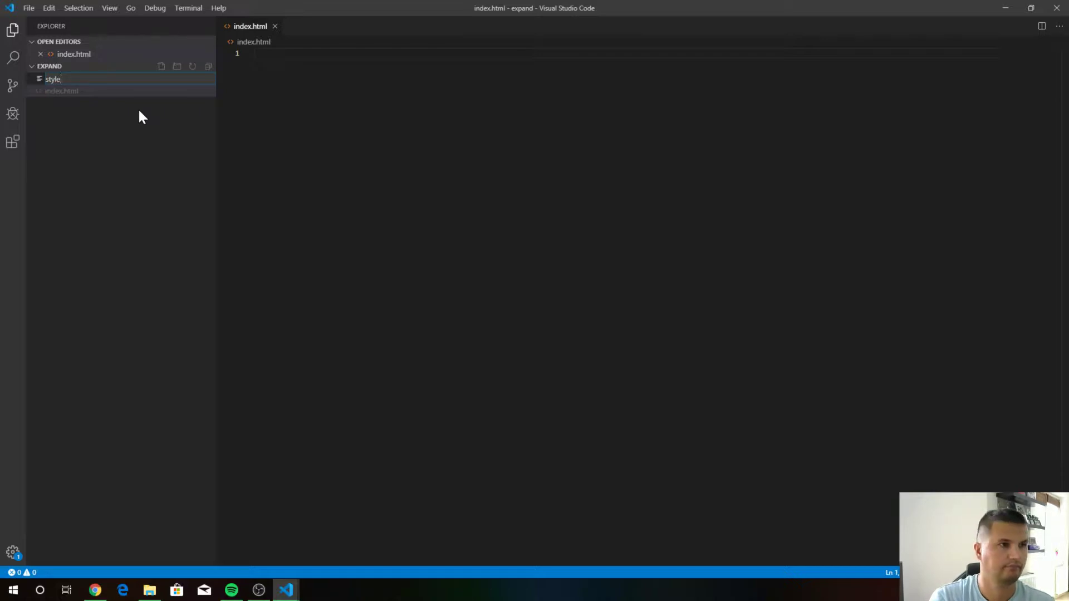
text(.css)
key(Return)
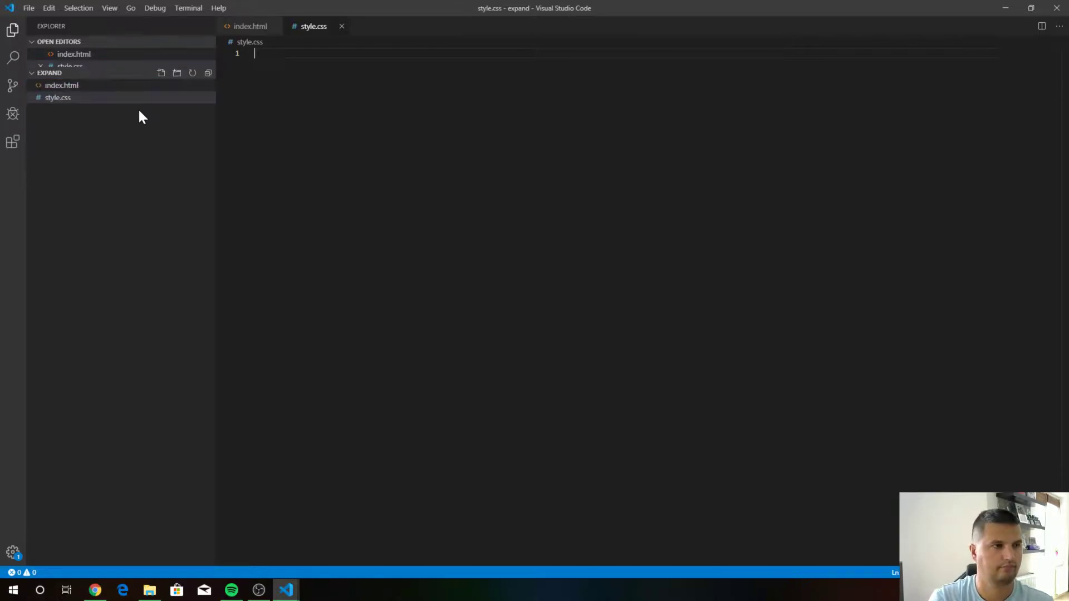
click(244, 27)
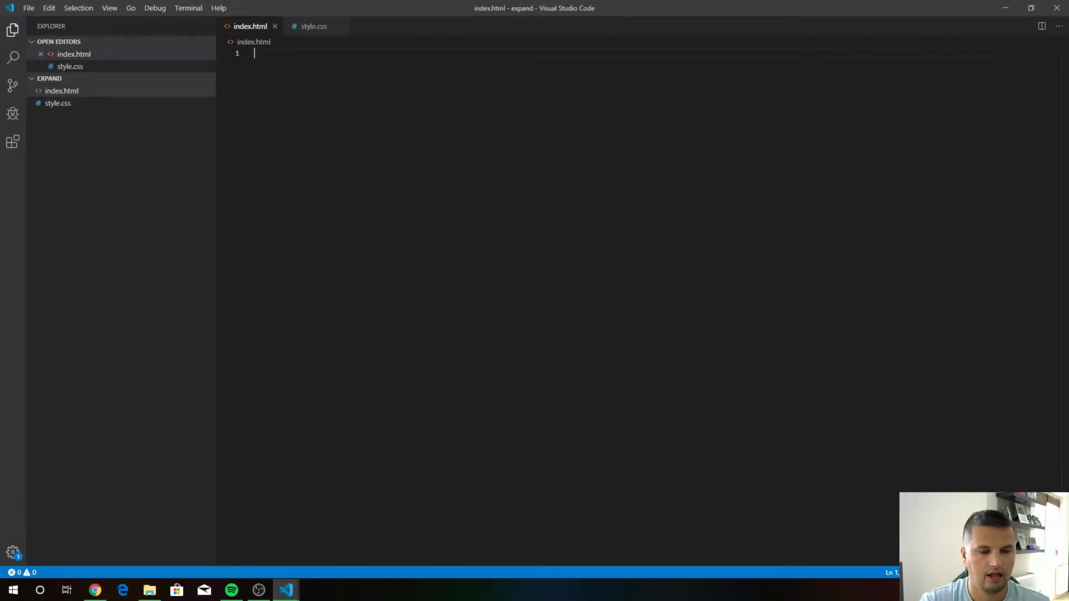
text(!)
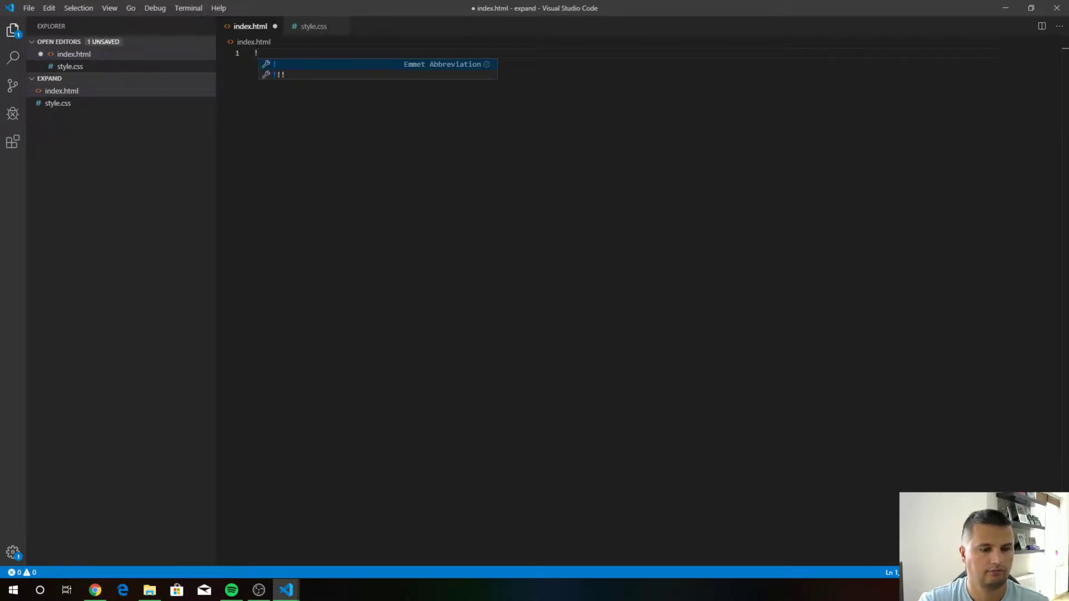
Step: Expand the ! boilerplate, retitle it 'Expand Divs' and add a link to style.css
key(Tab)
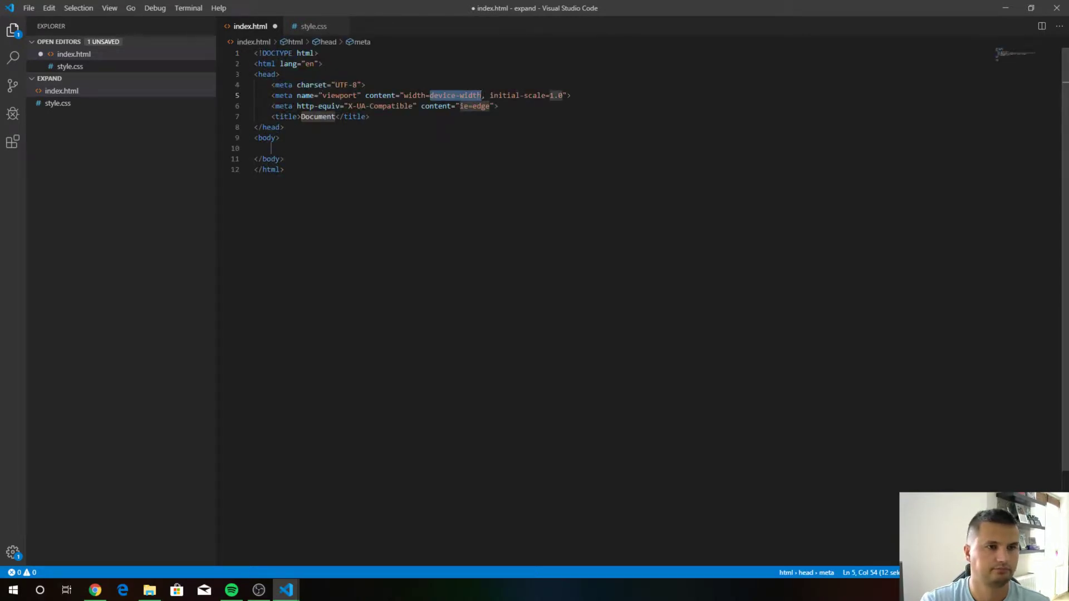
key(Tab)
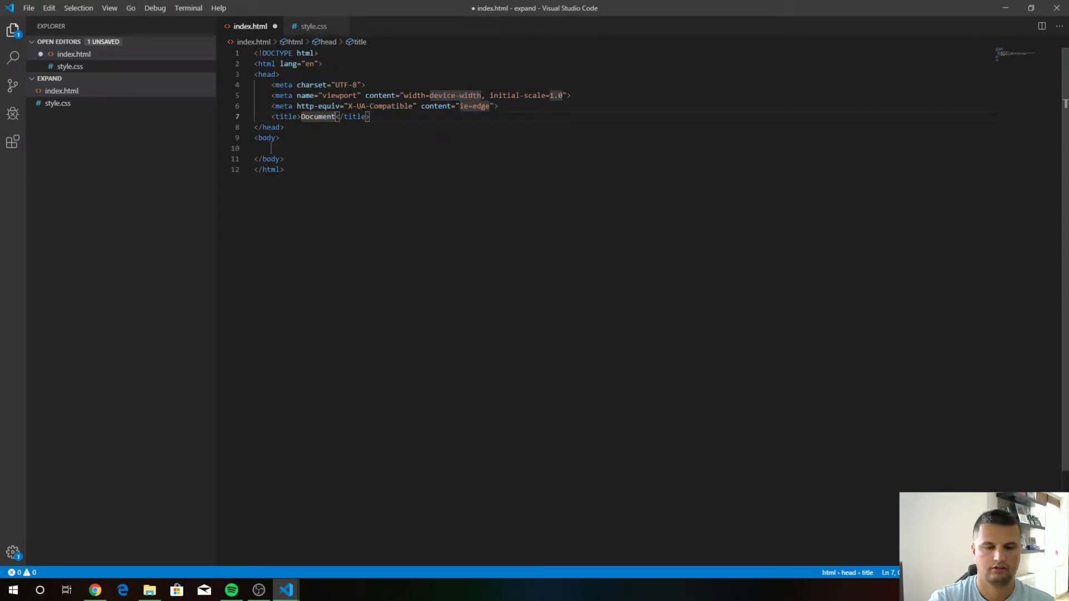
key(BackSpace)
key(BackSpace)
key(BackSpace)
key(BackSpace)
key(BackSpace)
key(BackSpace)
key(BackSpace)
key(BackSpace)
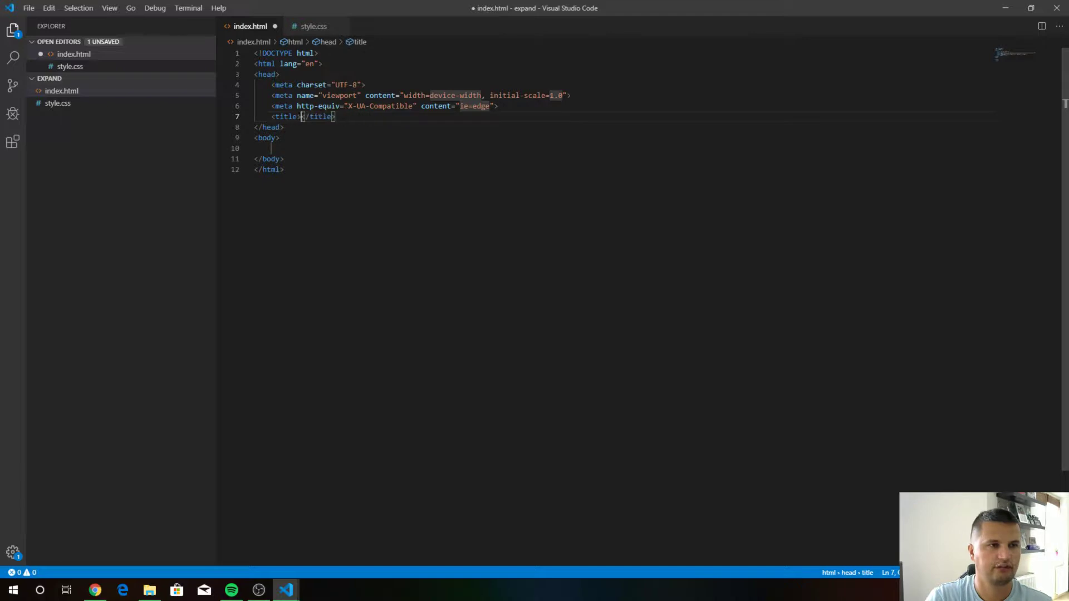
text(Ex)
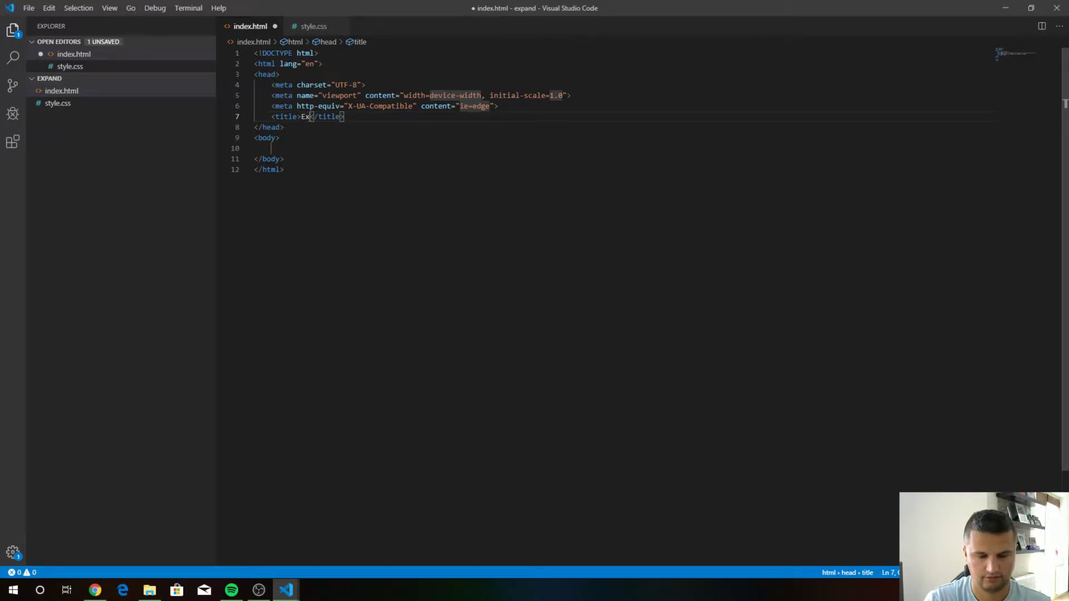
text(pand Di)
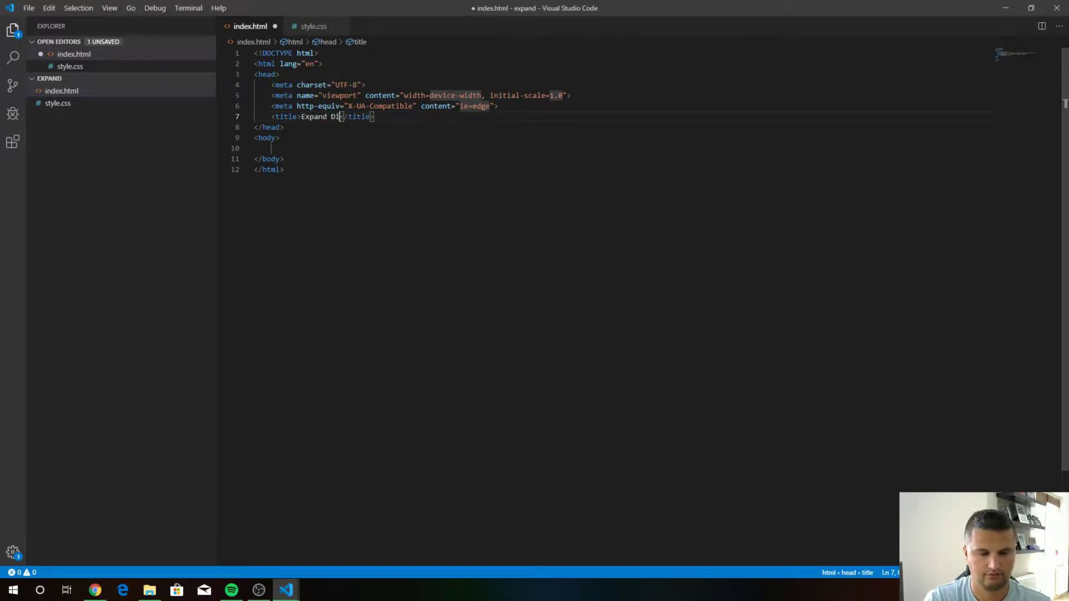
text(vs)
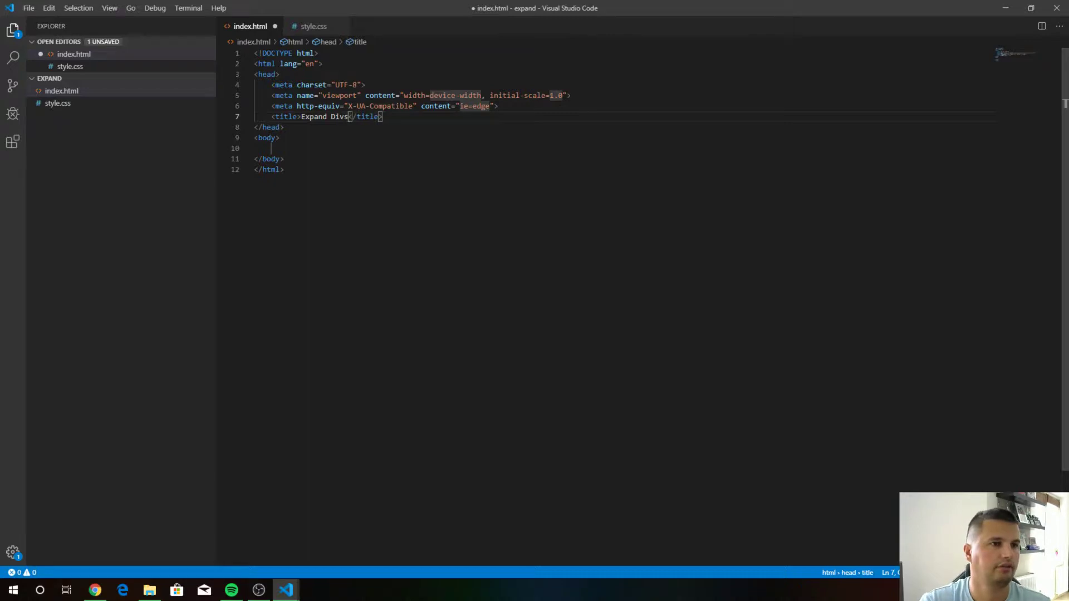
key(ctrl+shift+Return)
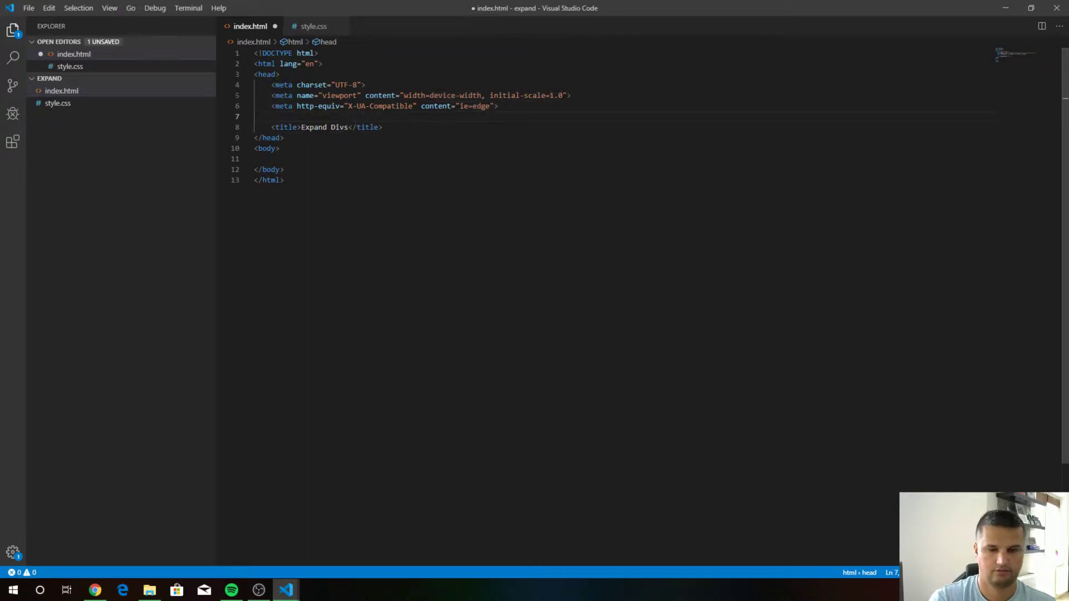
text(link)
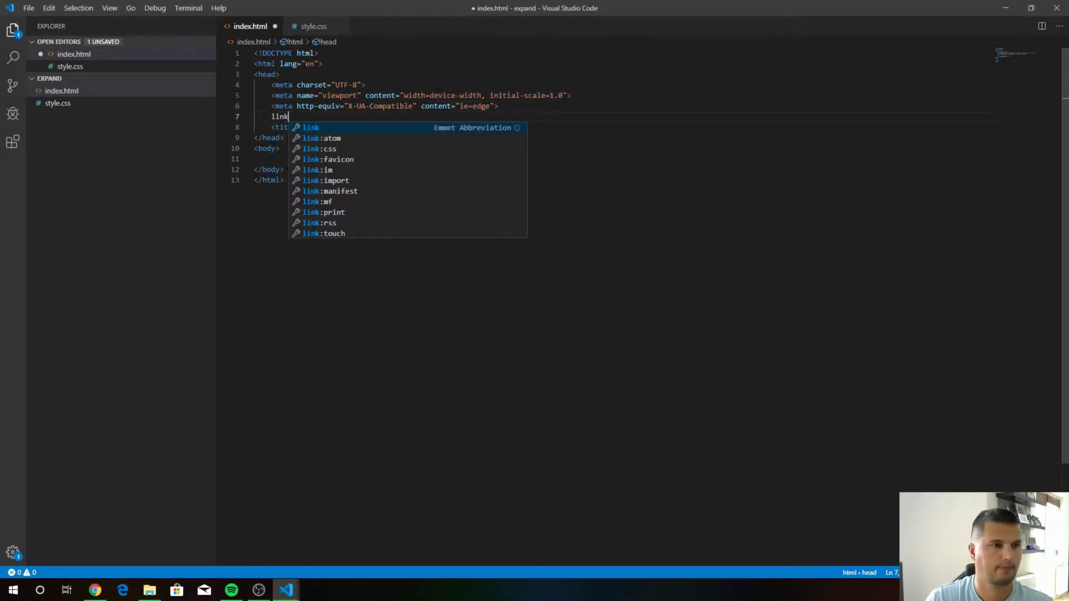
key(Tab)
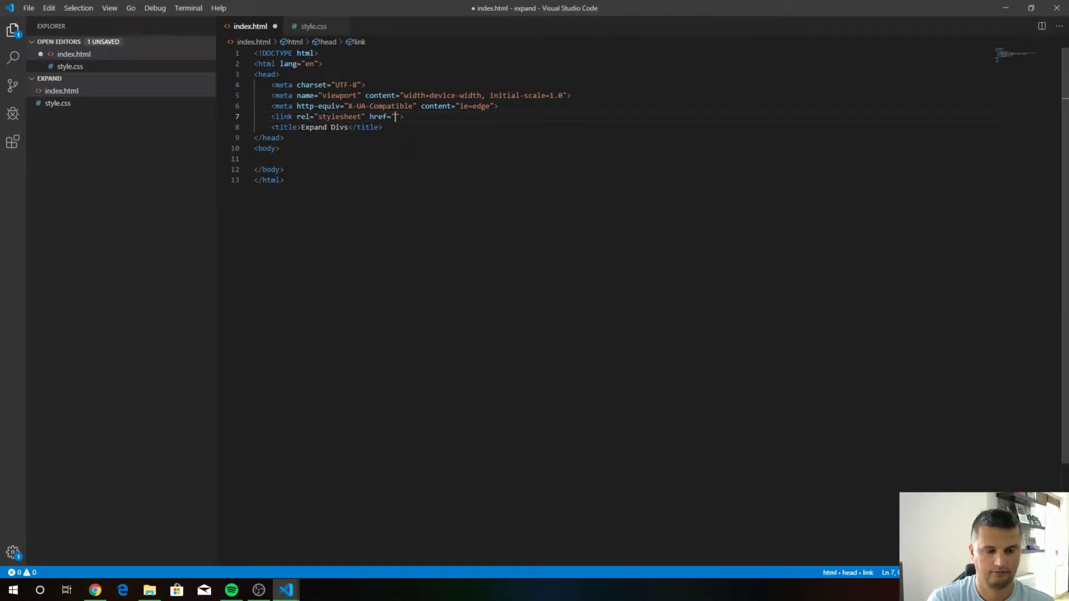
text(st)
key(Return)
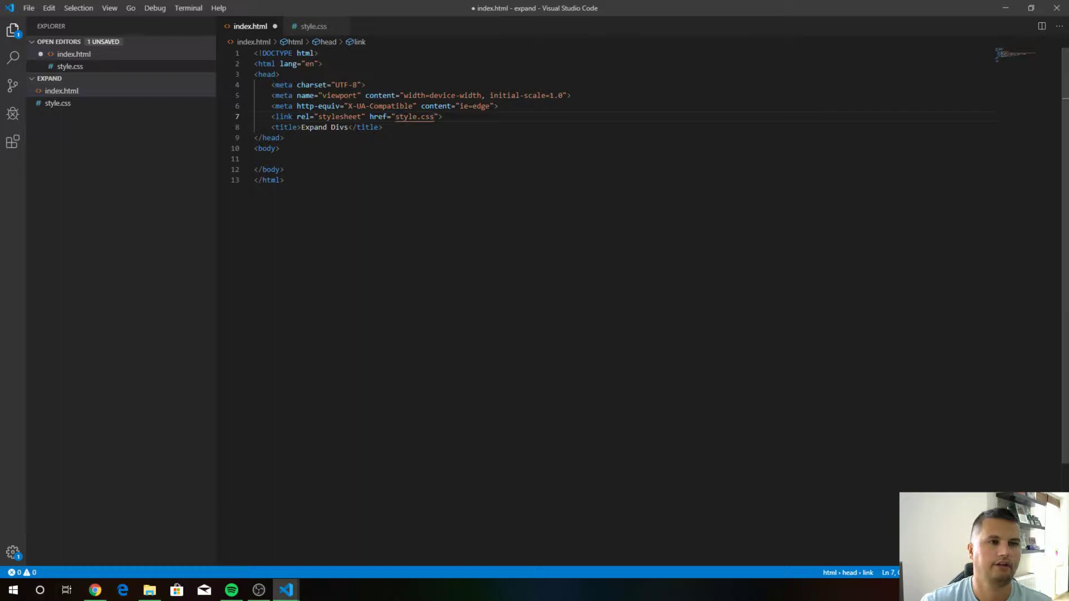
key(Down)
key(Down)
key(Down)
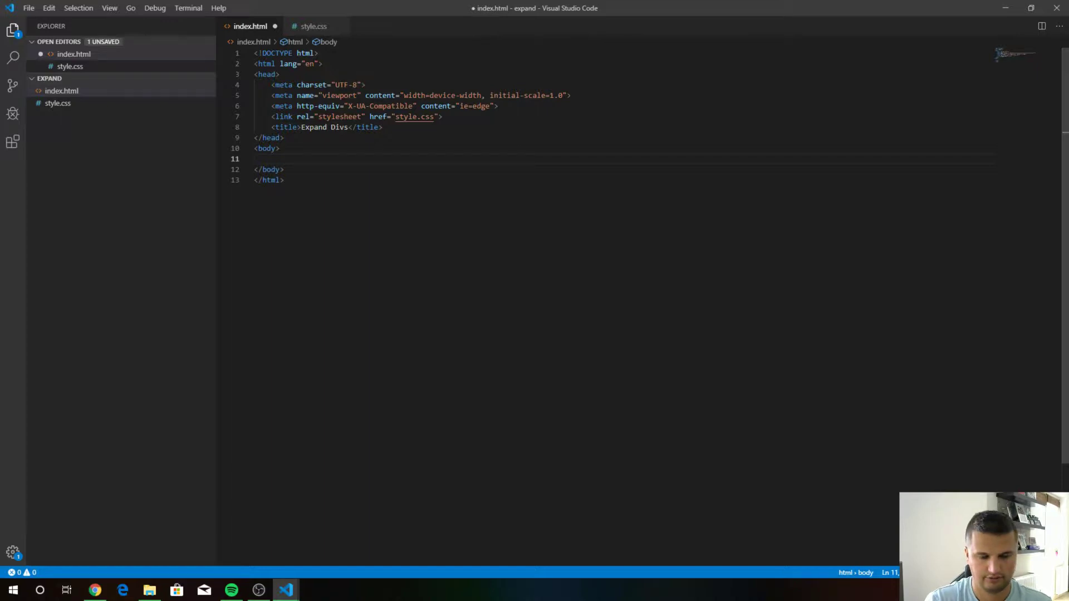
text(.)
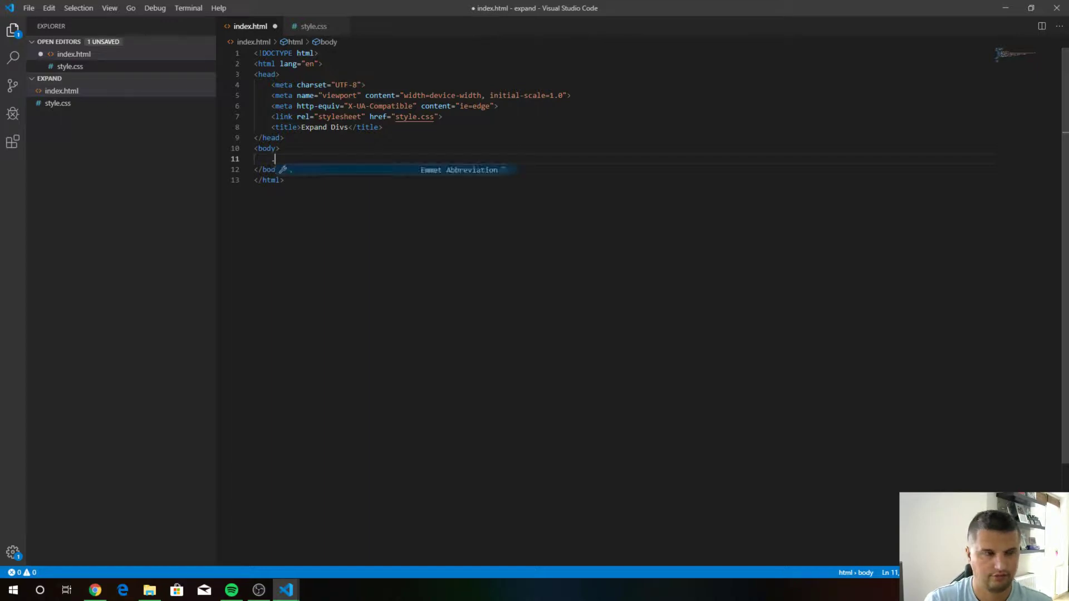
text(conta)
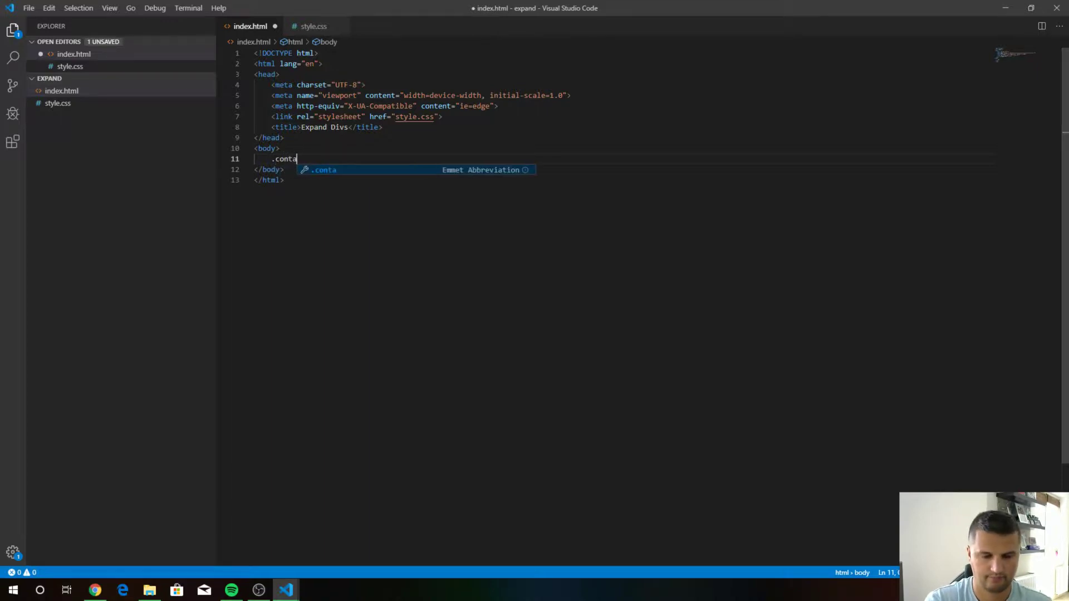
text(iner)
Step: Build a .container div holding five .box divs, redoing the expansion from three boxes to five
key(Tab)
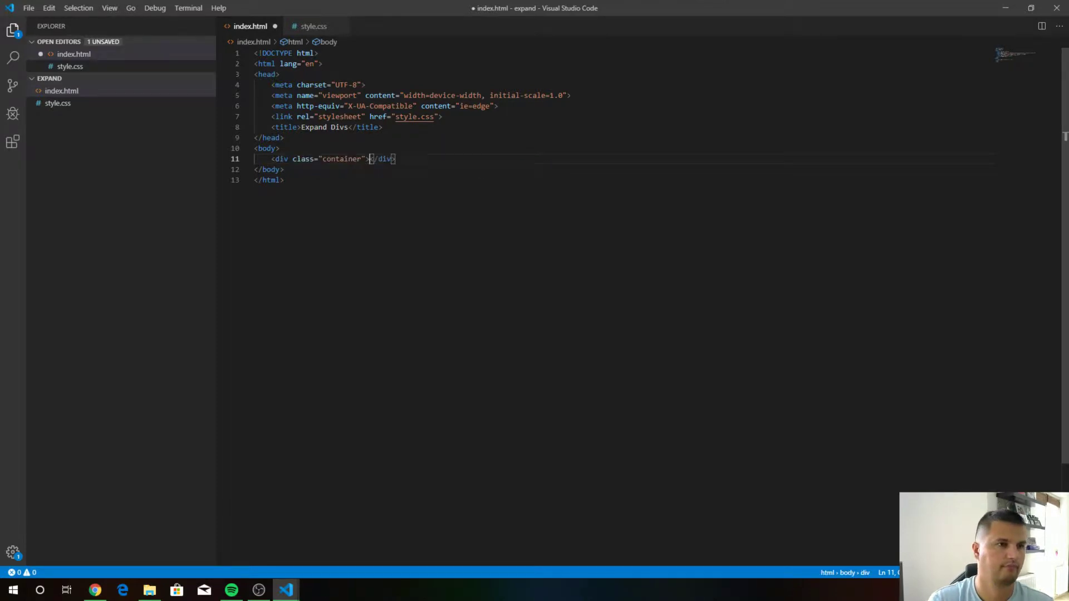
key(Return)
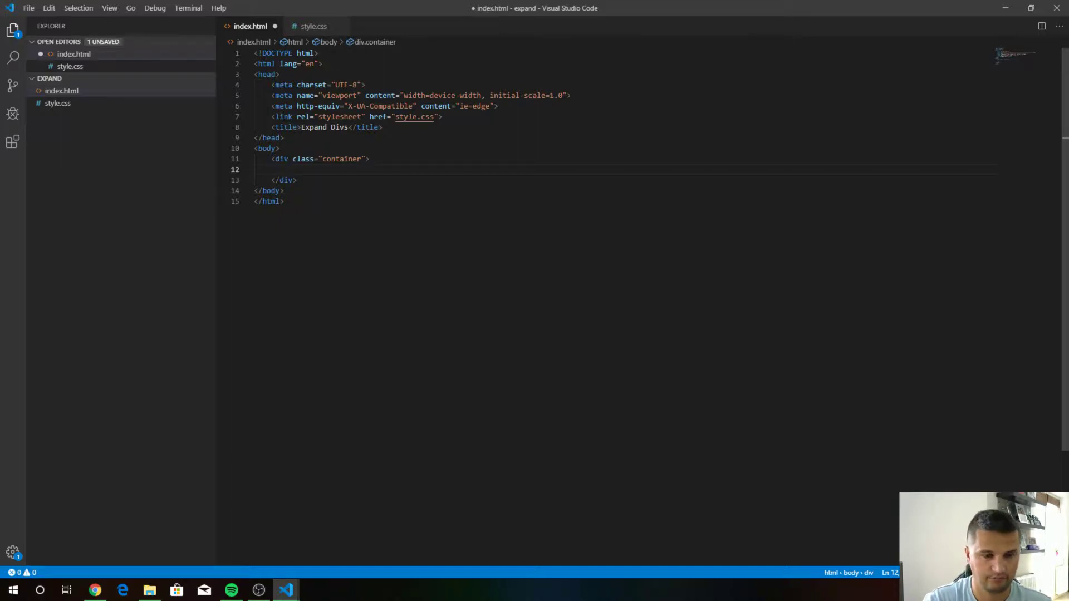
text(.box)
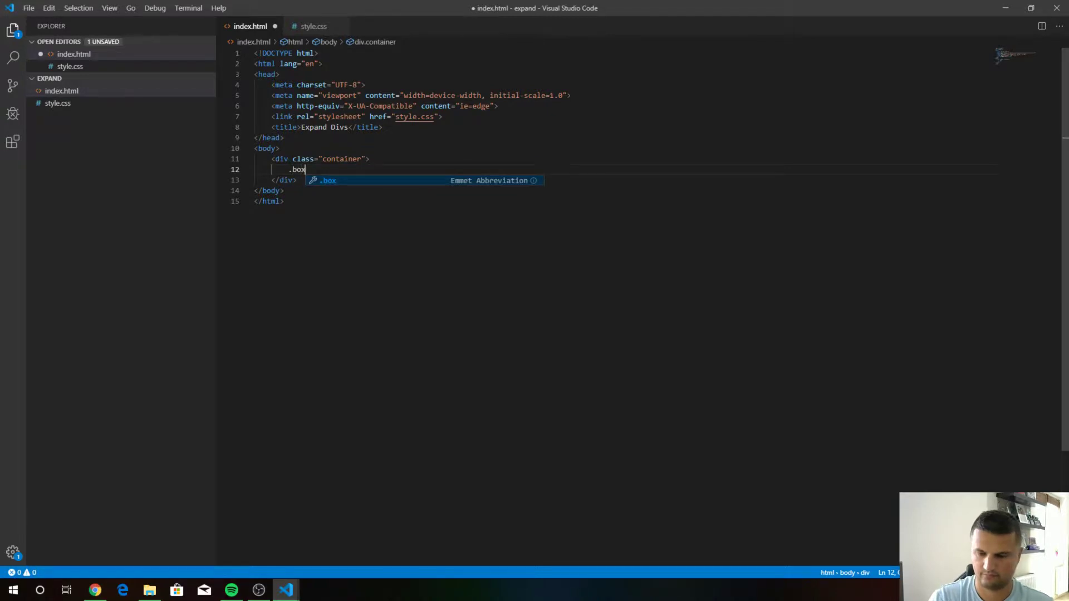
text(*3)
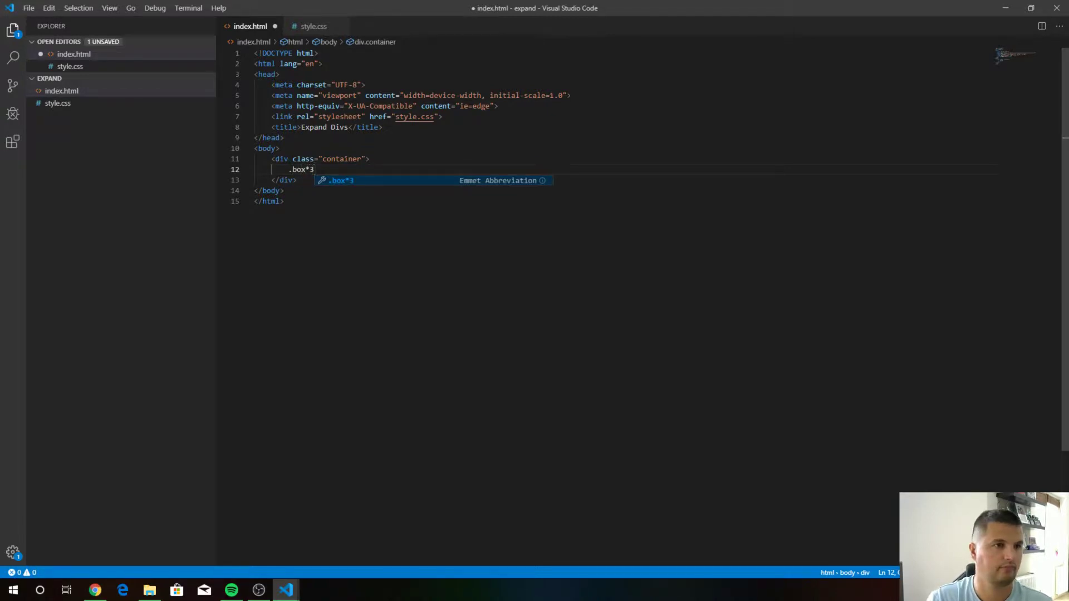
key(Tab)
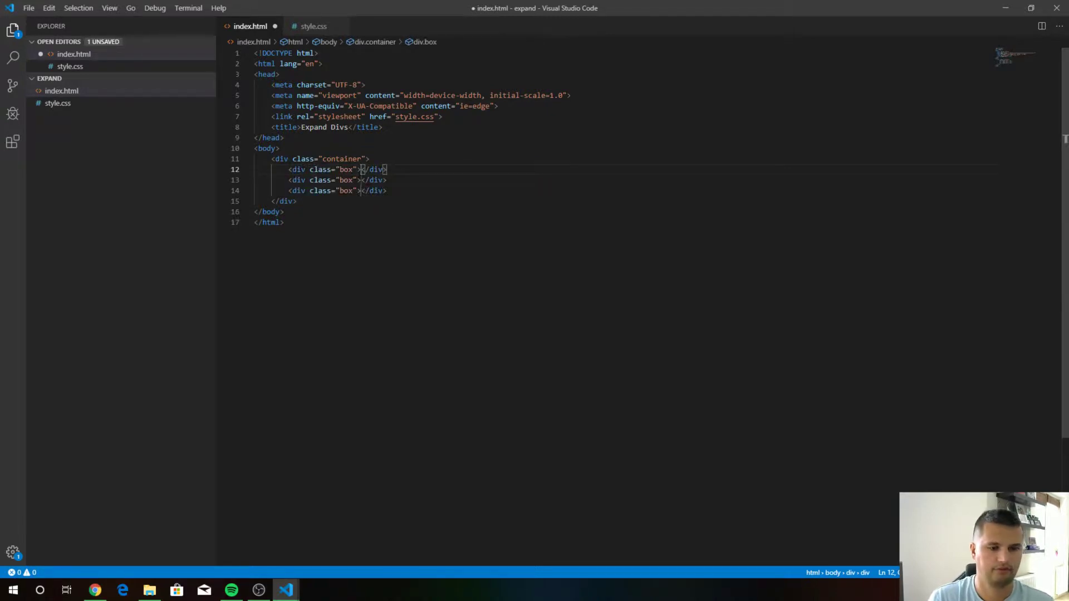
key(ctrl+z)
key(BackSpace)
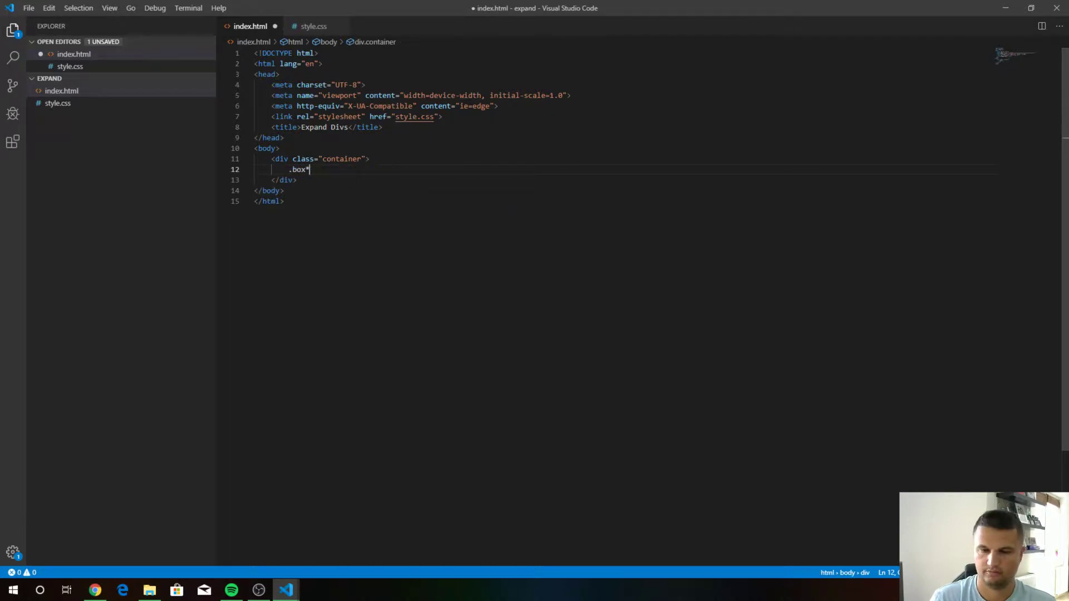
text(5)
key(Tab)
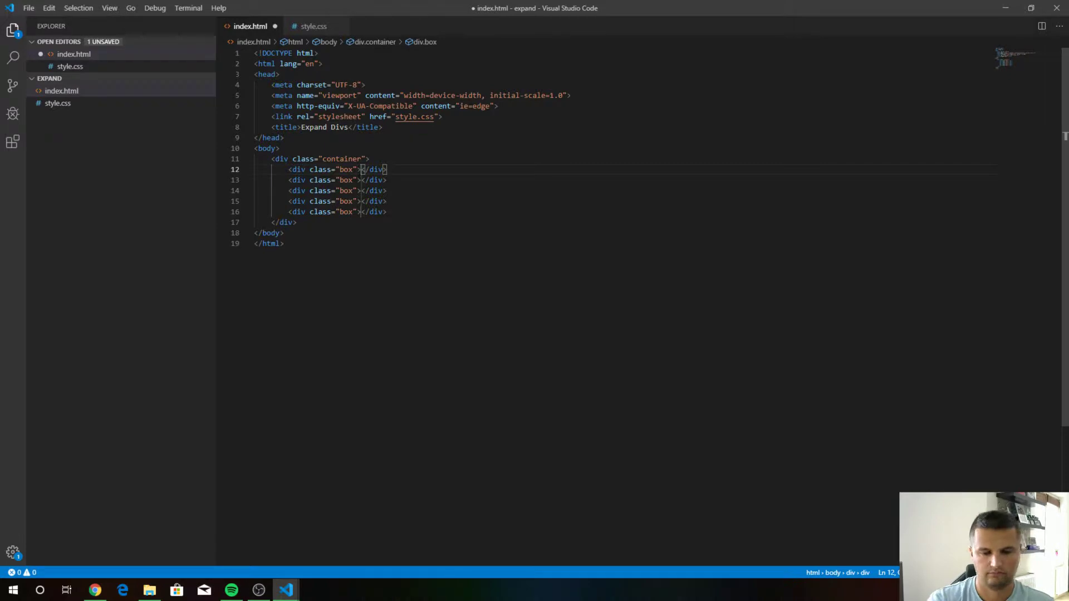
Step: Label the first two boxes 'Box - 1' and 'Box - 2', fixing stray spaces and digits
key(BackSpace)
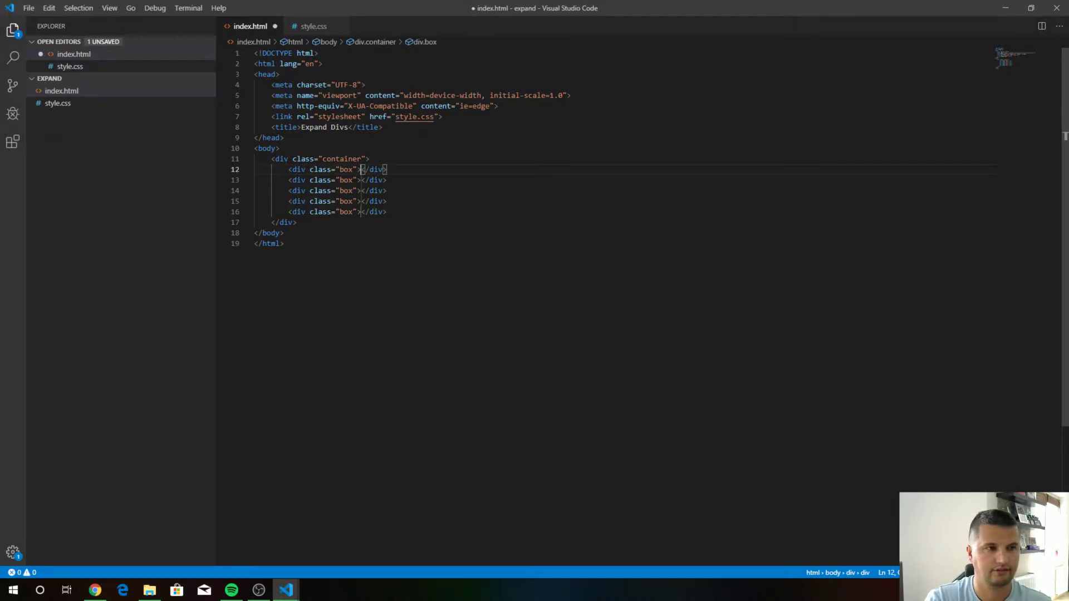
text(Box)
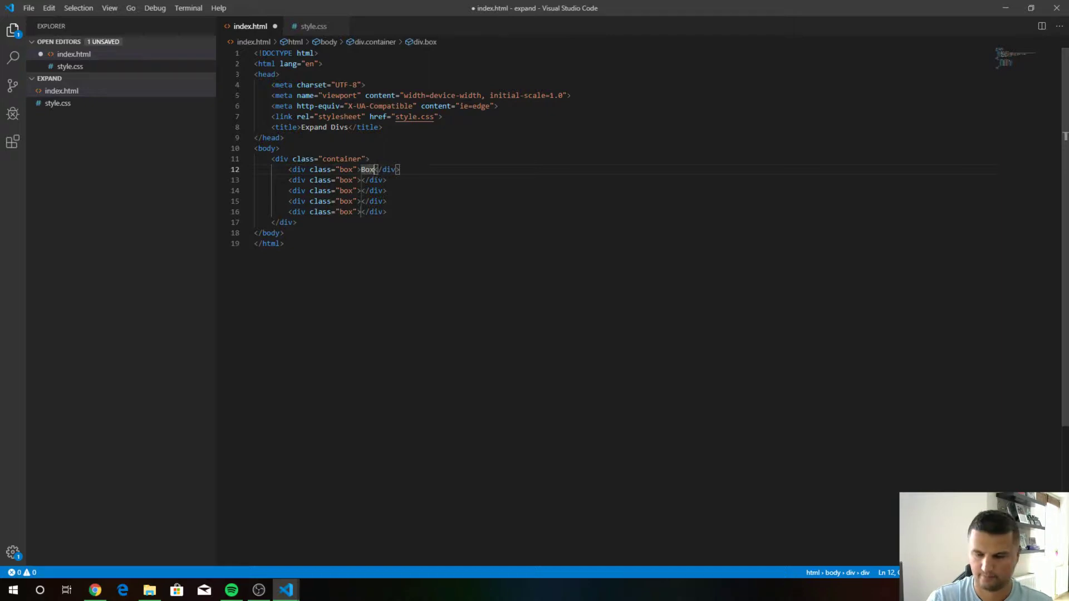
text( - 1)
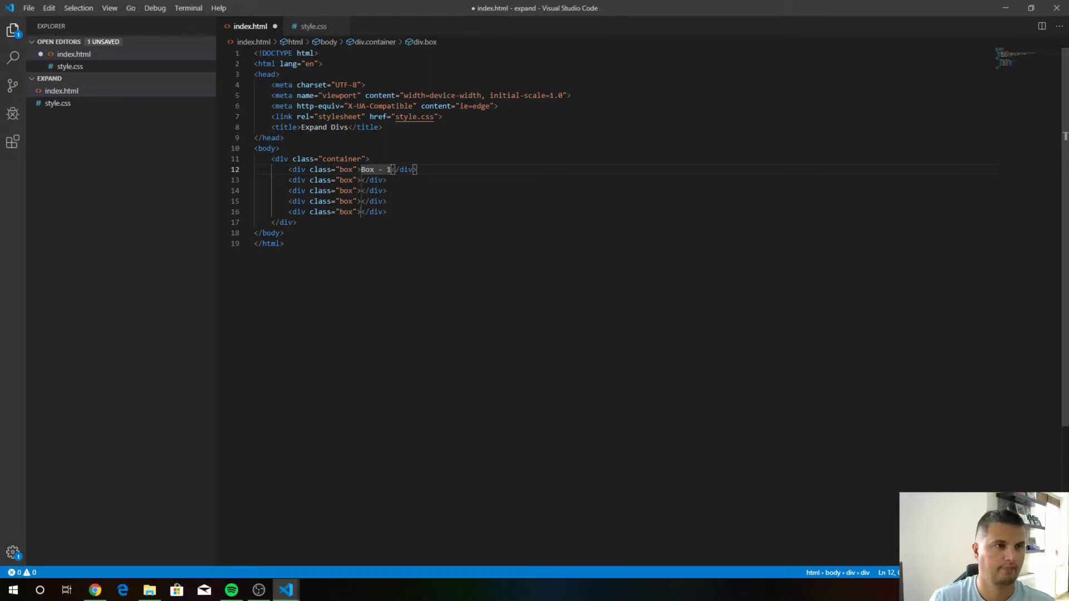
key(Down)
key(Left)
key(Left)
key(Left)
text(B)
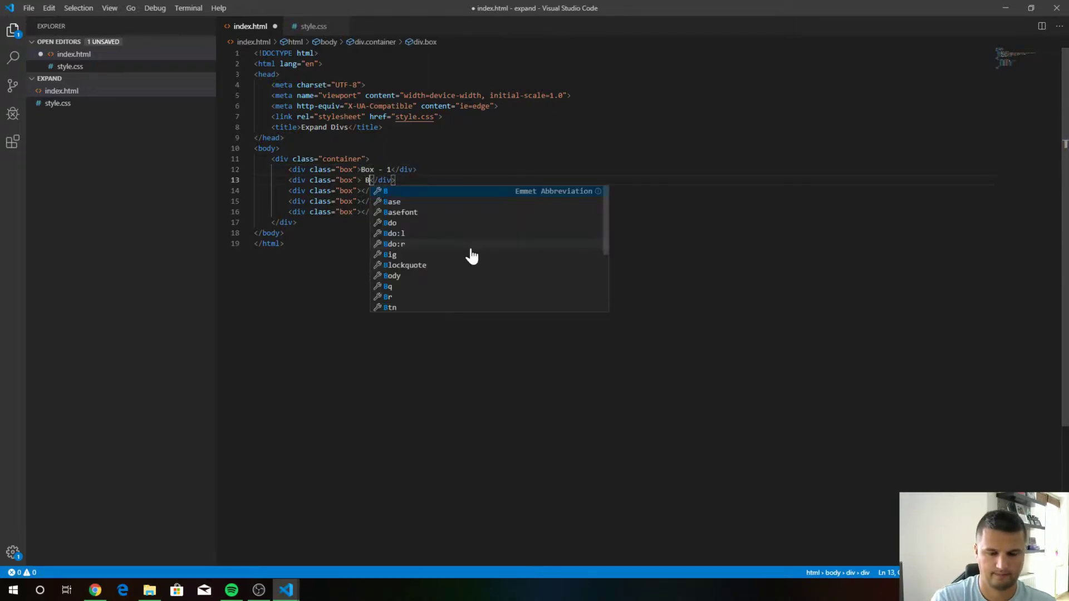
text(ox)
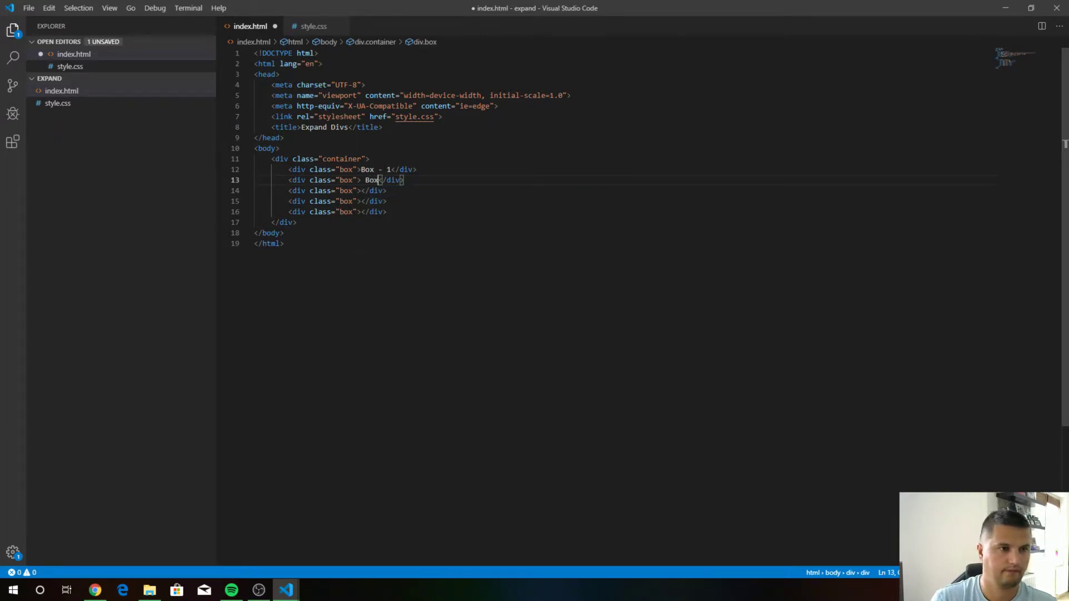
key(Left)
key(Left)
key(Left)
key(BackSpace)
key(End)
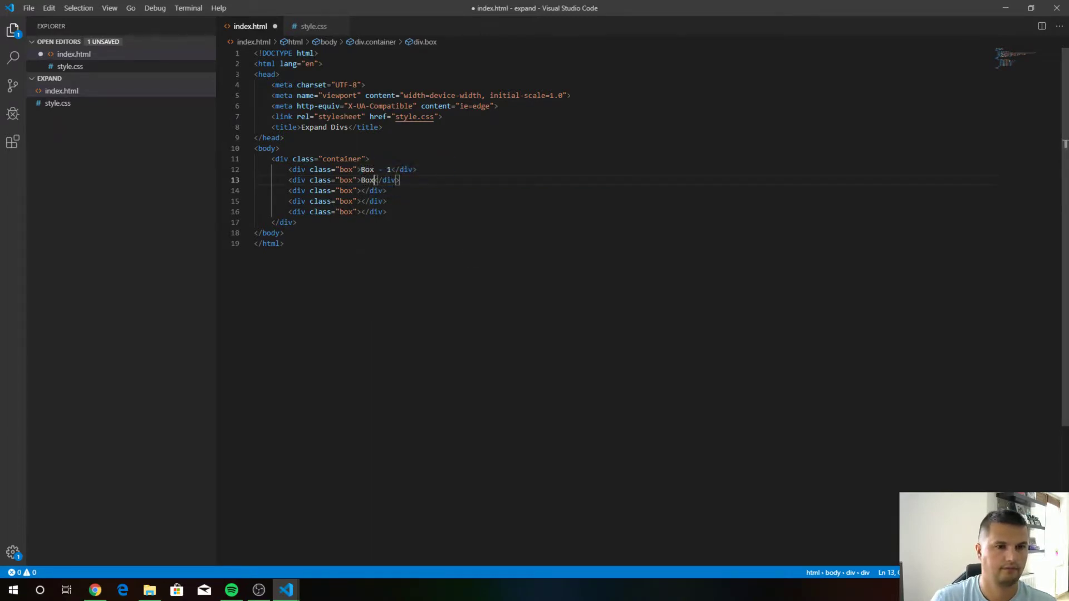
text(- 1)
key(Down)
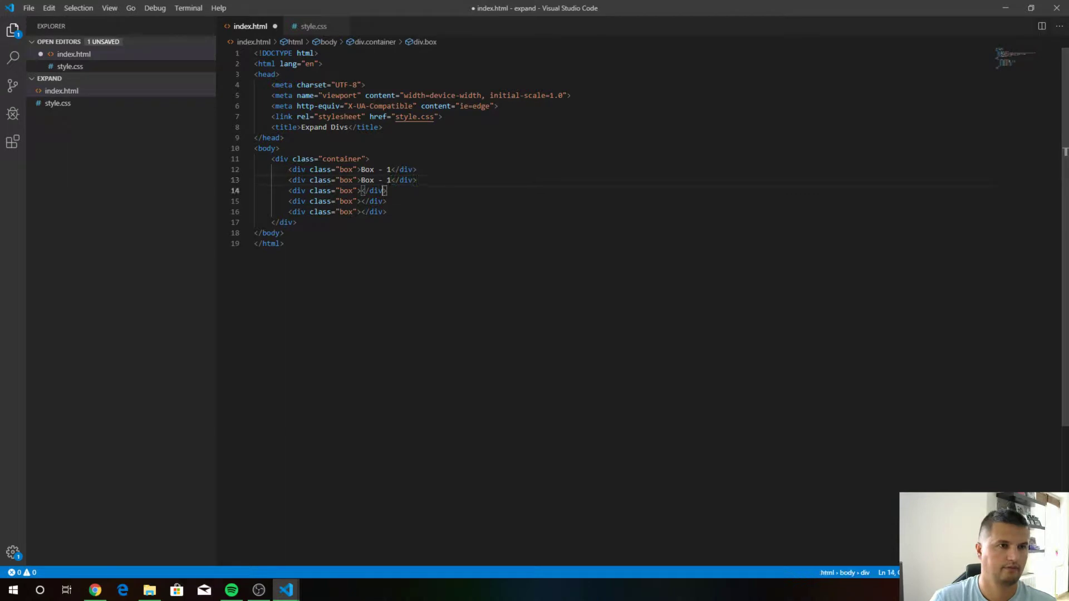
key(Left)
key(Left)
key(Left)
key(Up)
key(Right)
key(Right)
key(Right)
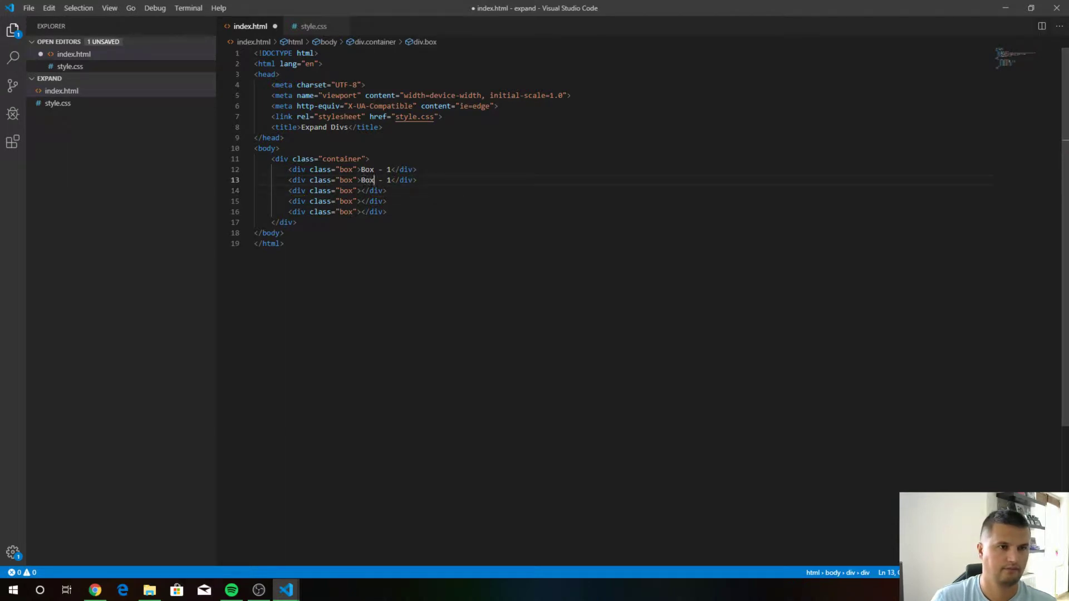
key(Right)
key(Right)
key(Right)
key(Right)
key(BackSpace)
text(2)
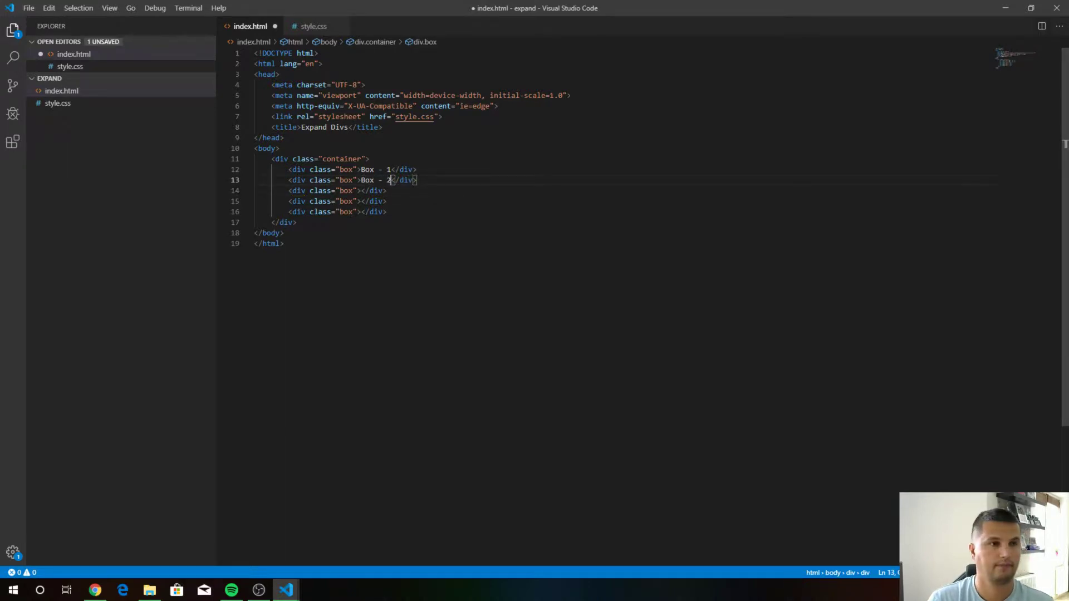
Step: Label the remaining boxes 'Box - 3', 'Box - 4' and 'Box - 5'
key(Down)
key(Left)
key(Left)
key(Left)
key(Left)
key(Left)
key(Left)
text(B)
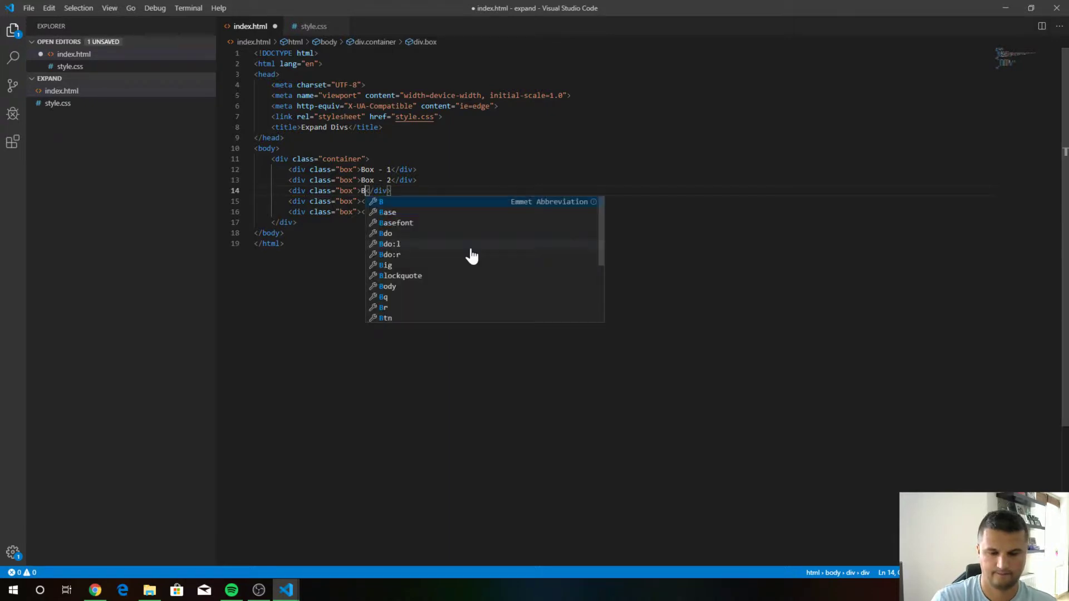
text(ox - )
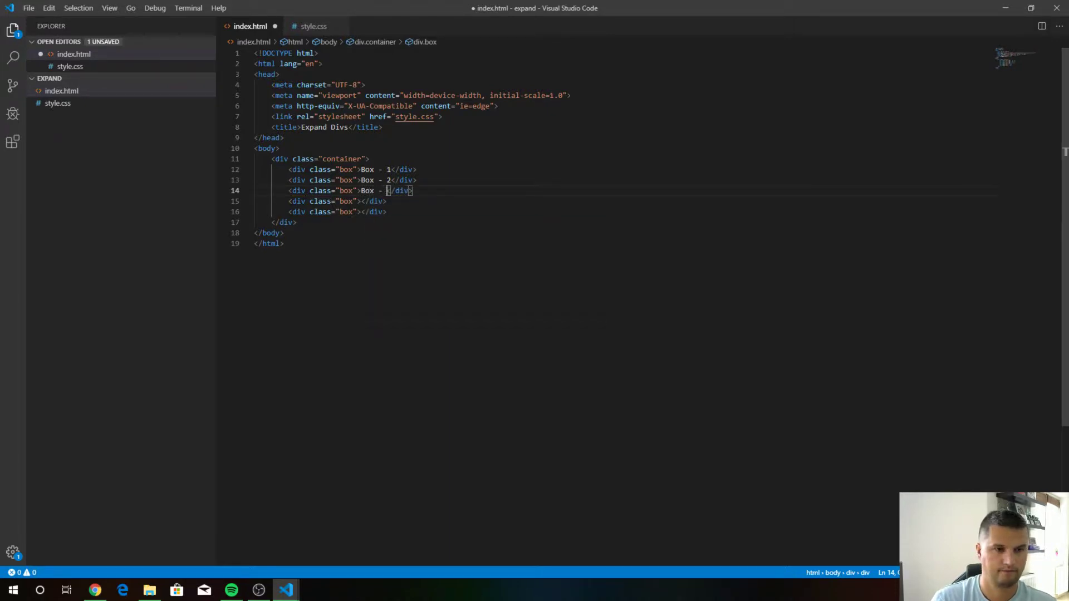
text(3)
key(Down)
key(Left)
key(Left)
key(Left)
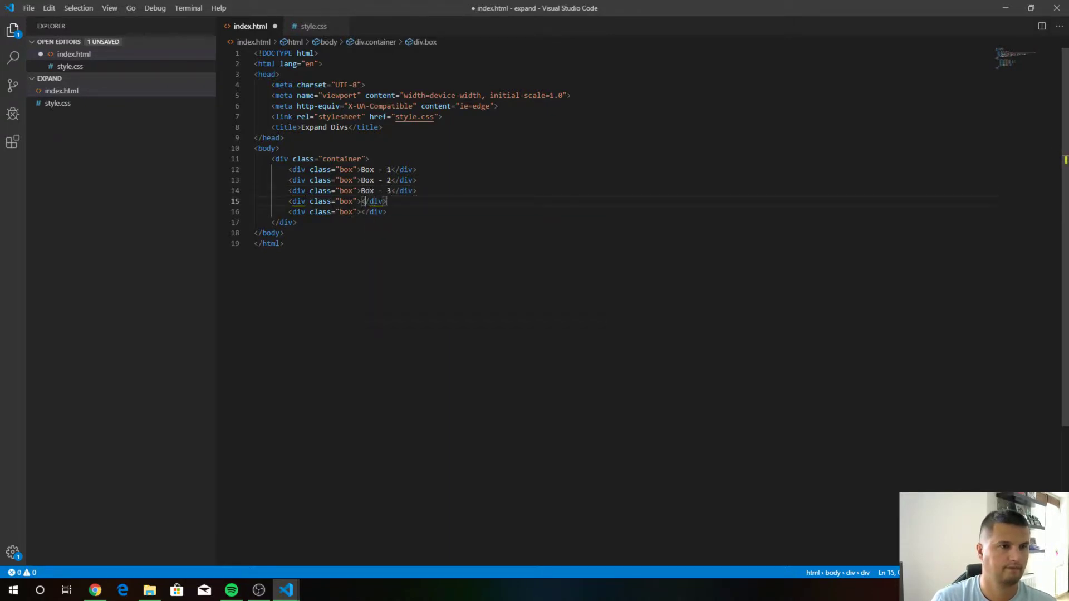
text(Box)
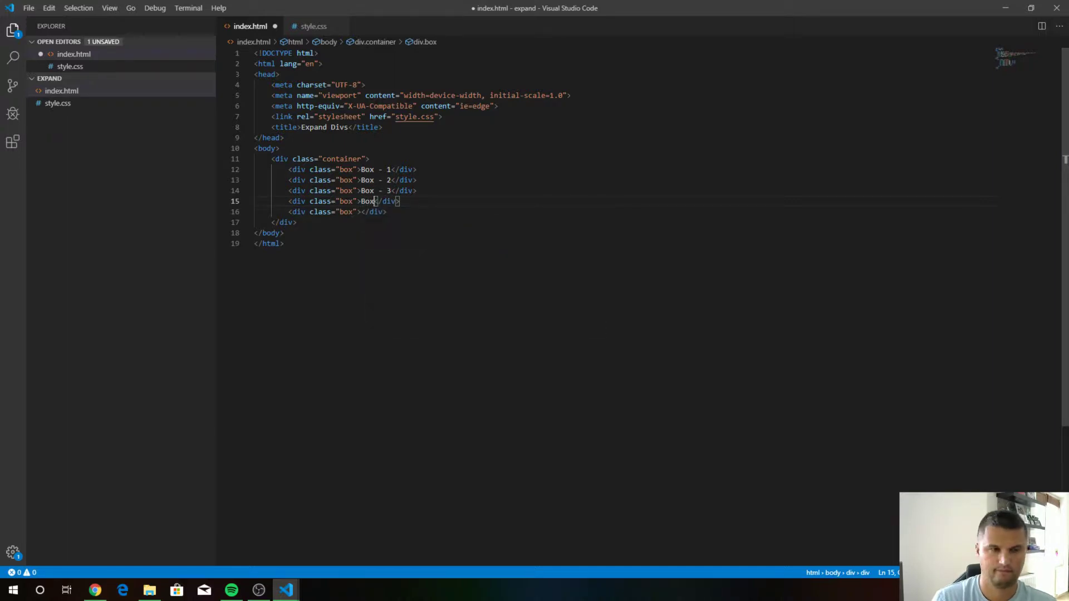
text( - 4)
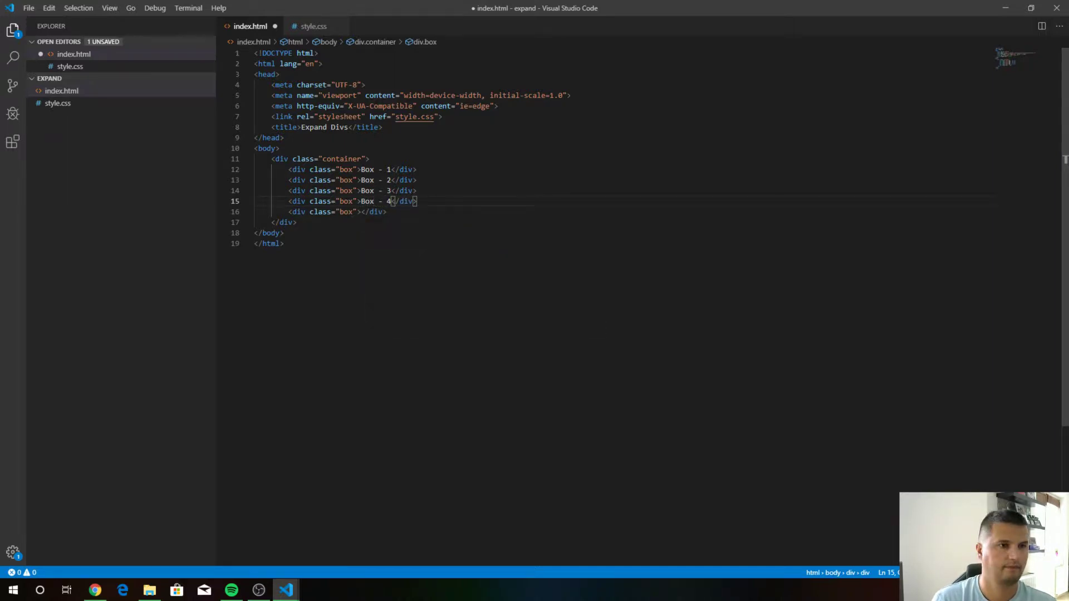
key(Down)
key(Left)
key(Left)
key(Left)
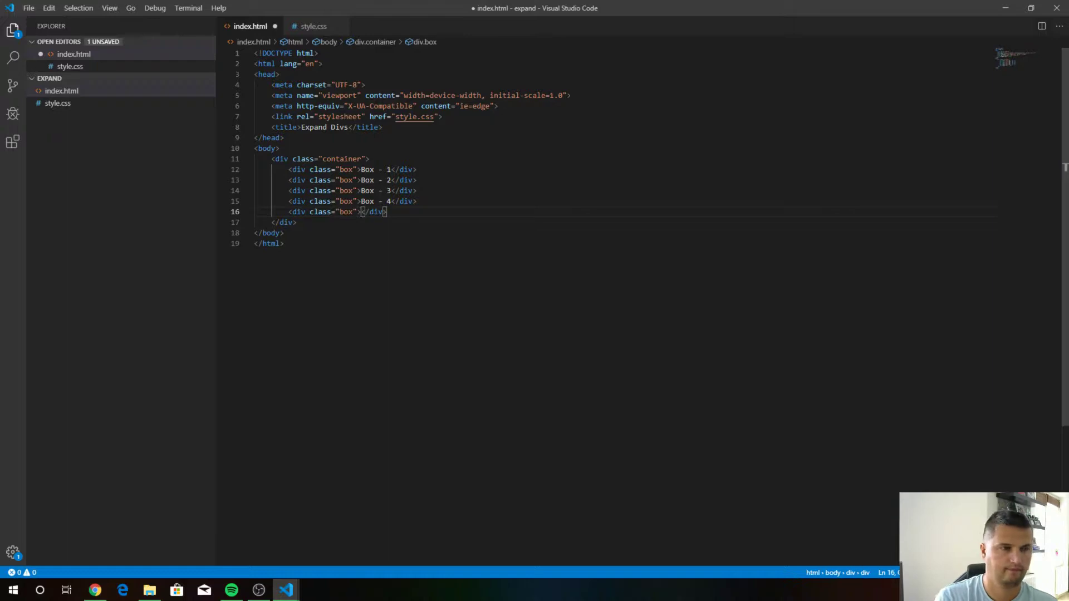
text(Box)
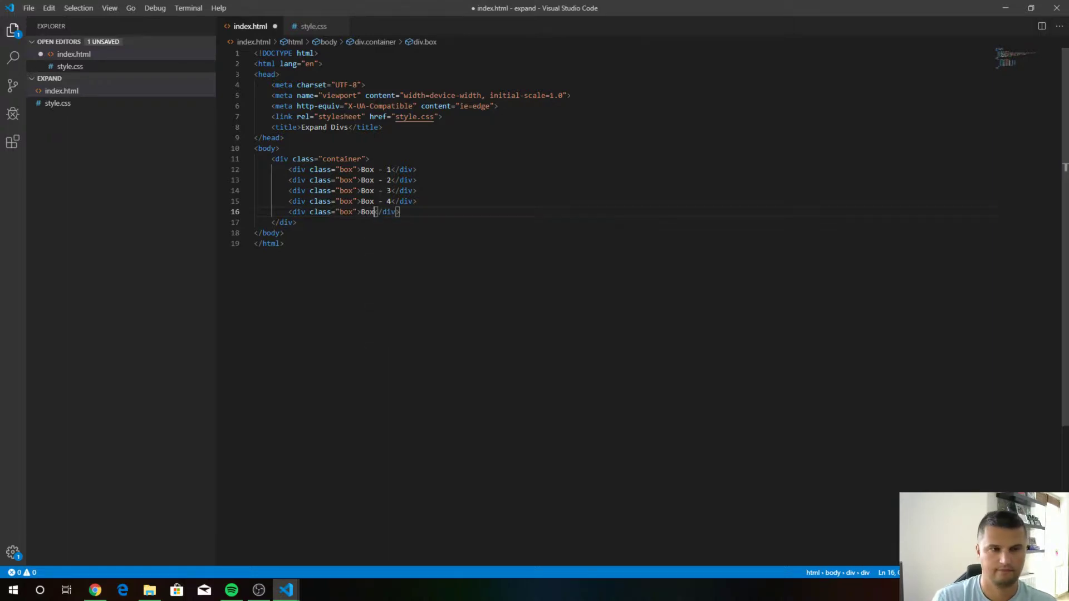
text( - 5)
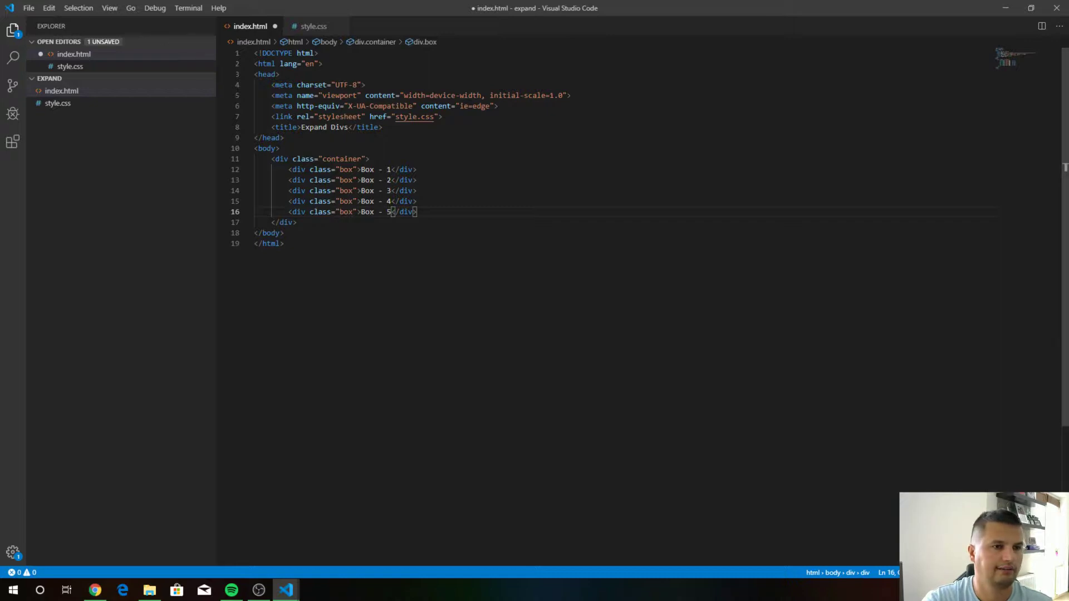
right_click(403, 359)
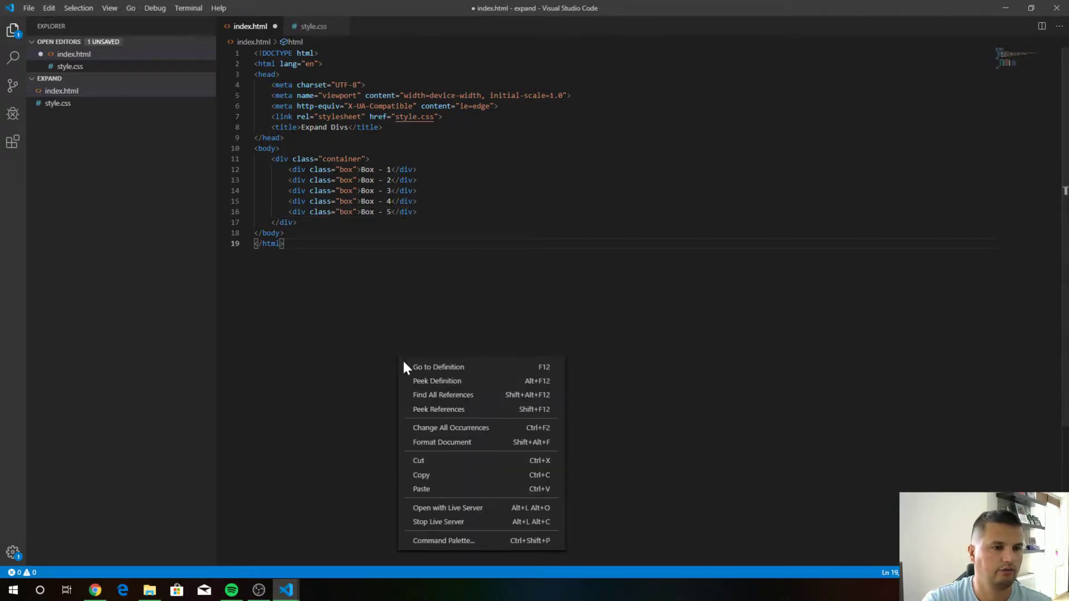
Step: Open index.html with Live Server in Chrome to view the five boxes
click(454, 509)
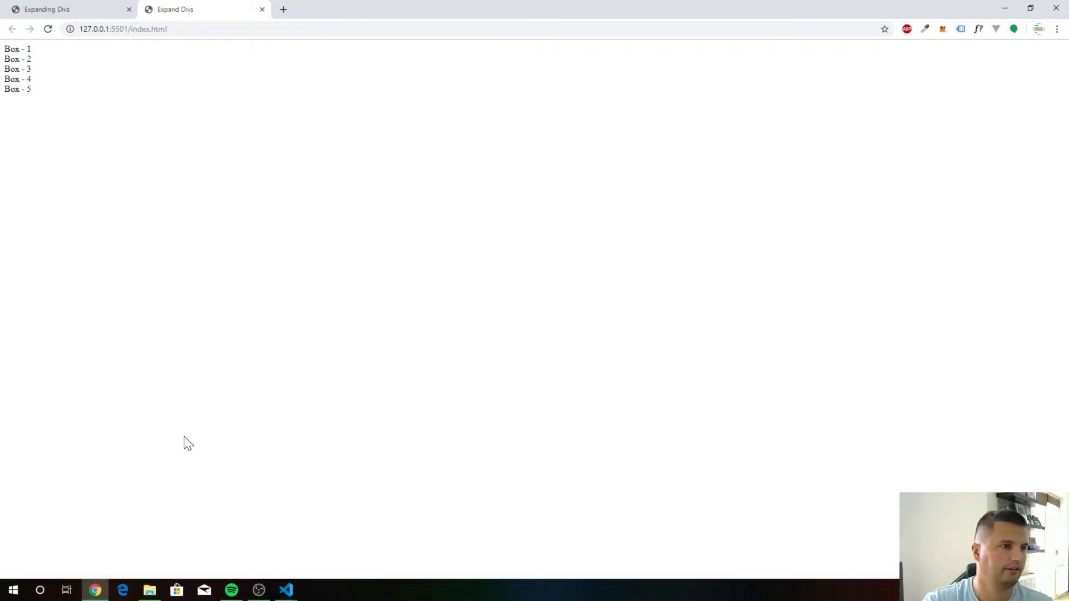
key(alt+Tab)
Step: In style.css, split the * rule onto separate lines with padding 0 and margin 0
click(306, 29)
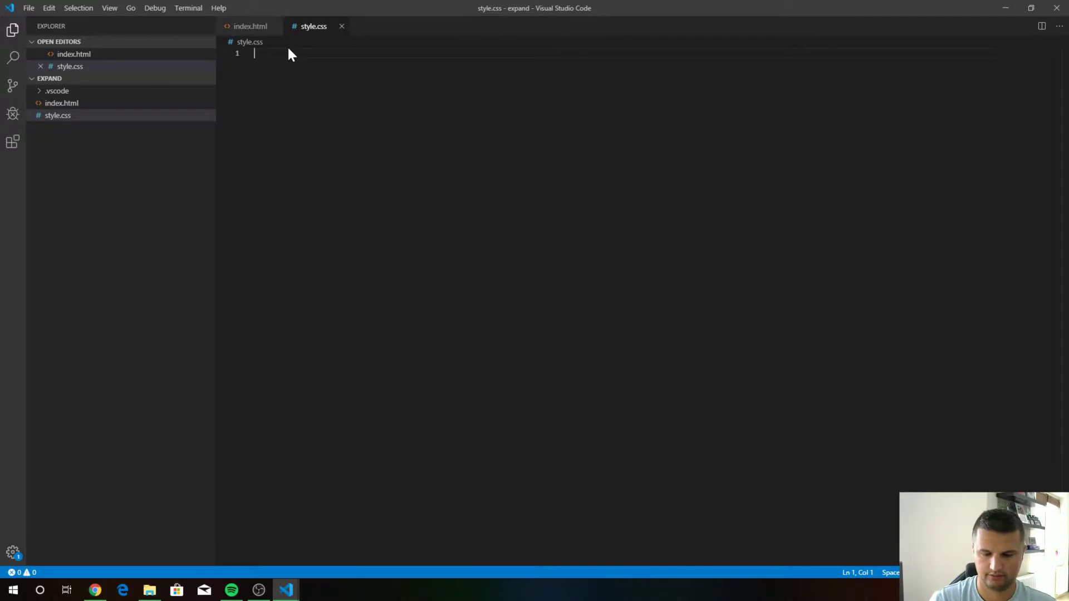
text(*{)
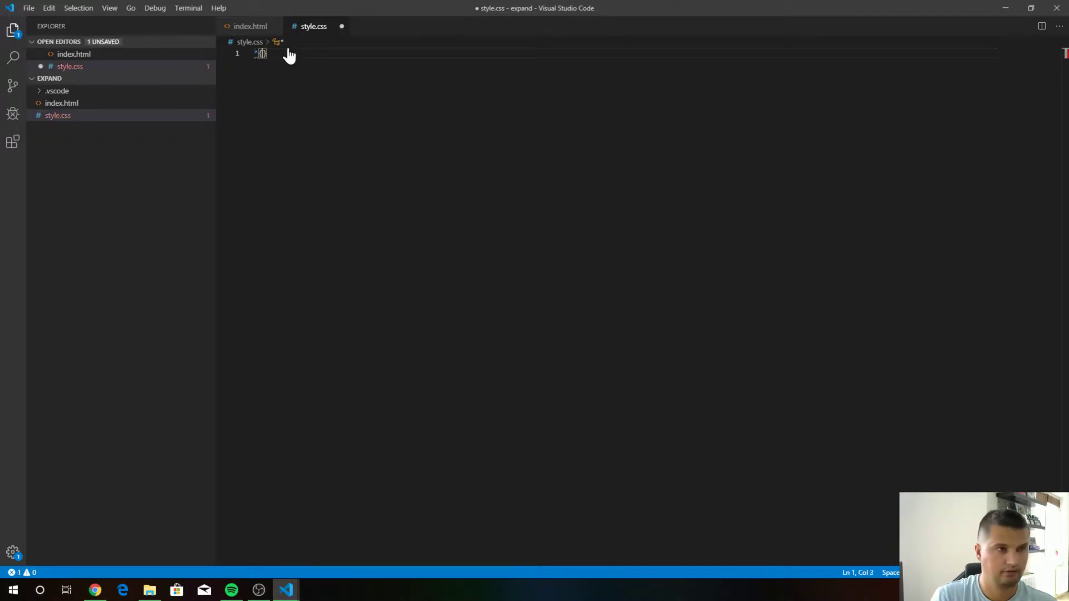
key(Return)
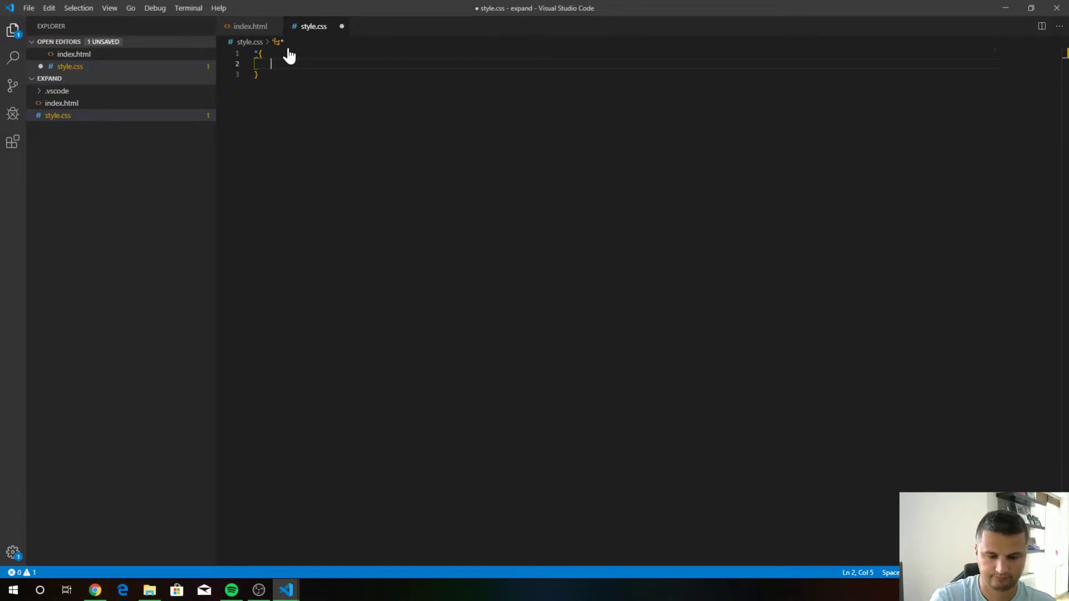
text(padding)
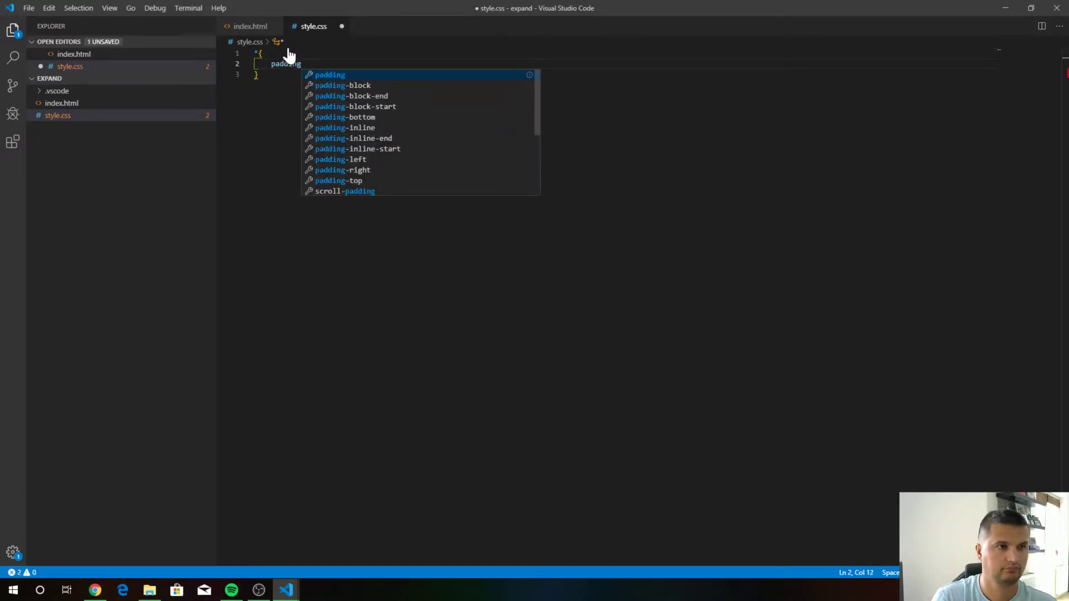
key(Return)
text(0px)
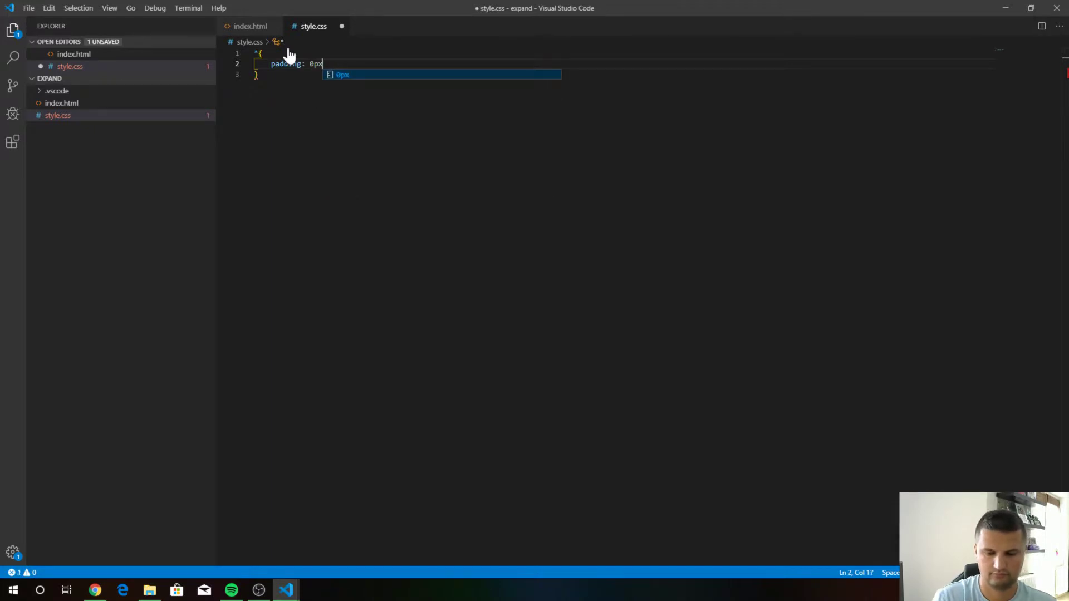
text(;)
key(Return)
text(ma)
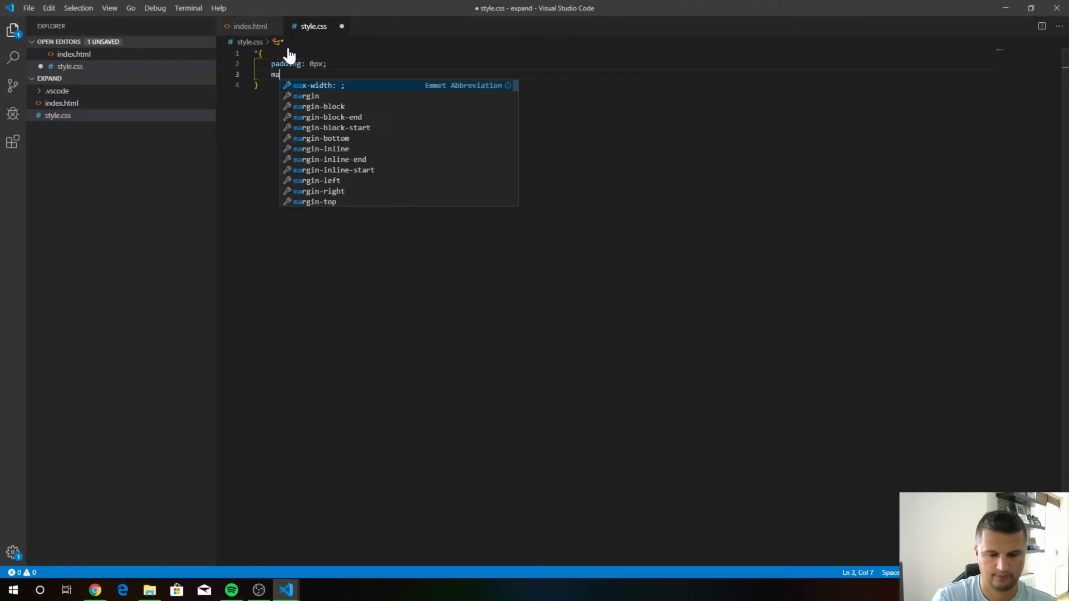
text(rgin)
key(Return)
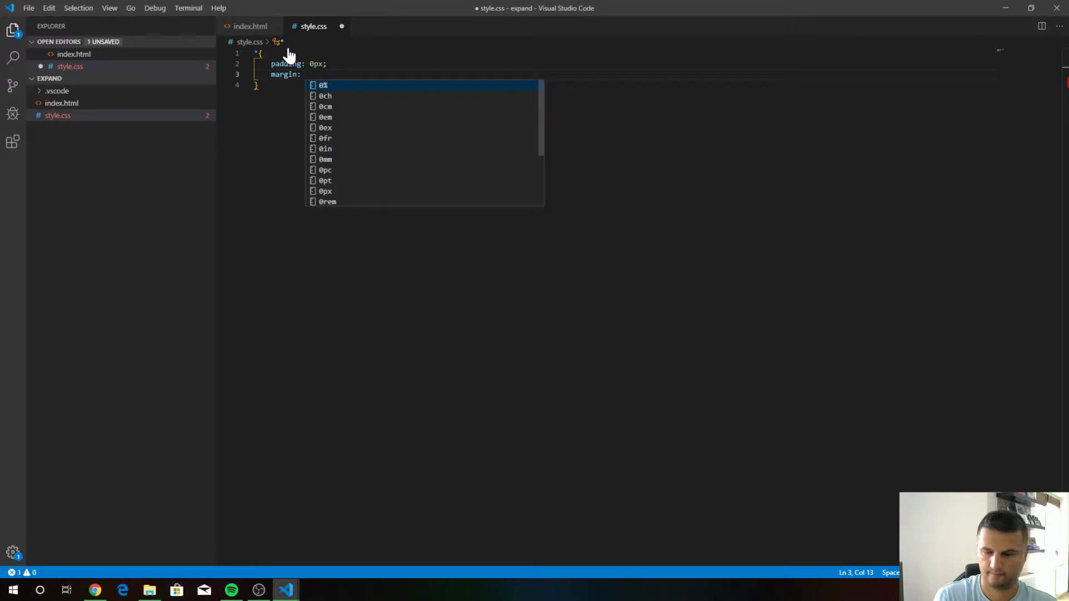
text(0px)
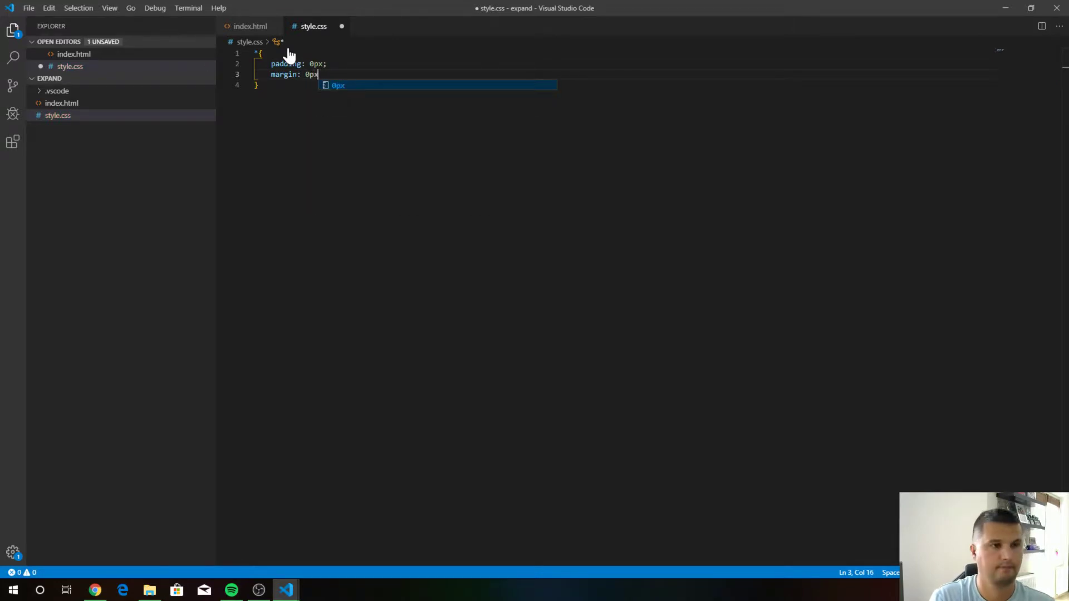
text(;)
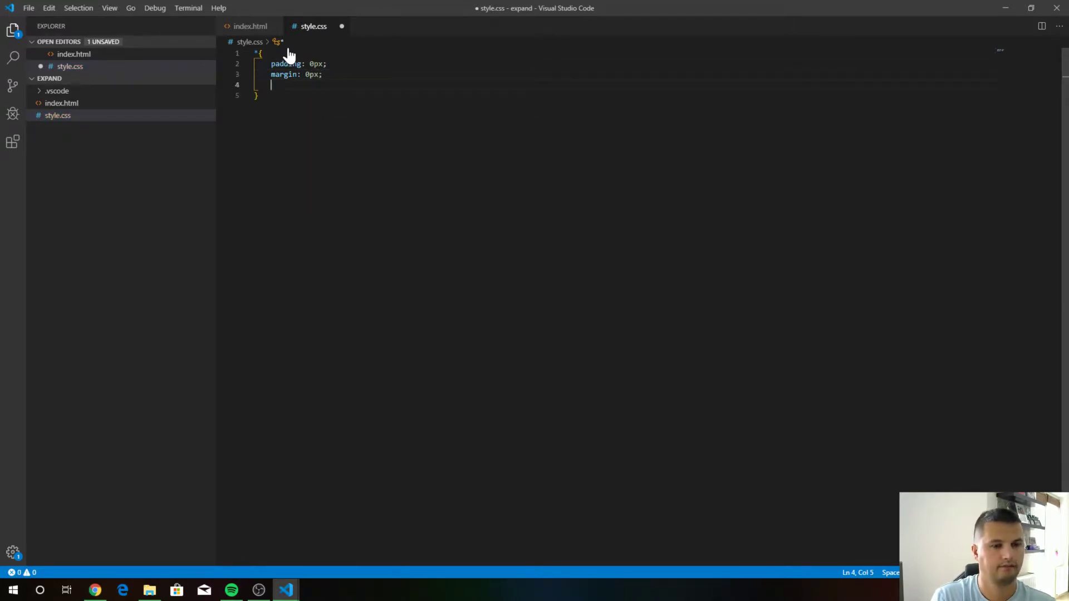
Step: Add box-sizing: border-box to the * rule and save style.css
key(Return)
text(ox)
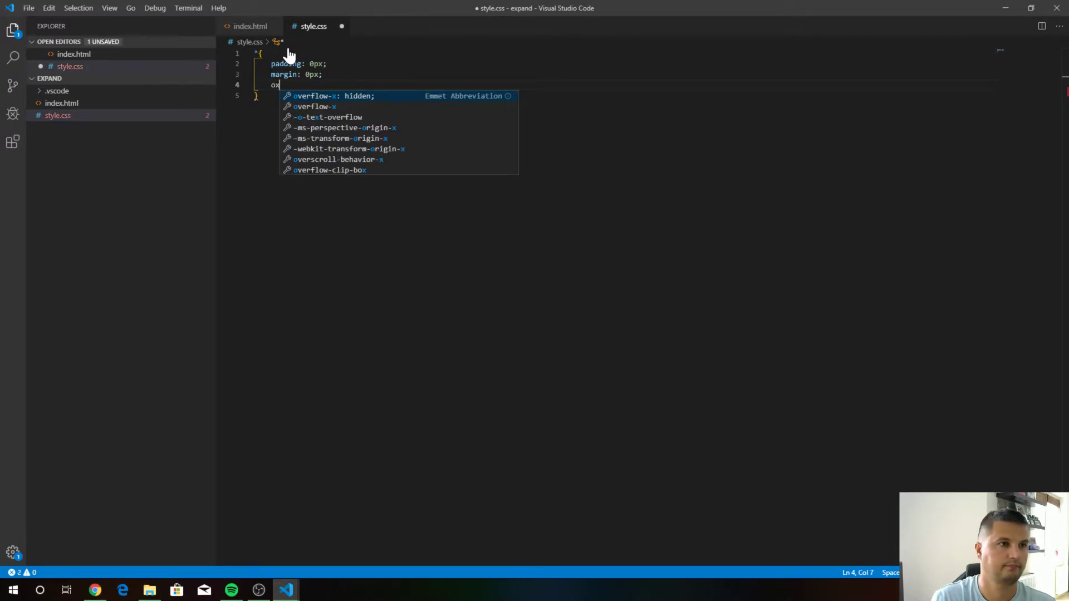
key(BackSpace)
key(BackSpace)
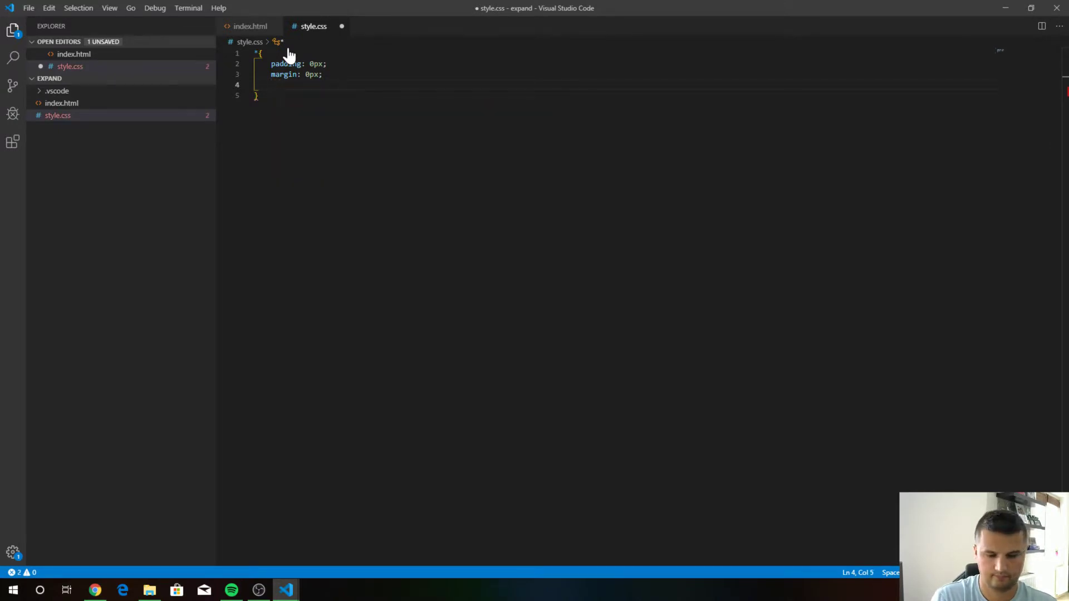
text(box)
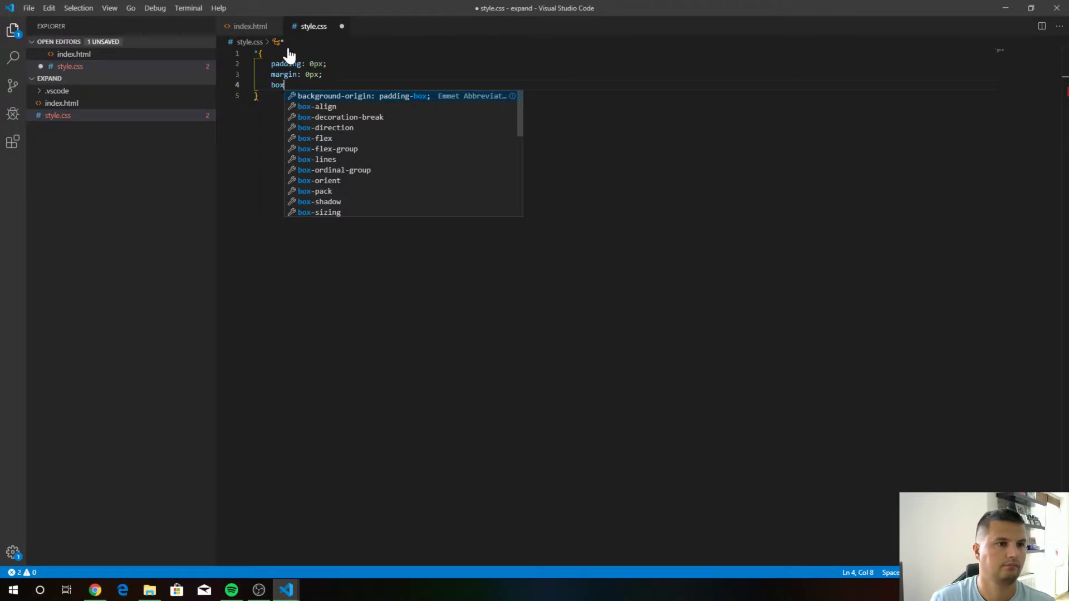
text(-s)
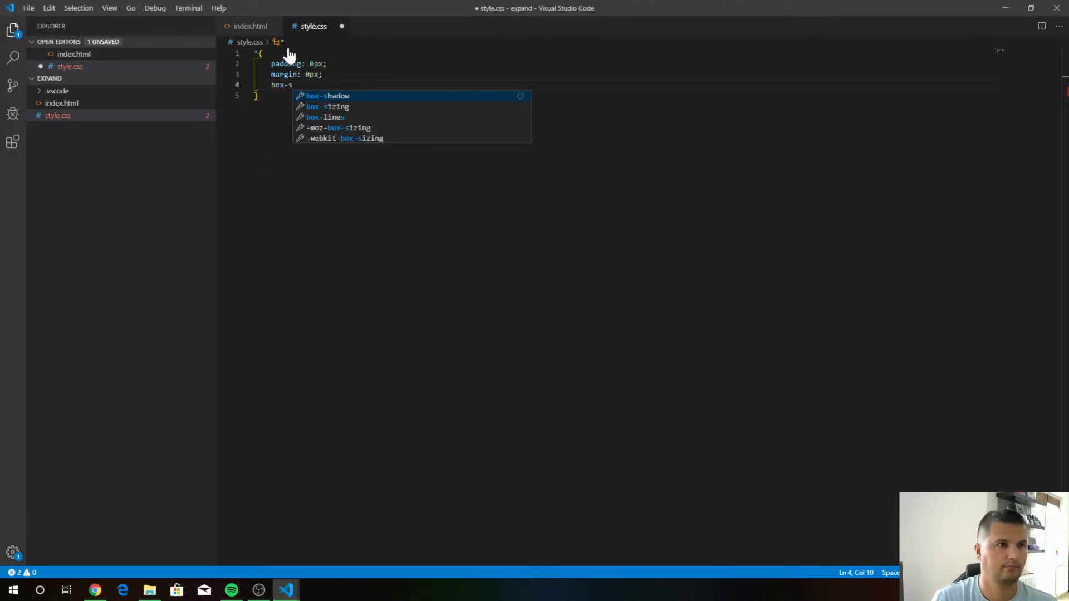
key(Return)
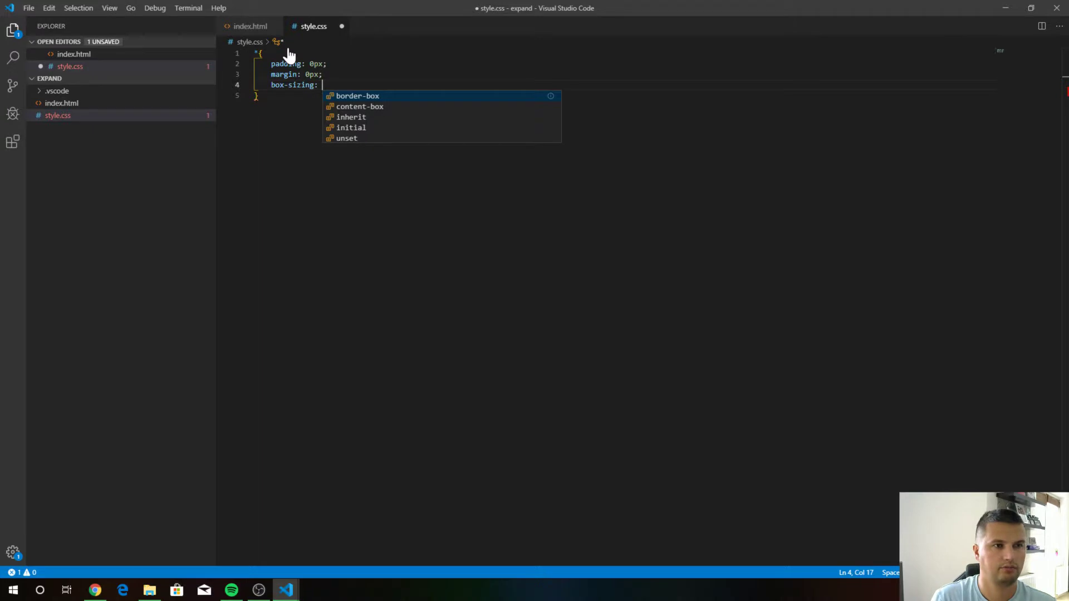
key(Return)
text(;)
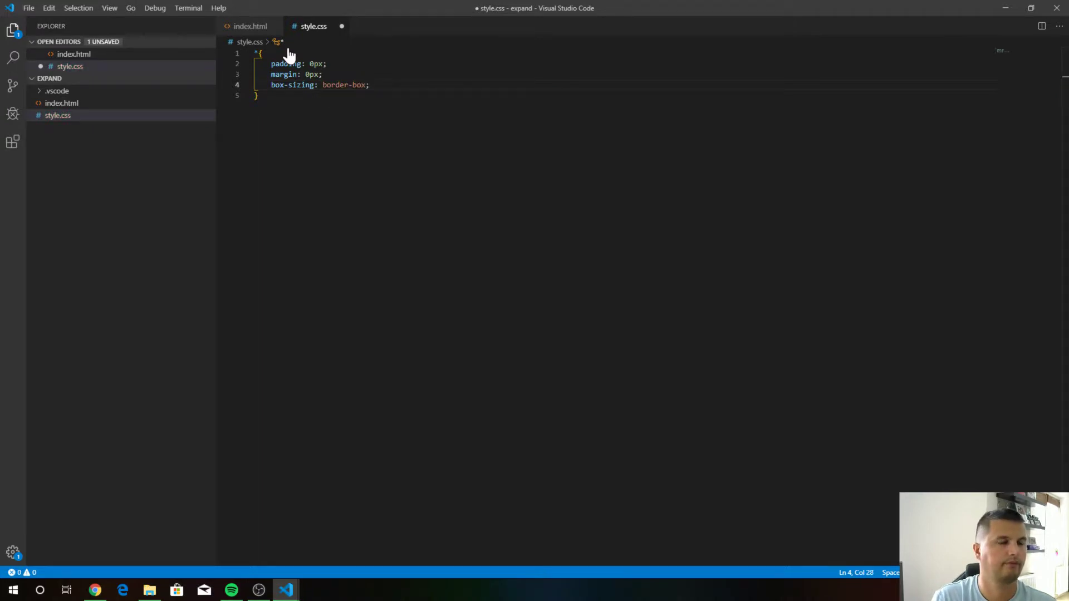
key(Down)
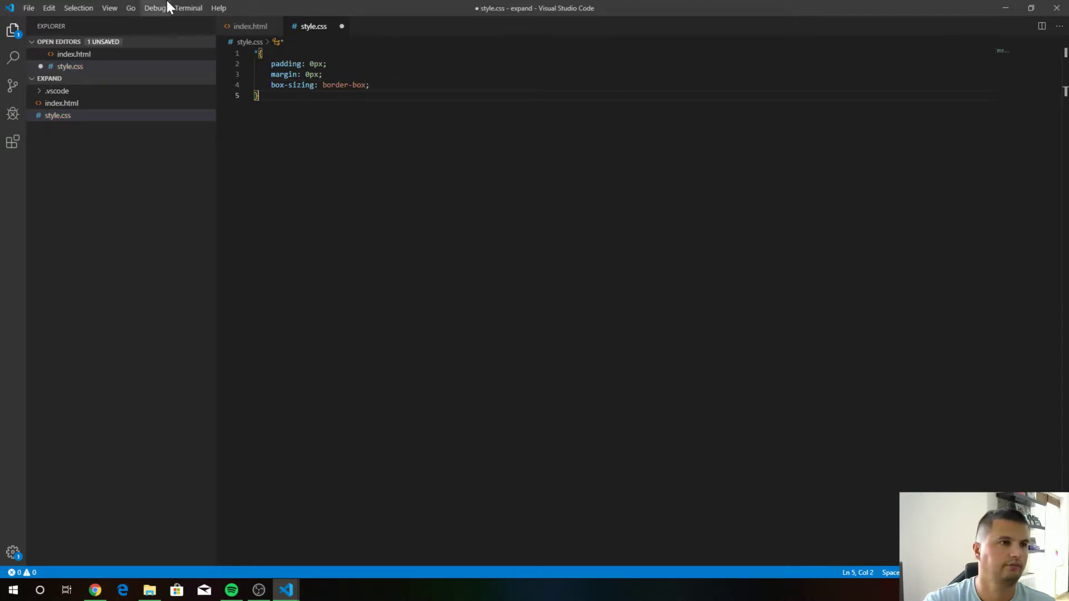
click(27, 9)
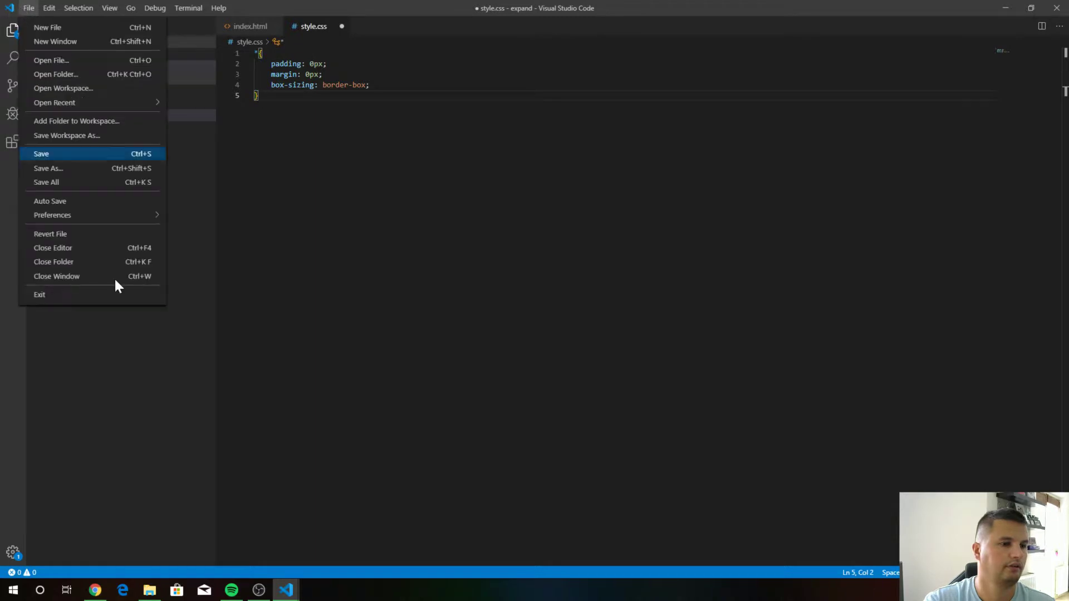
click(65, 182)
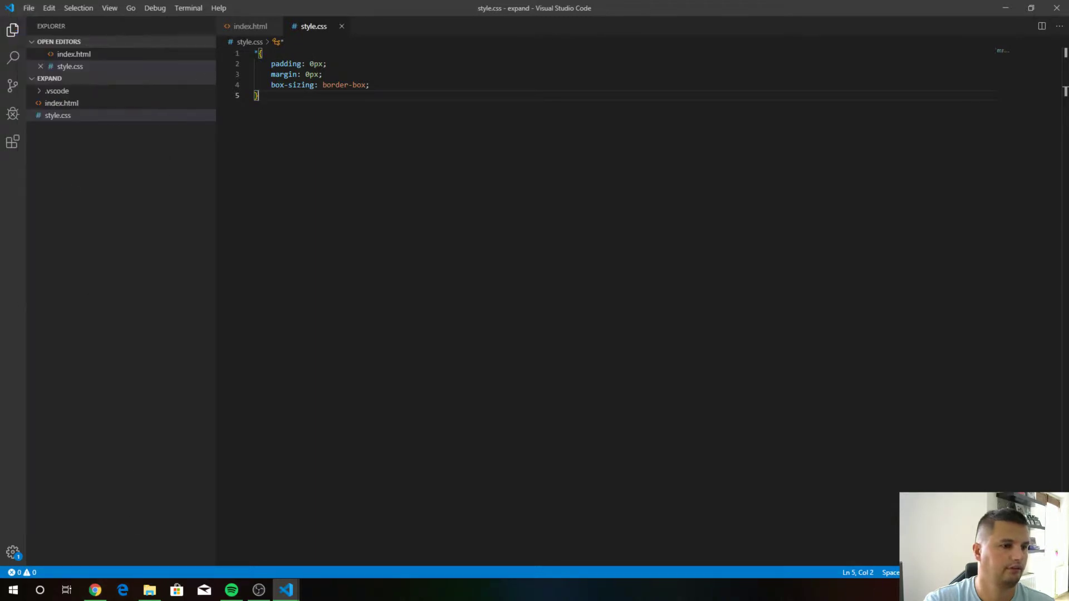
click(94, 591)
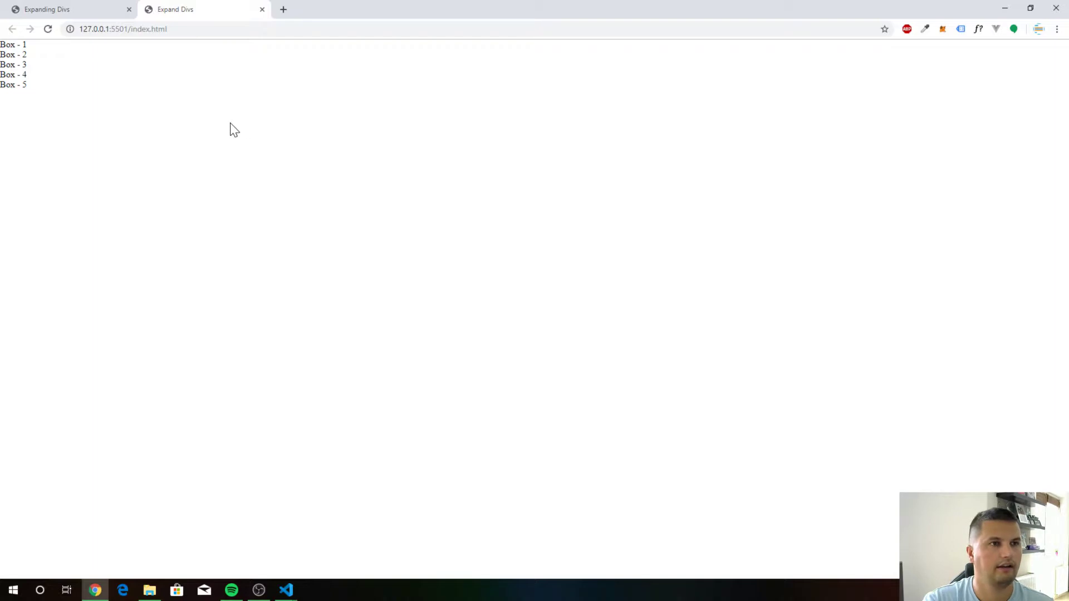
Step: Check the unstyled Chrome preview, then return to the style.css editor
click(279, 594)
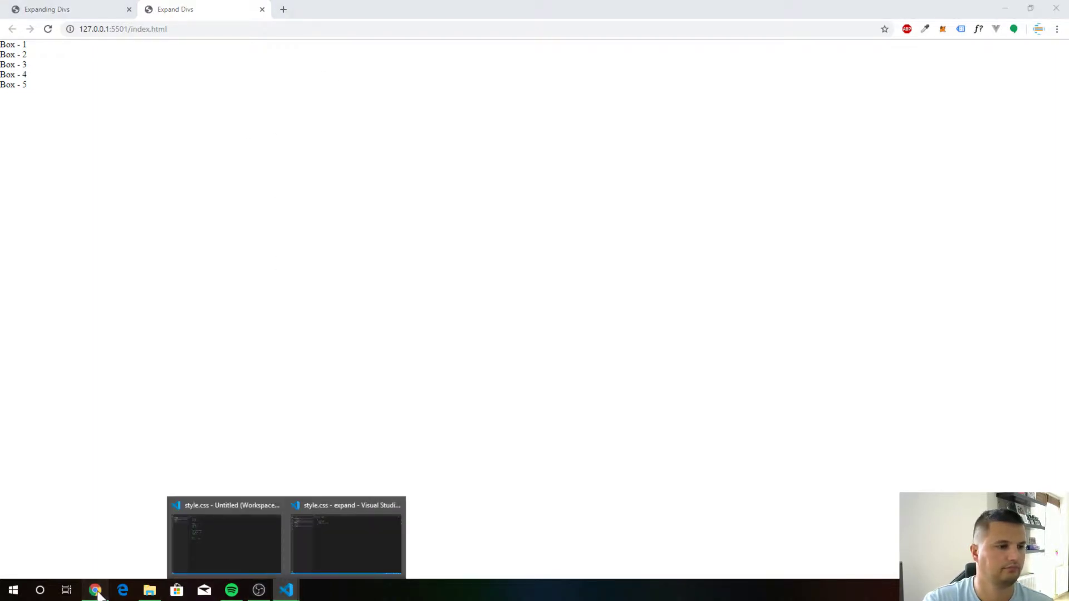
key(alt+Tab)
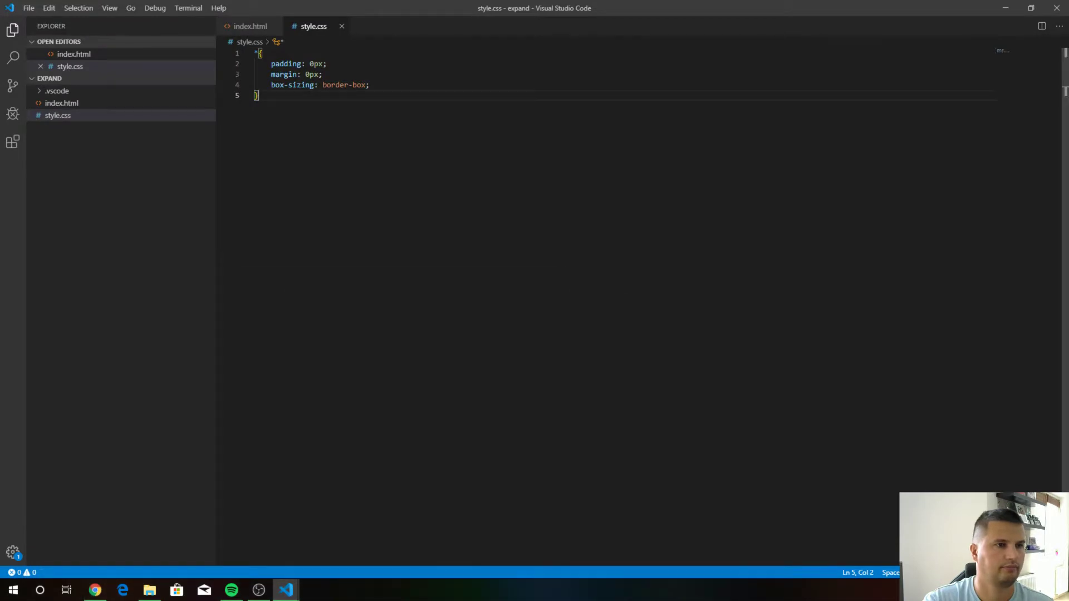
Step: Add a .container rule with background-color #d66d6d below the * rule
key(Return)
text(.c)
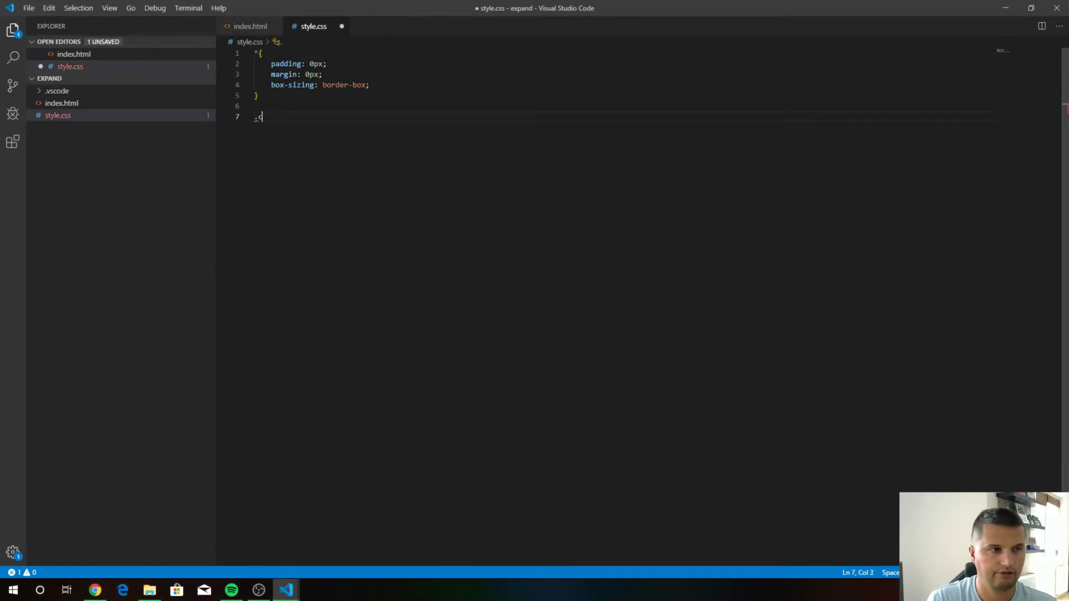
text(ontaine)
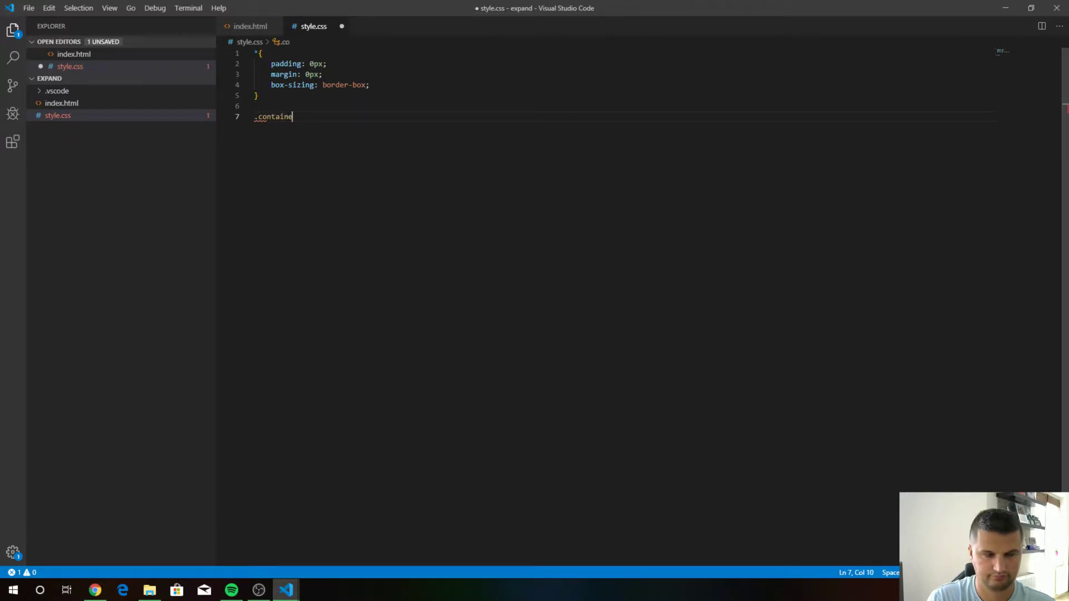
text(r{)
key(Return)
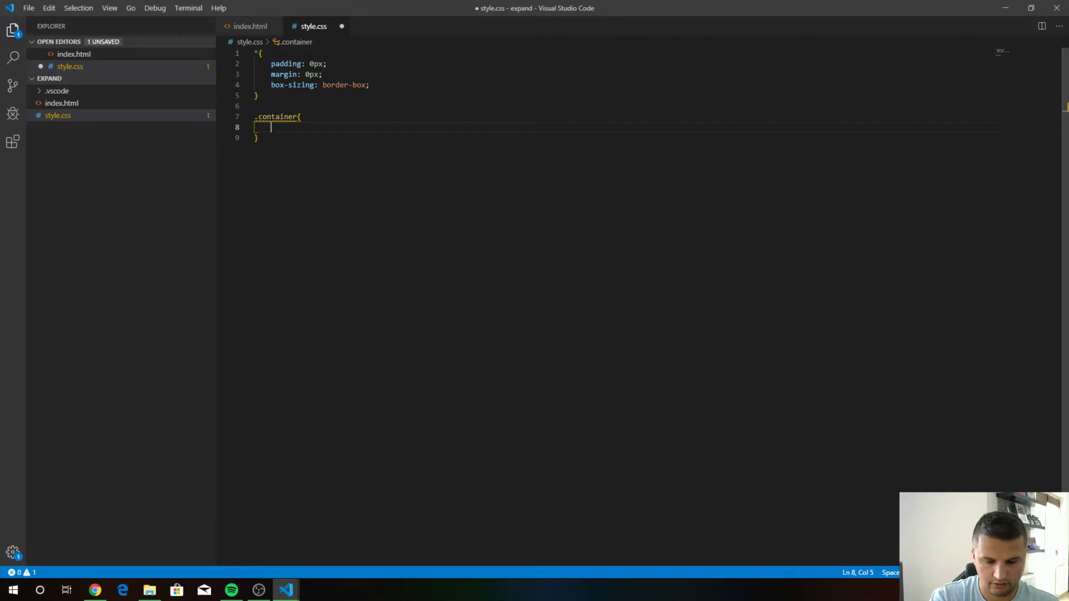
text(b)
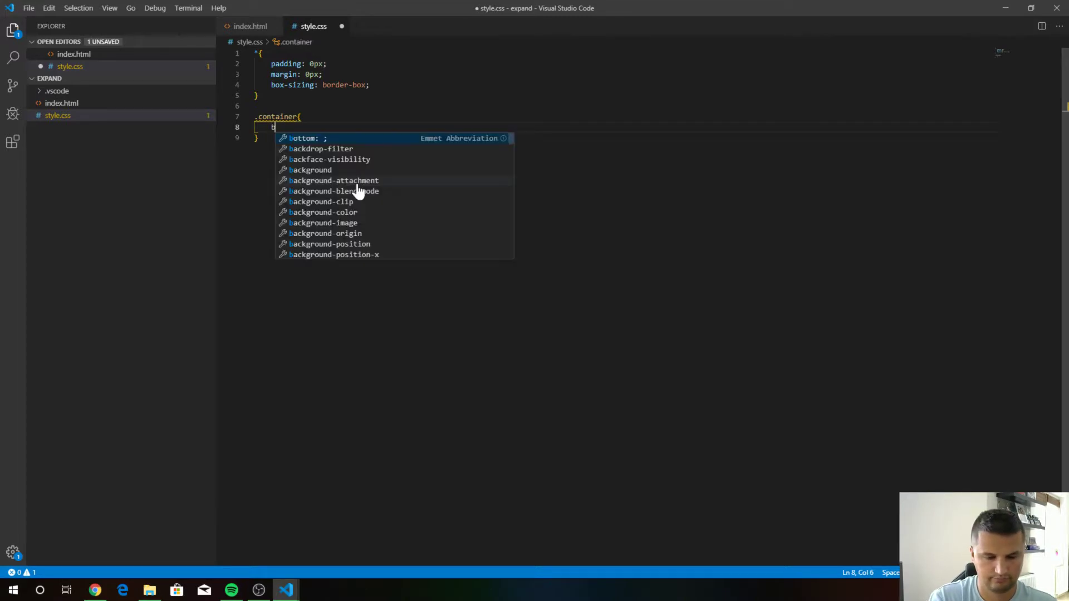
text(ackgor)
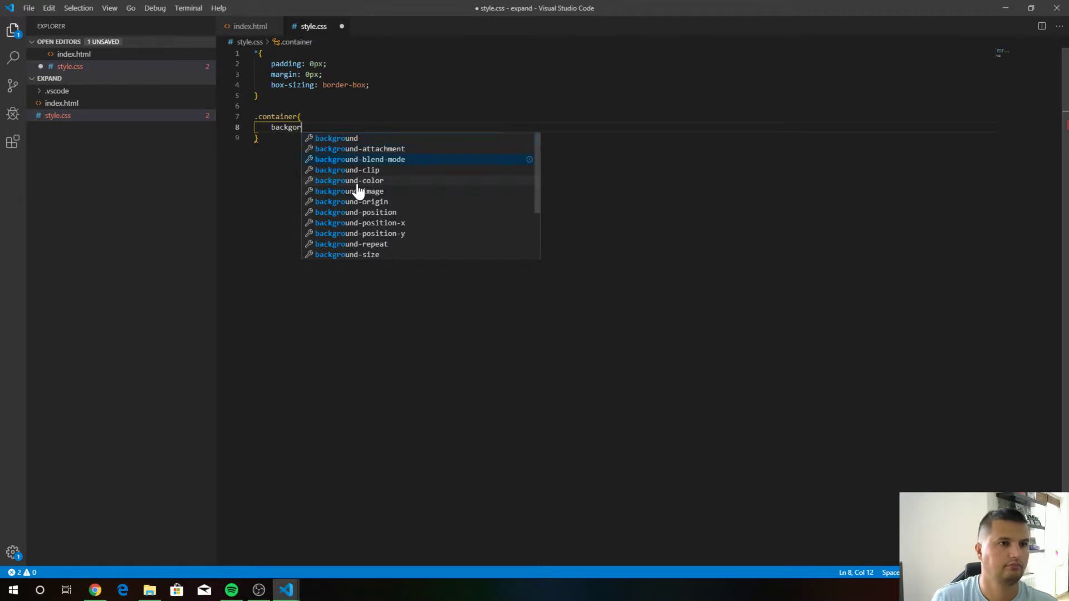
click(356, 182)
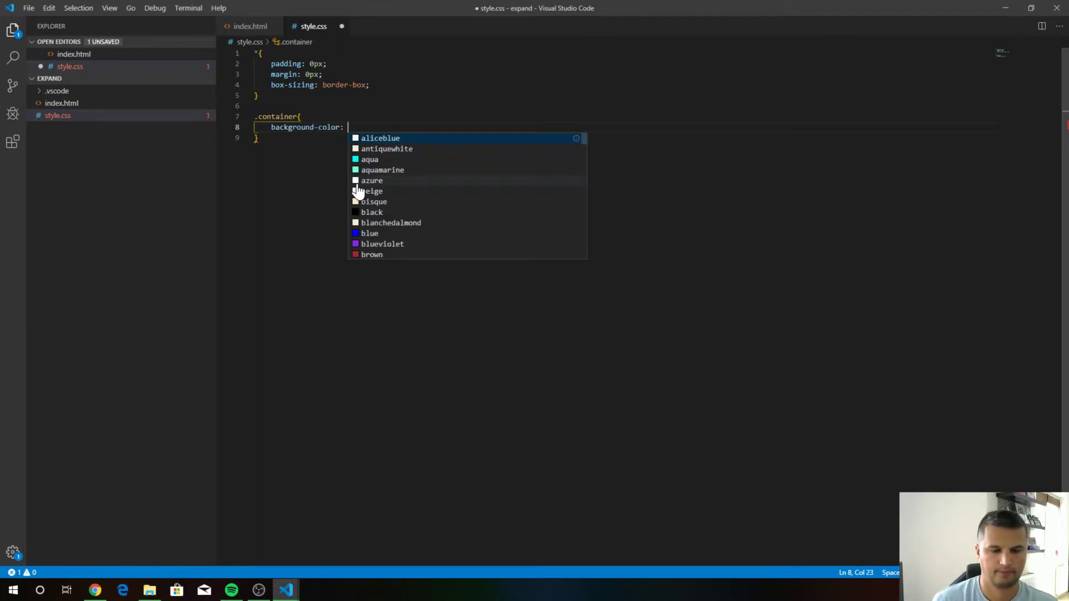
text(#)
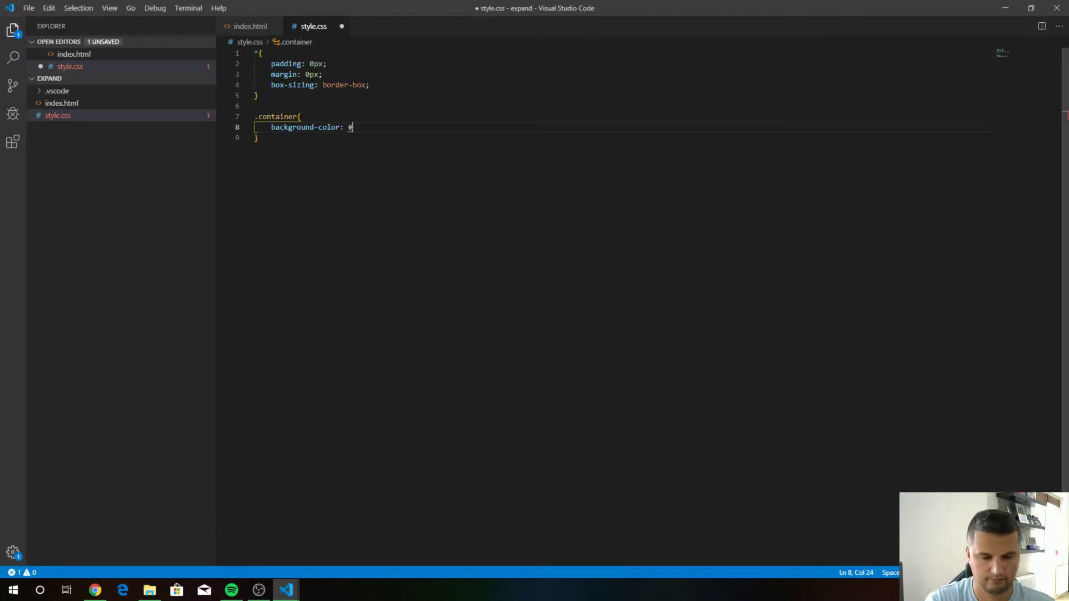
text(d66)
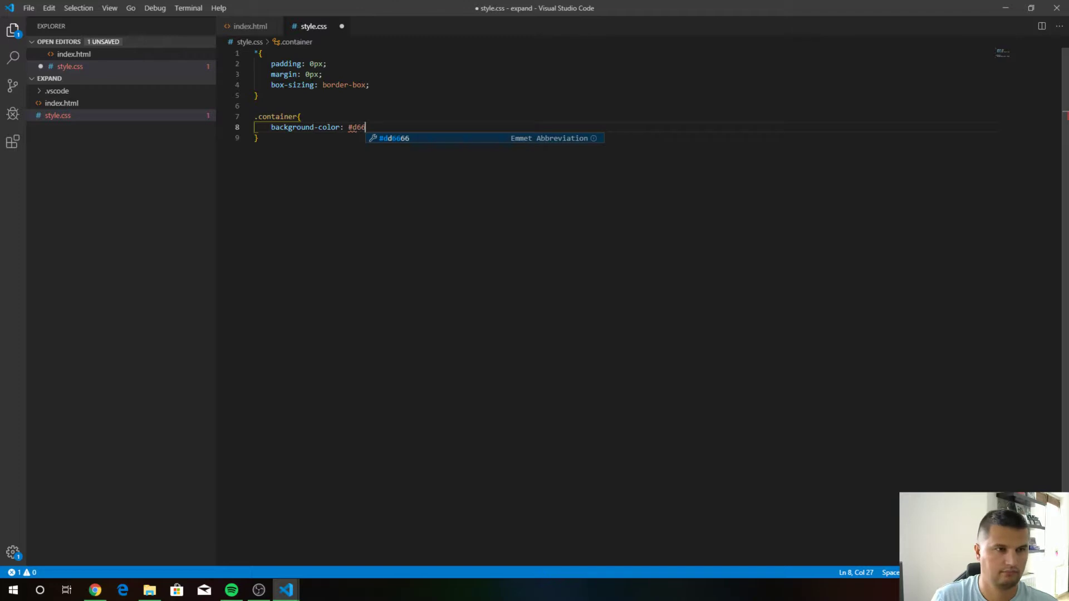
text(d6)
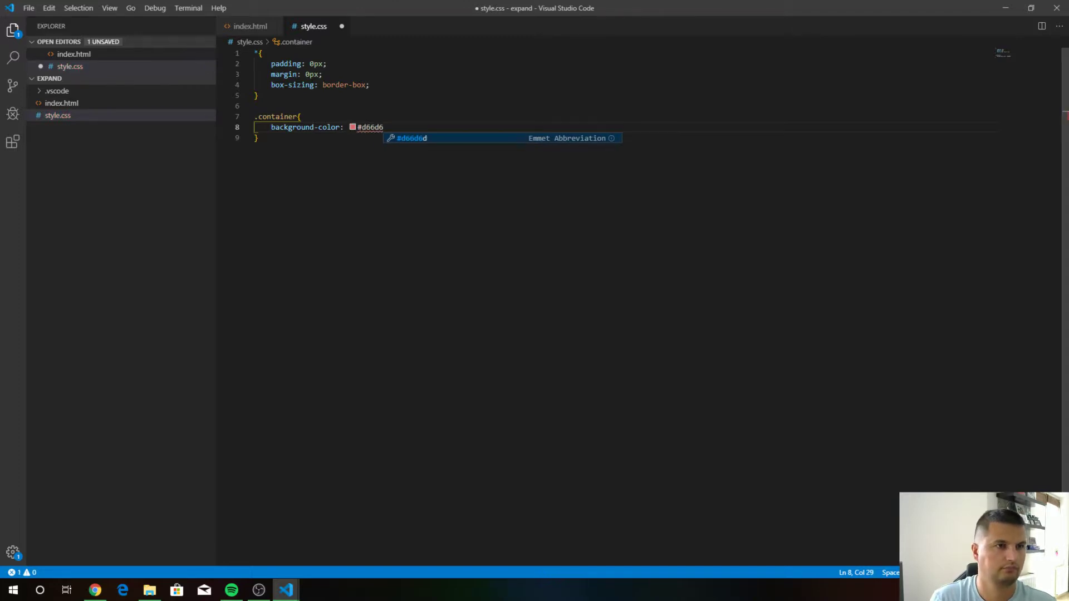
text(d6)
key(BackSpace)
text(;)
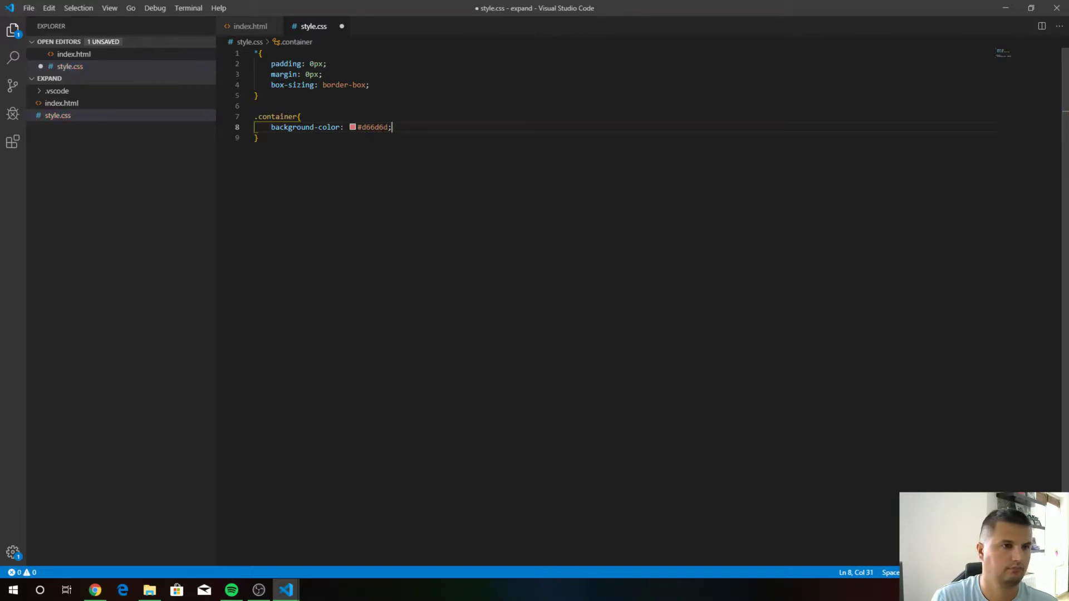
key(Return)
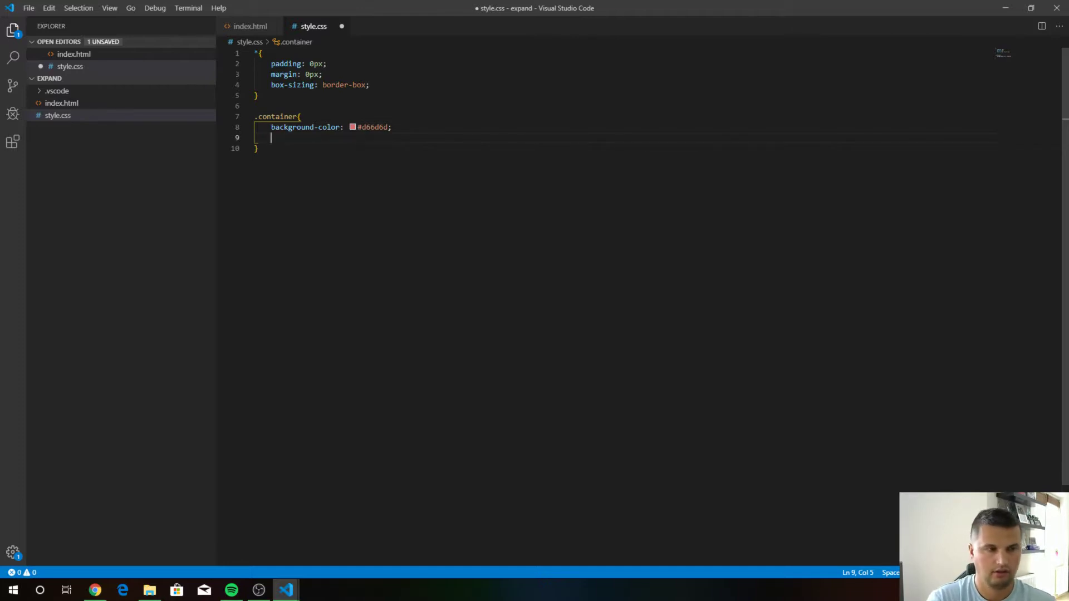
Step: Compare the Expanding Divs reference tab with the Expand Divs page, then hide Chrome
click(94, 590)
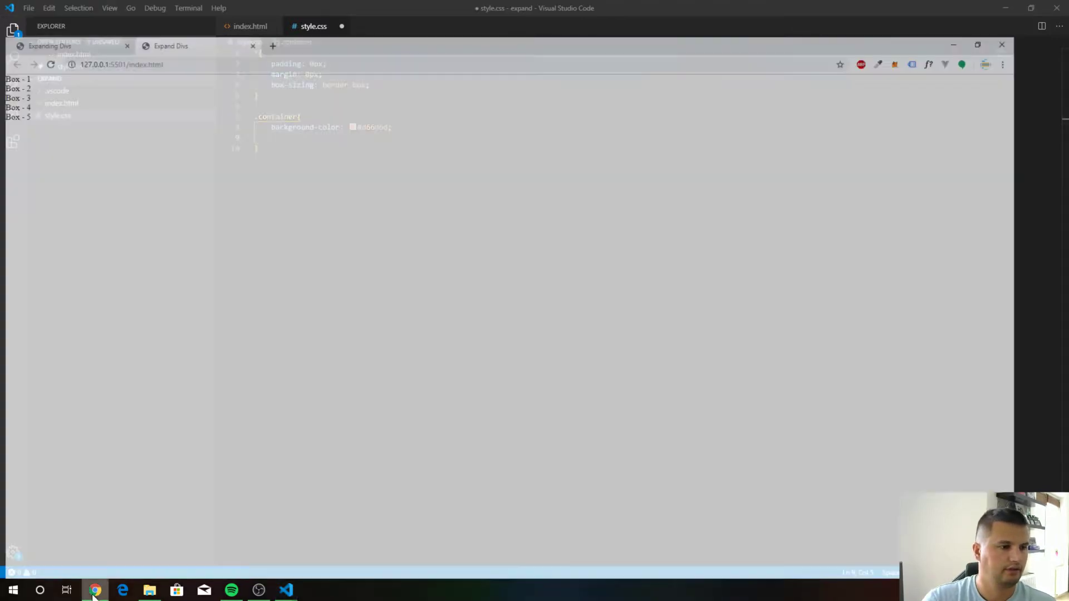
click(73, 8)
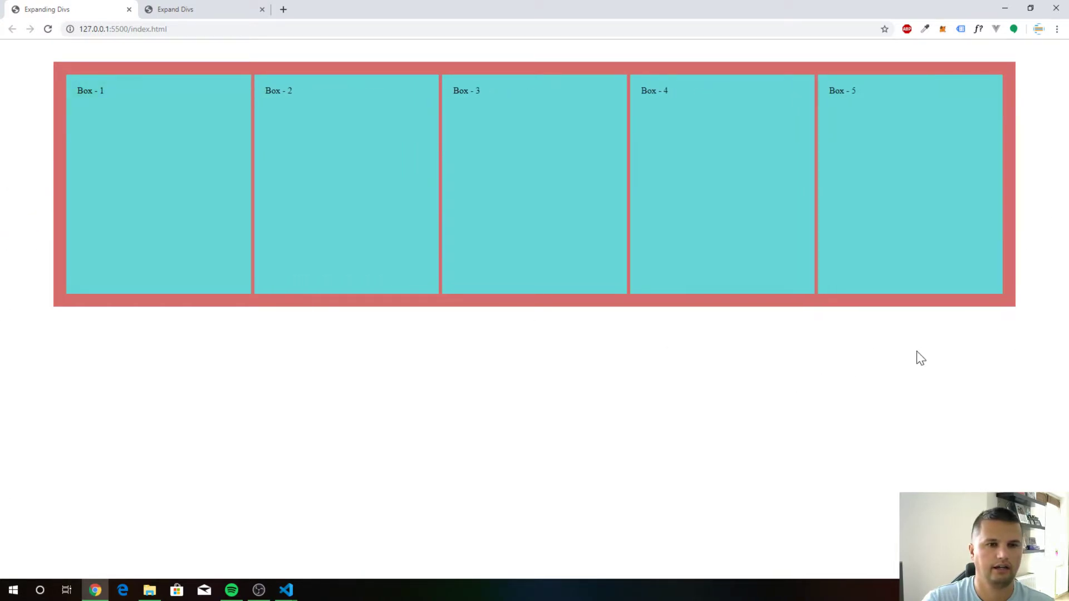
click(225, 12)
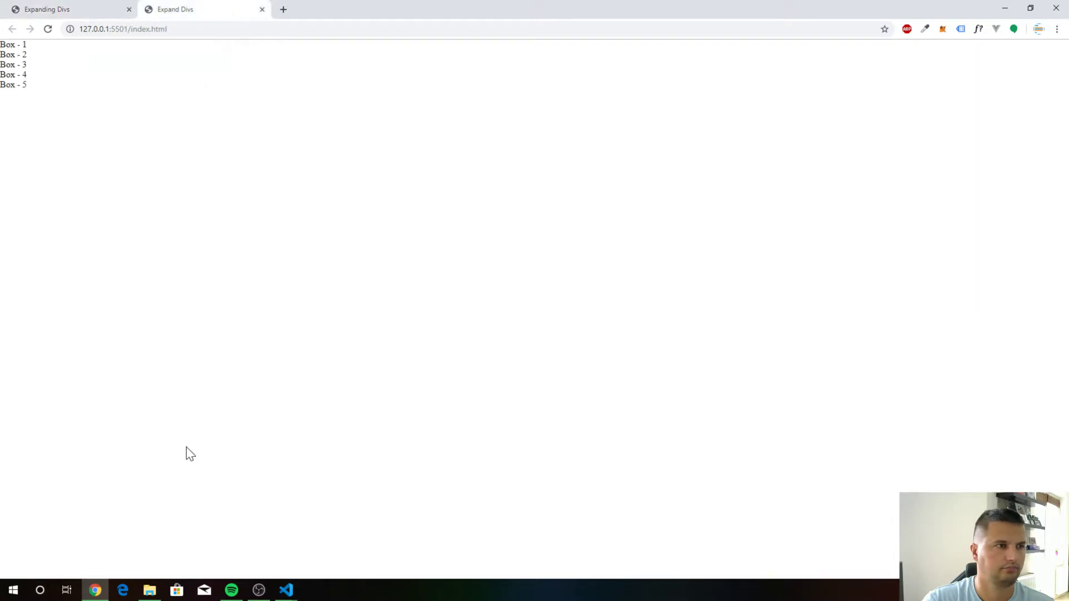
click(97, 591)
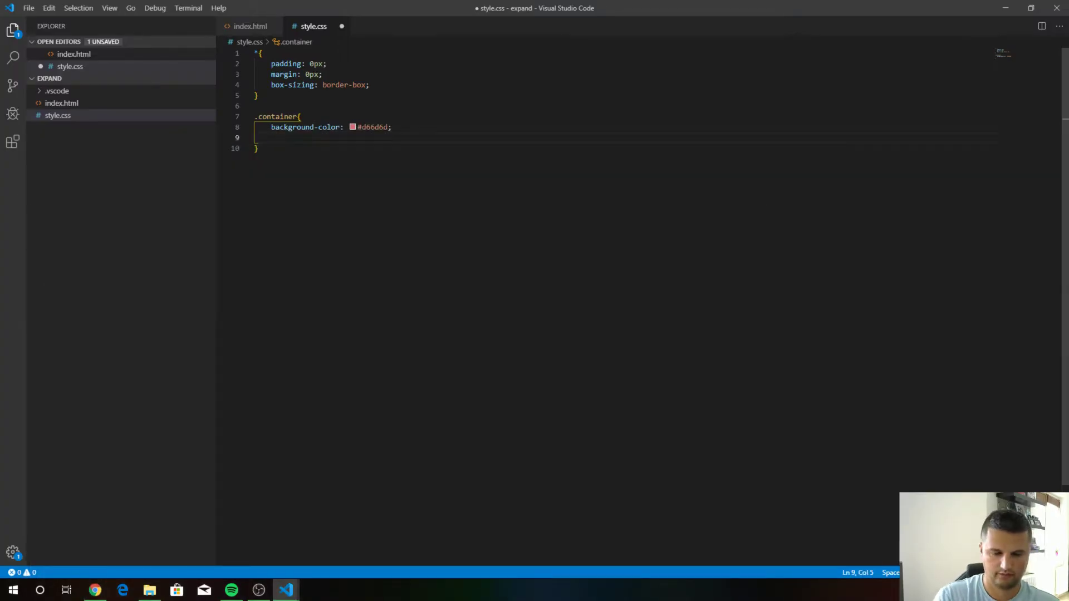
text(width)
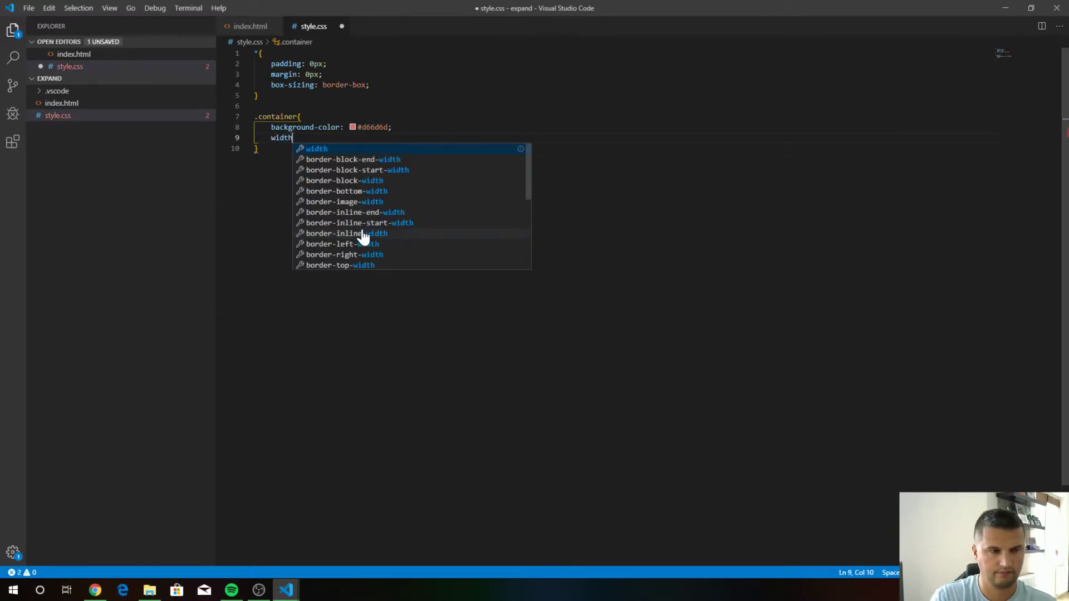
text(: 90)
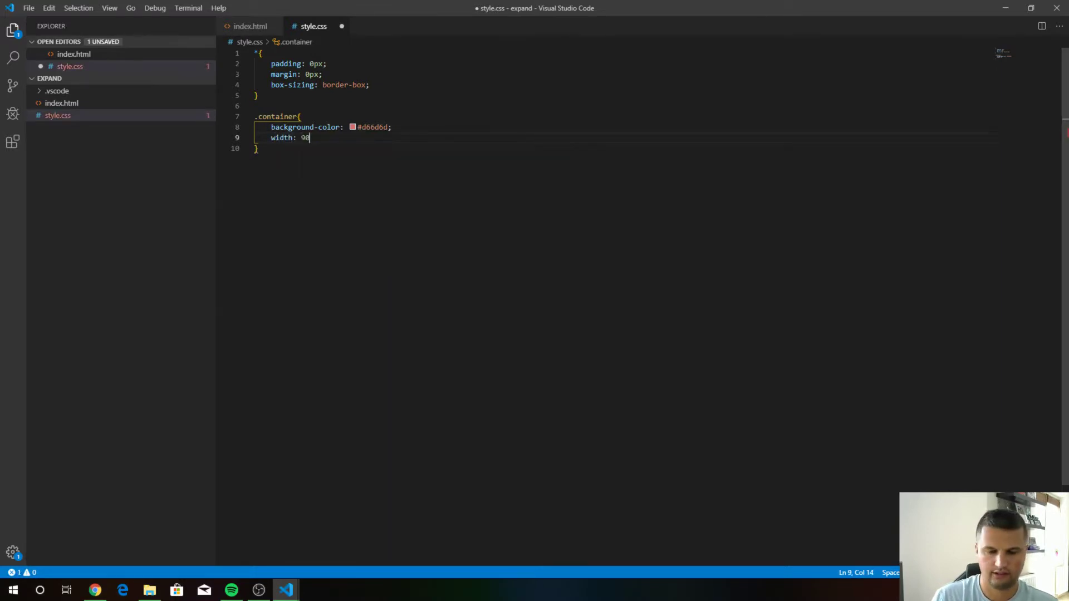
text(%;)
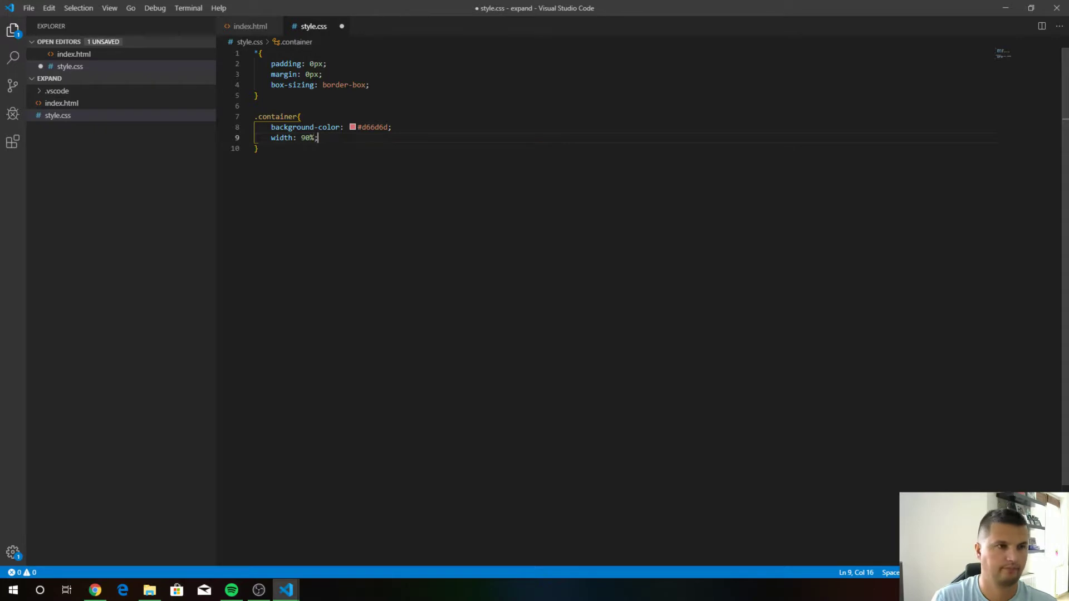
Step: Add 'margin: 100px auto;' to .container, saving style.css before and after
click(29, 9)
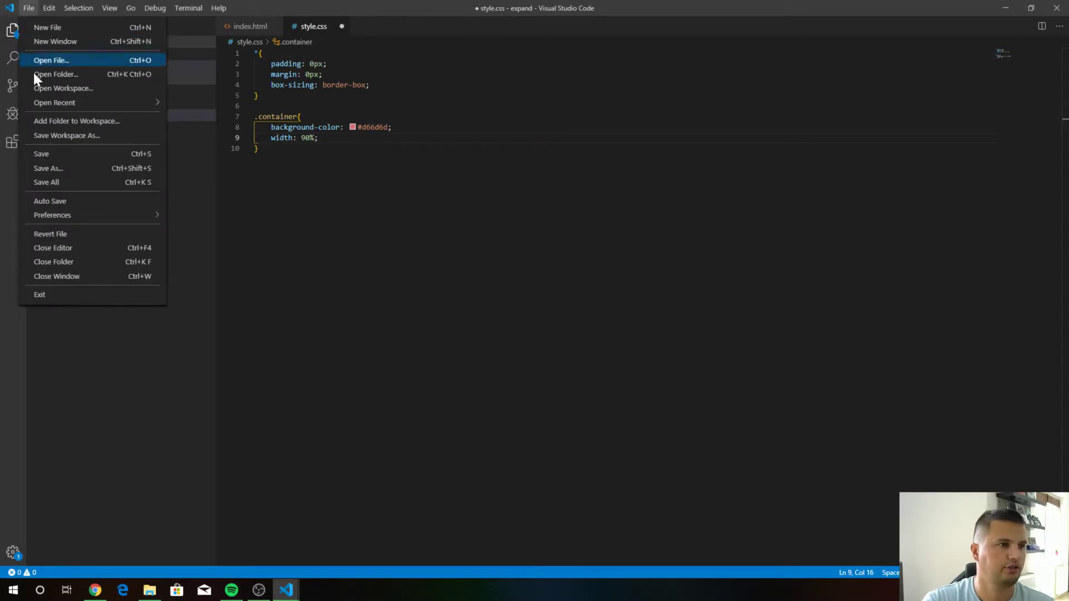
click(64, 181)
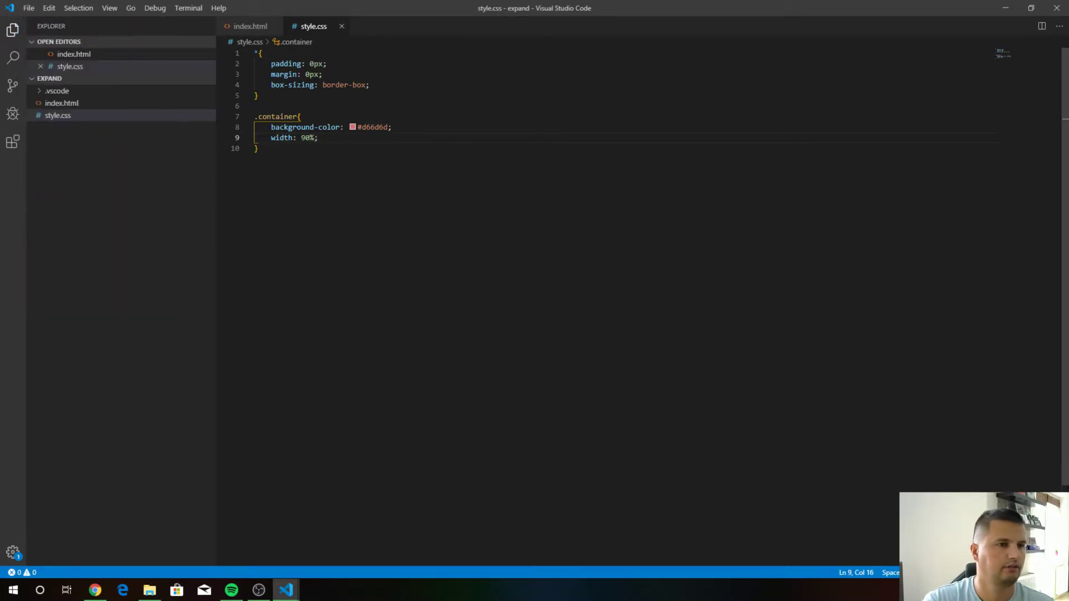
key(Return)
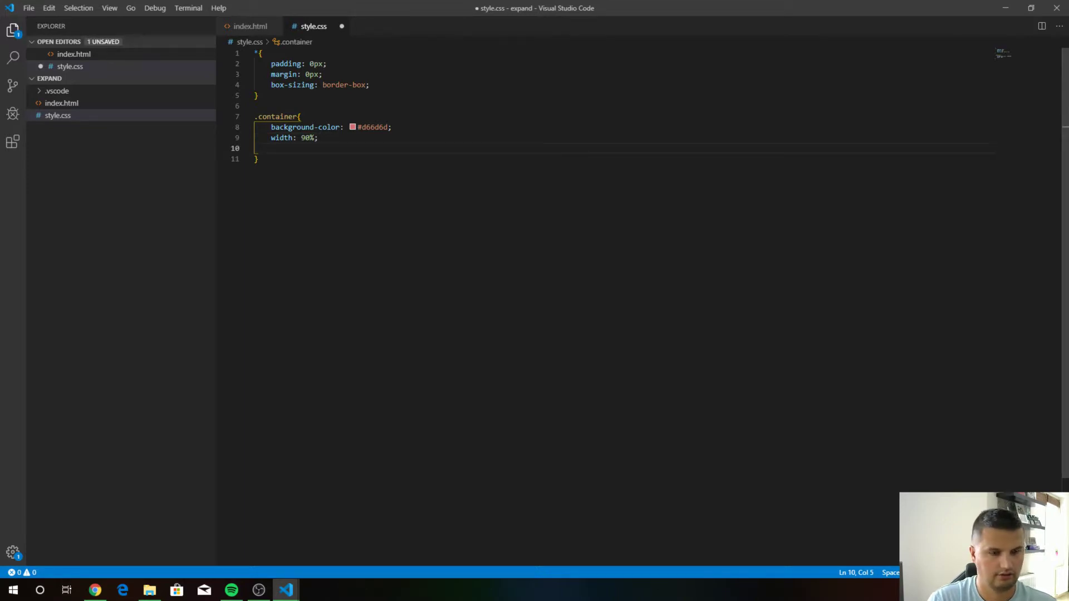
text(mar)
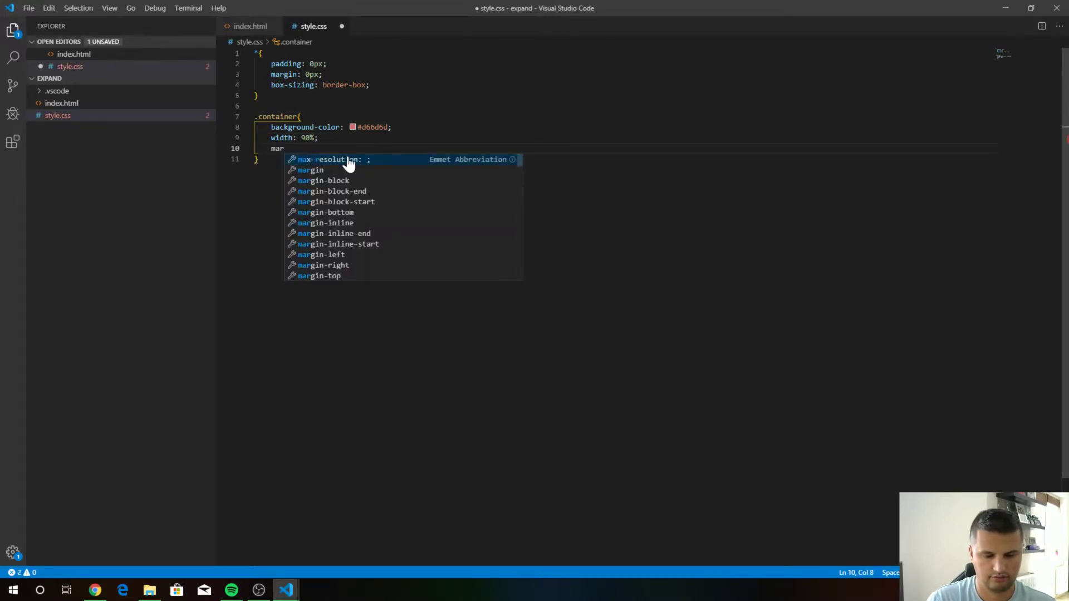
text(fin)
key(BackSpace)
key(BackSpace)
key(BackSpace)
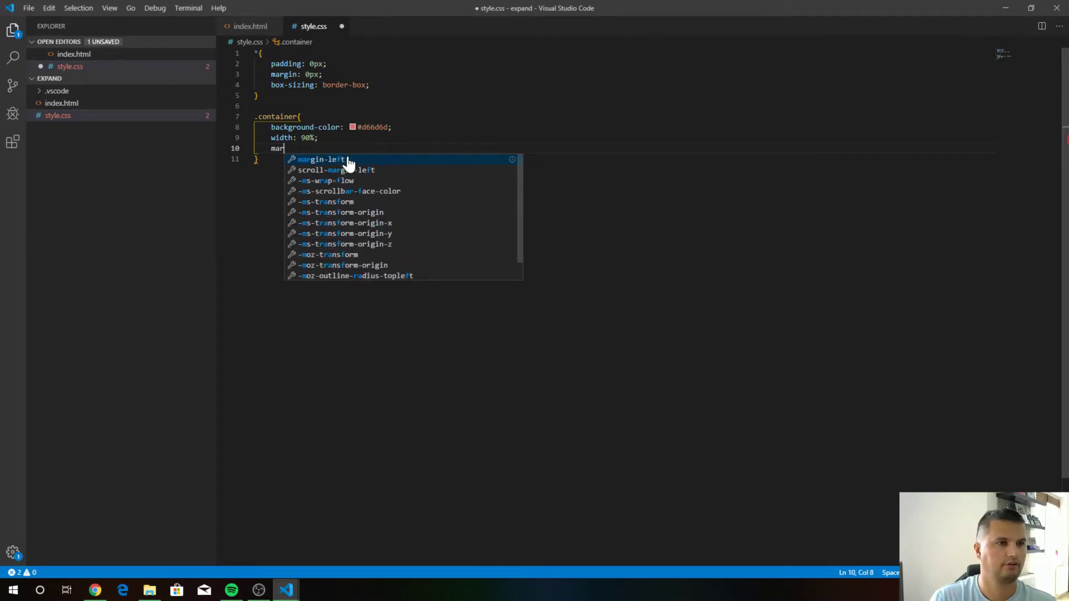
text(gin)
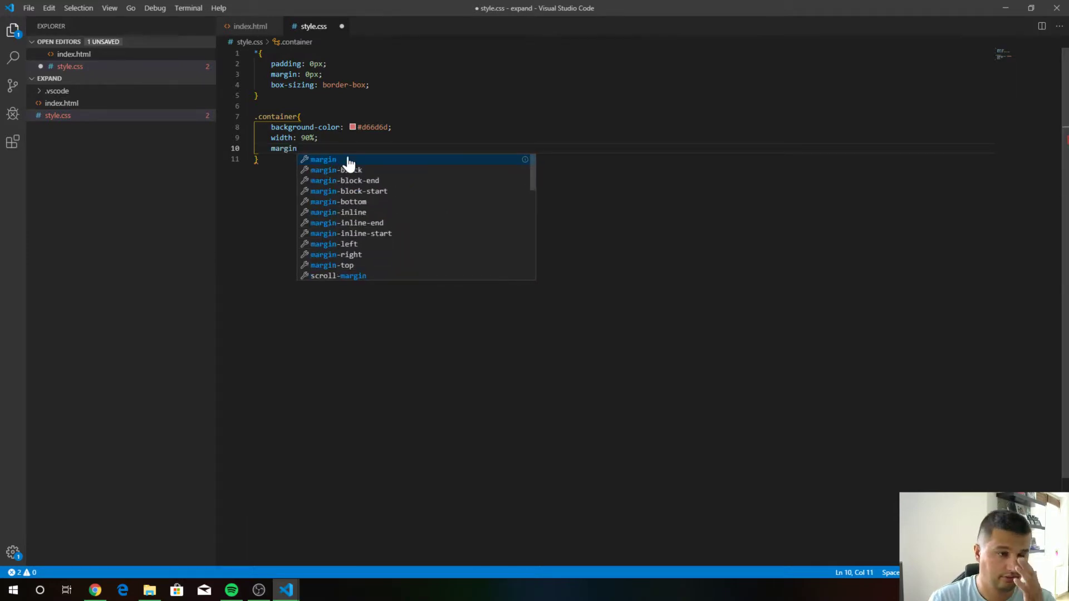
key(Return)
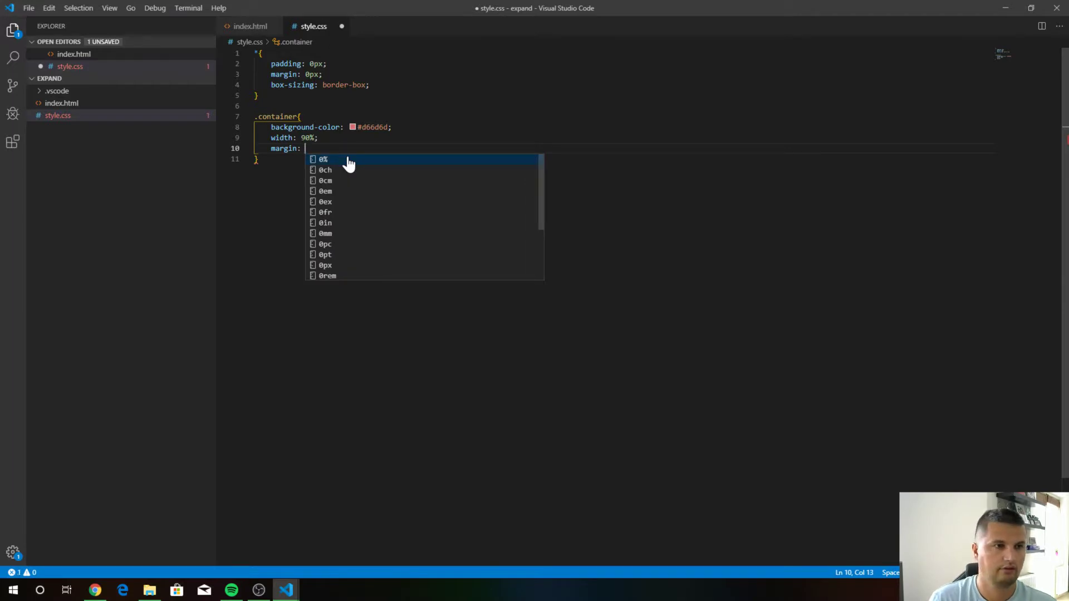
text(100p)
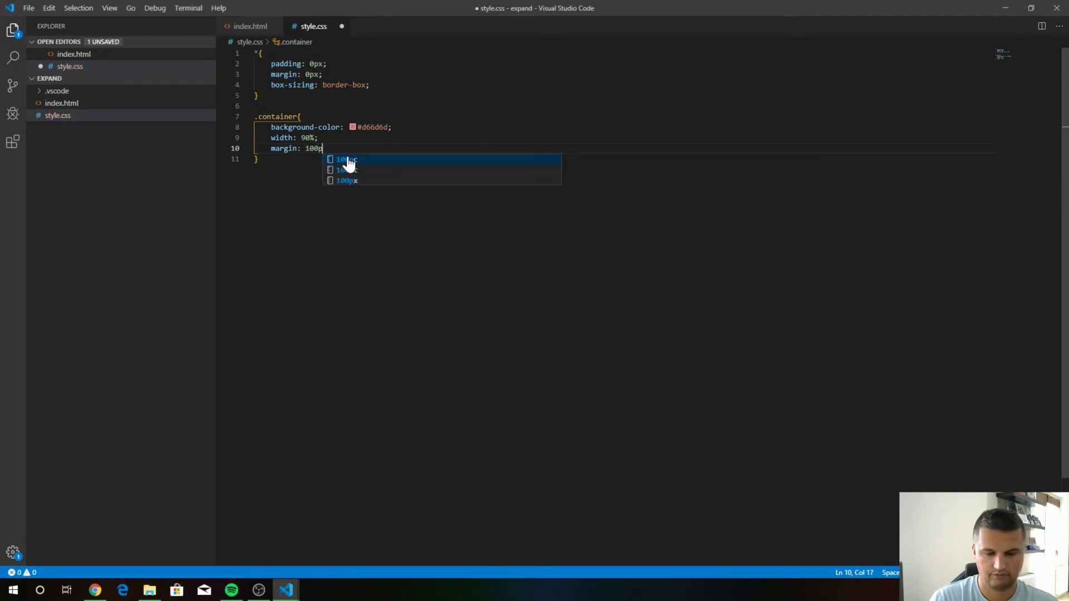
text(x)
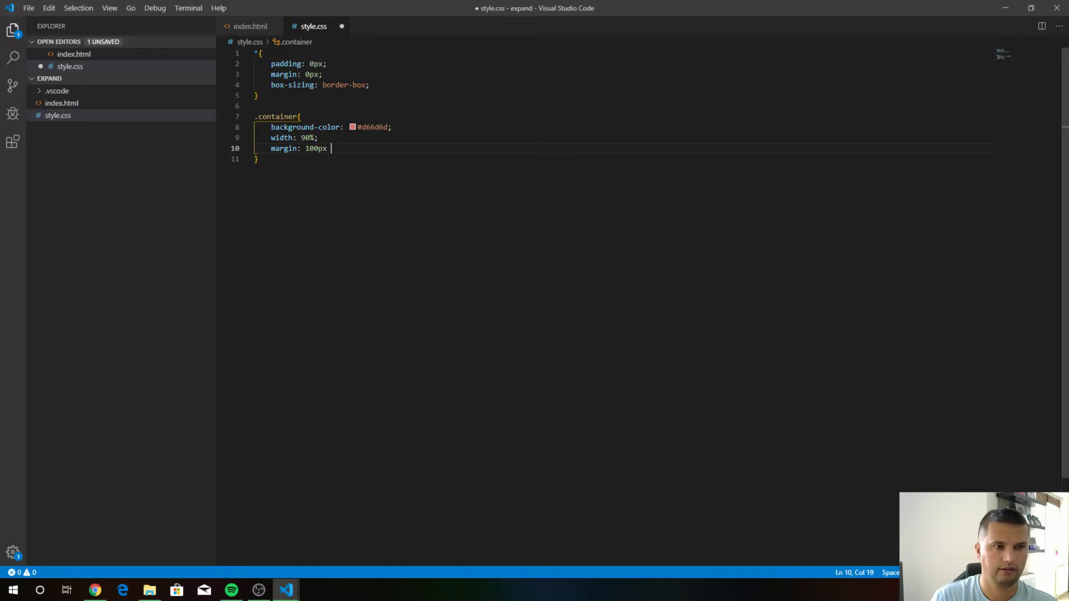
text(;a)
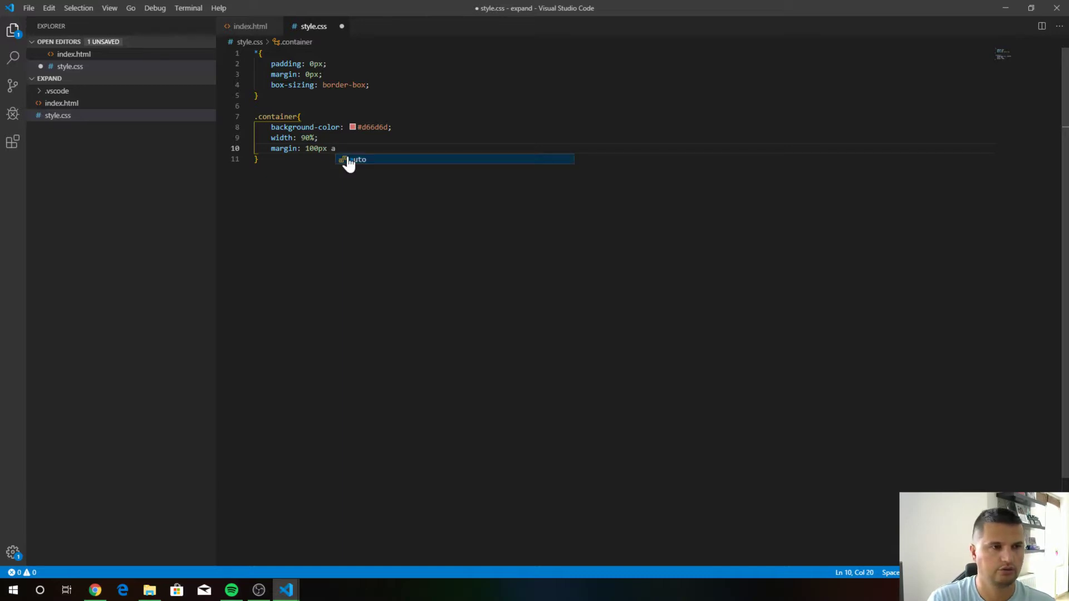
text(uto)
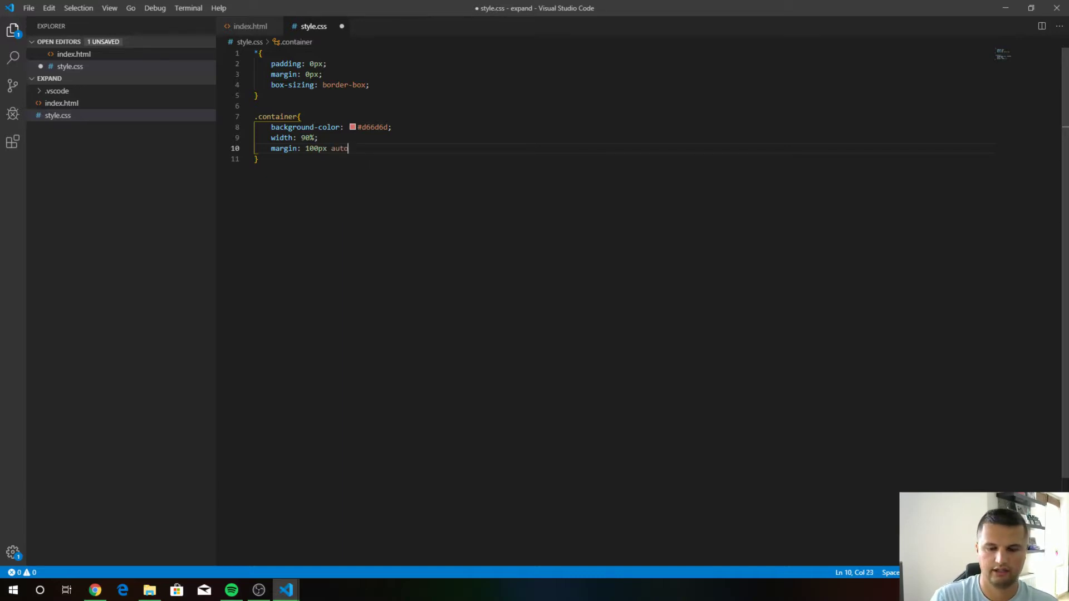
text(;)
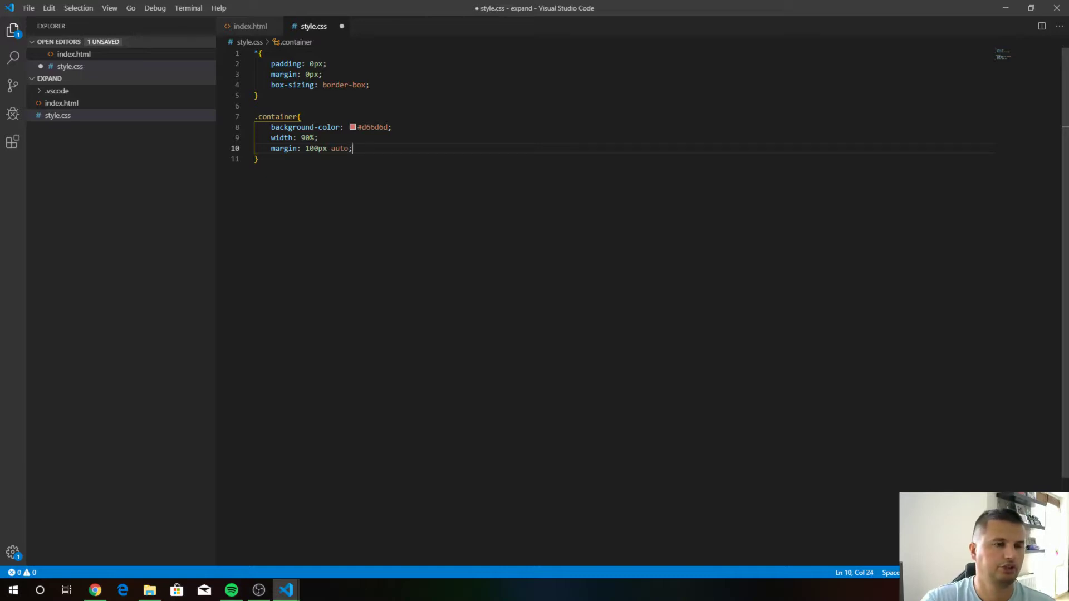
click(32, 7)
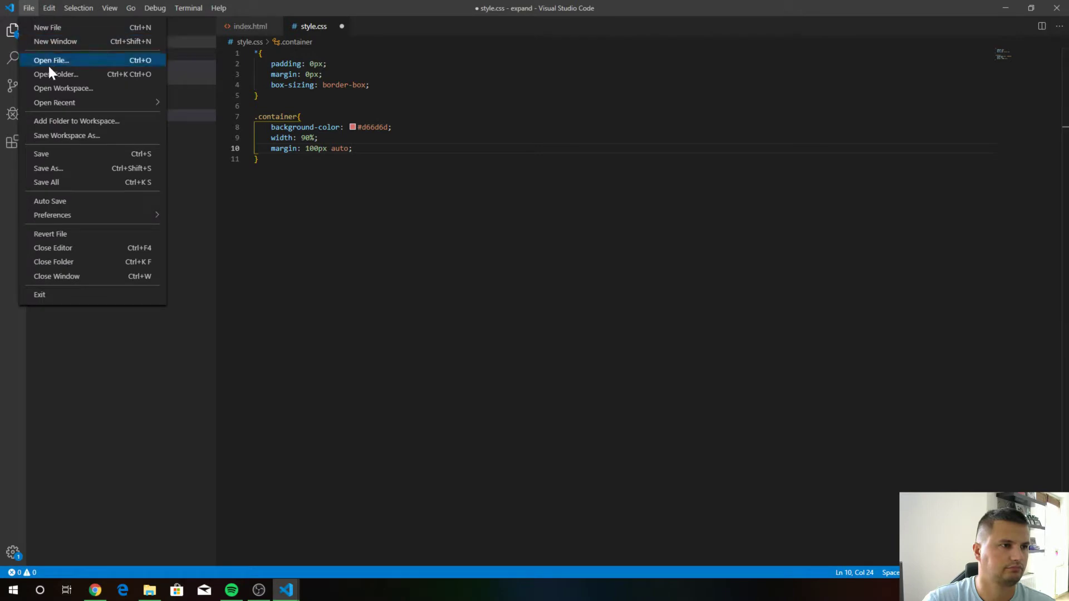
click(50, 182)
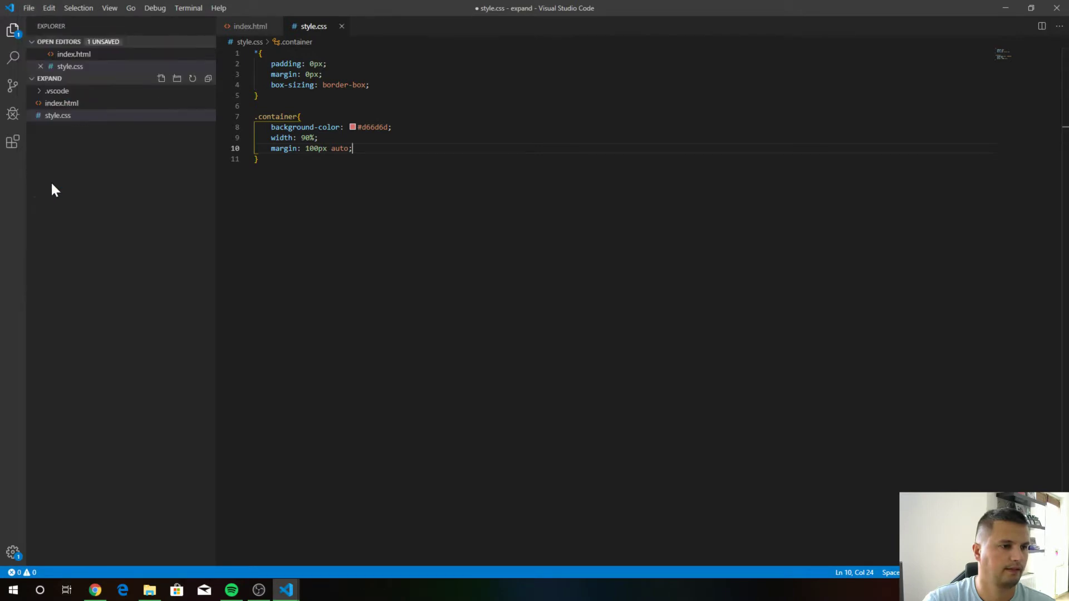
click(96, 590)
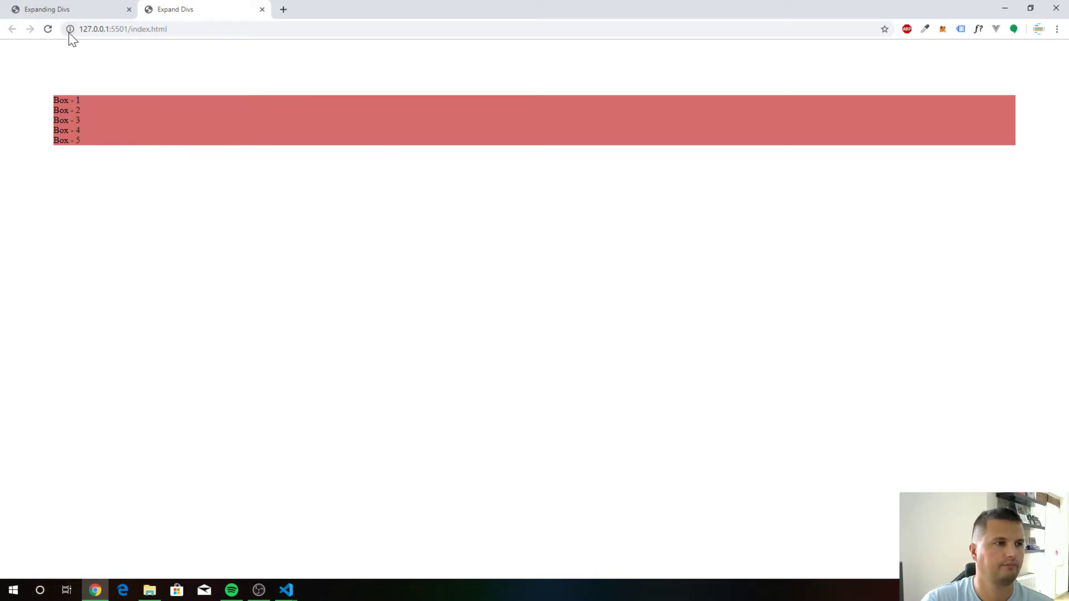
Step: Return to style.css in VS Code after checking the inset red container in Chrome
click(286, 591)
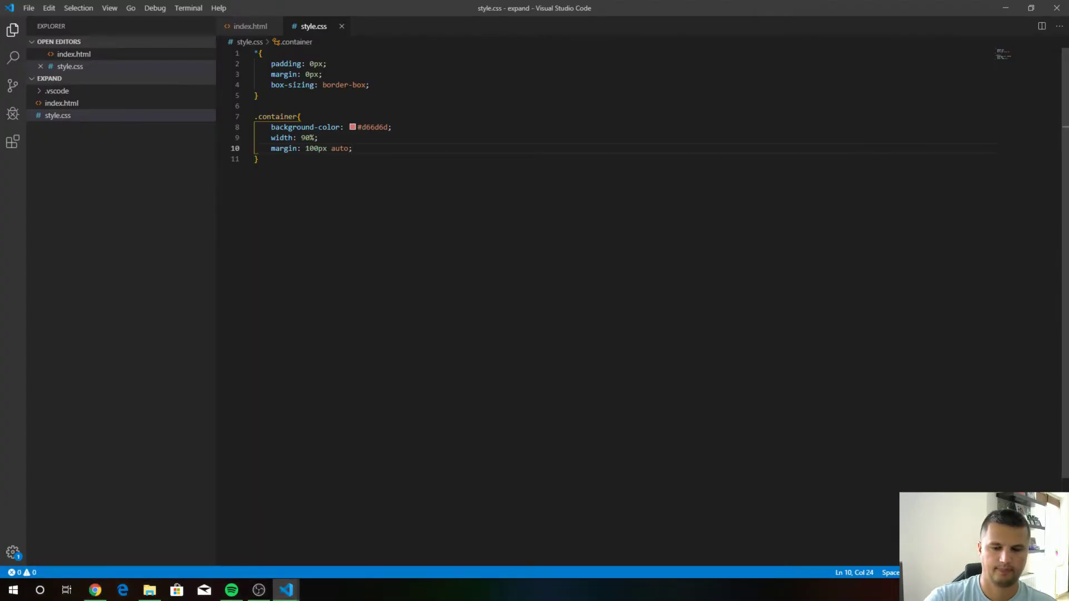
Step: Add display: flex on a new line after the margin in the .container rule
key(Down)
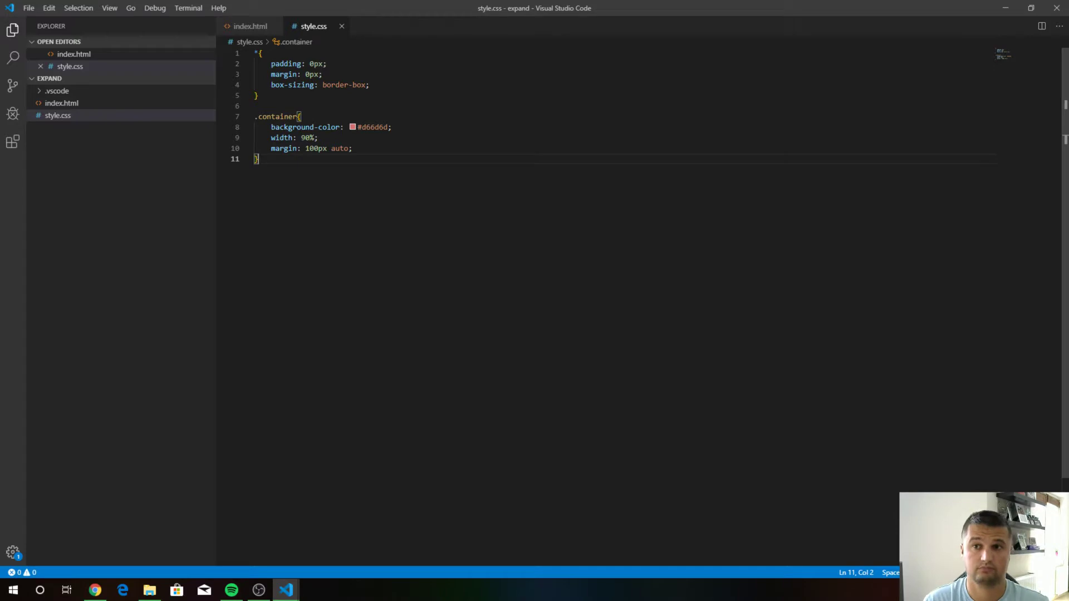
key(Up)
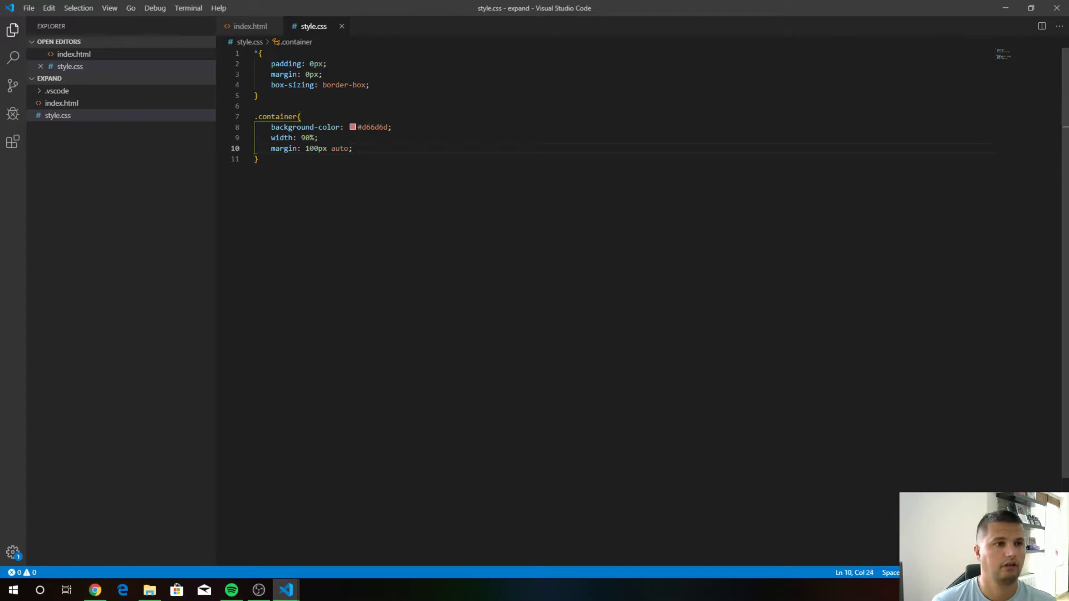
key(Return)
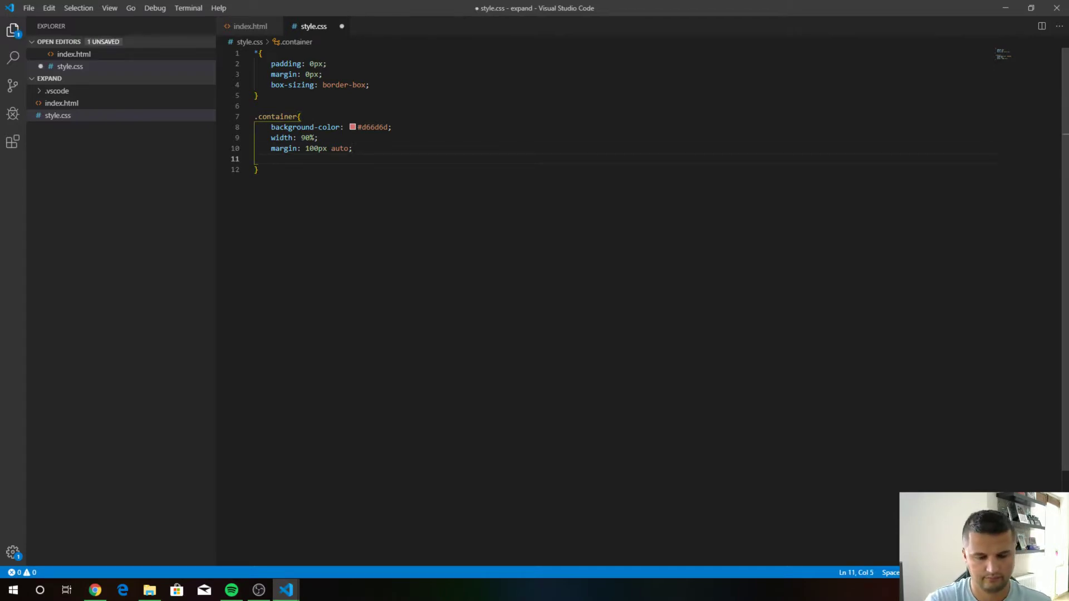
text(fl)
key(BackSpace)
key(BackSpace)
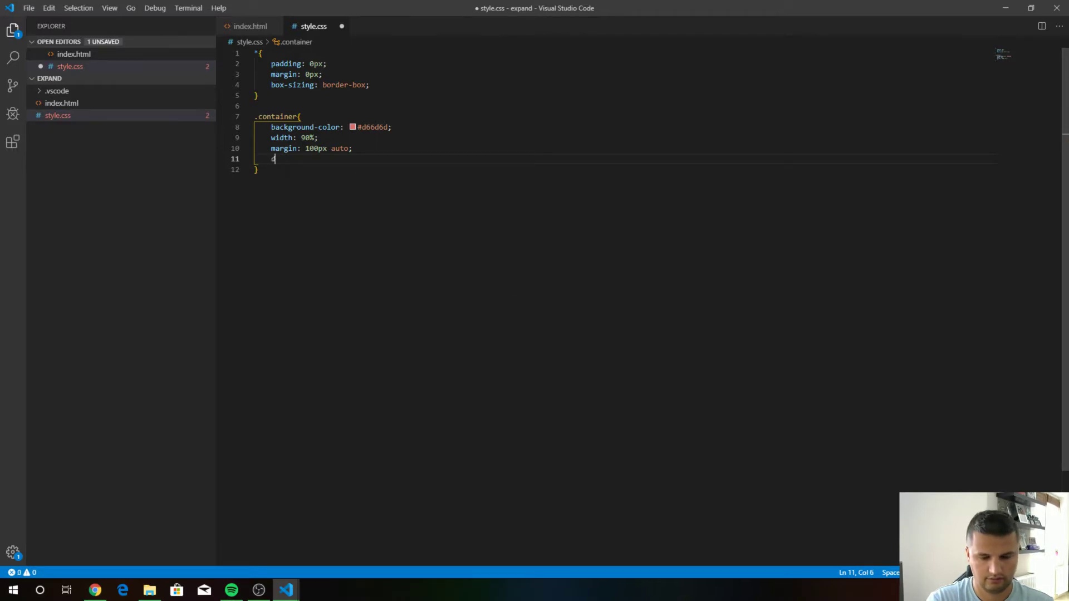
text(isplay)
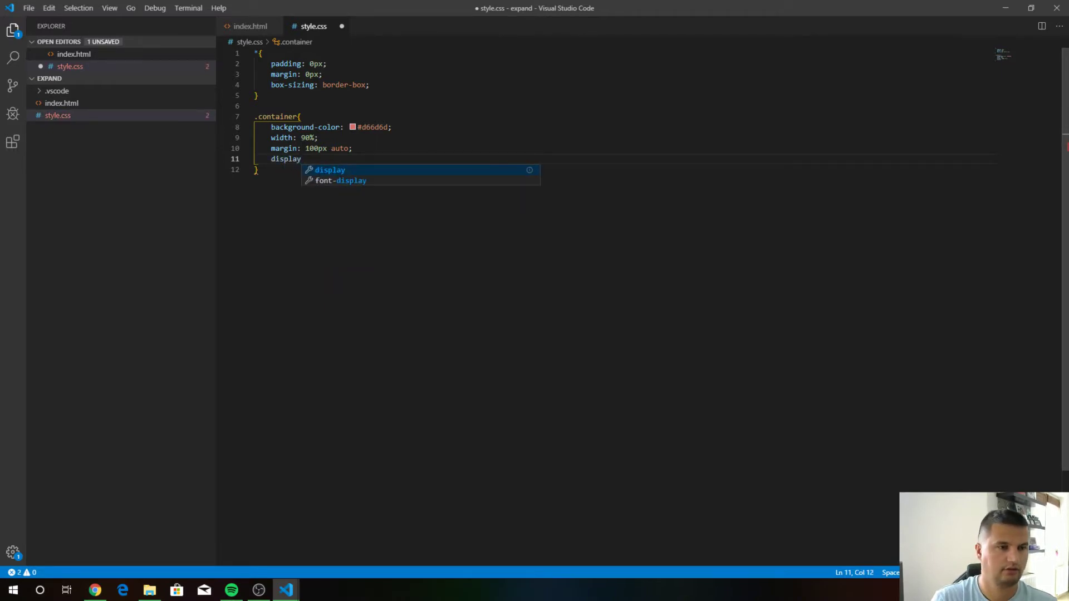
text(:)
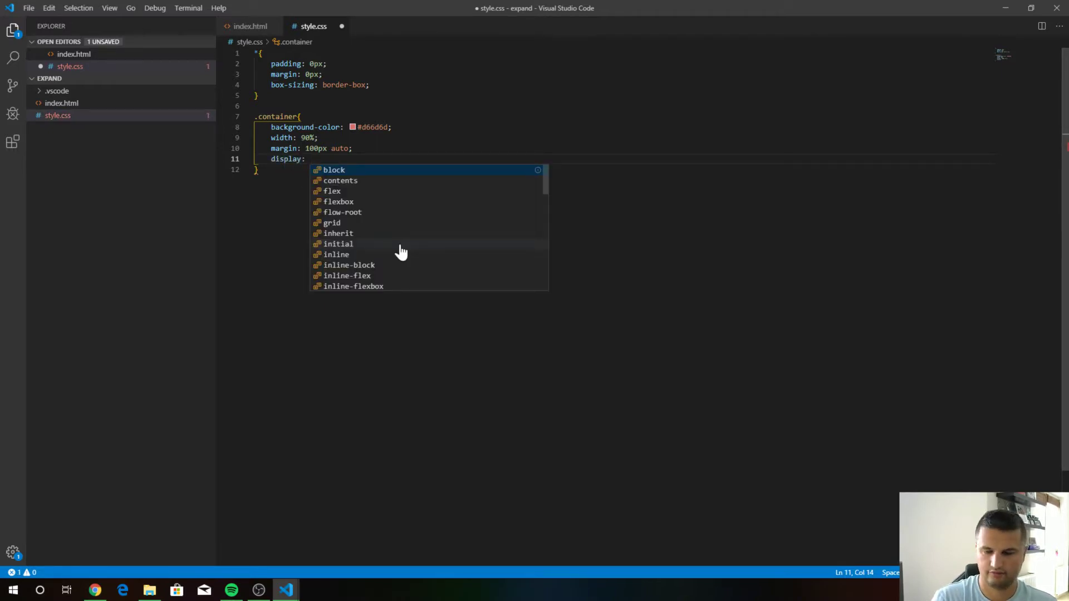
text(flex;)
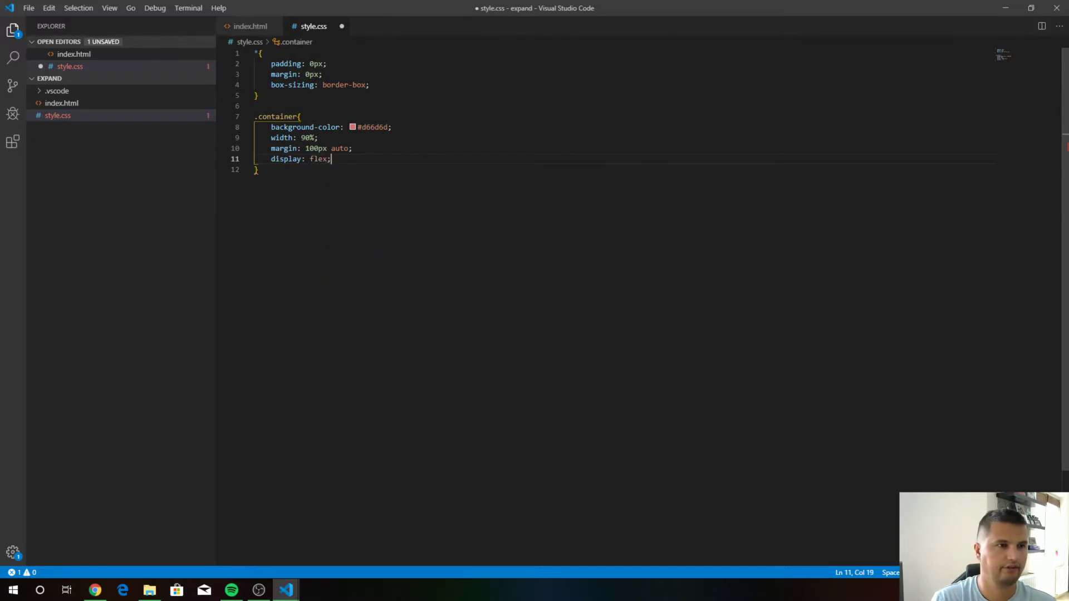
Step: Save style.css and bring up Chrome to check the row layout
click(29, 7)
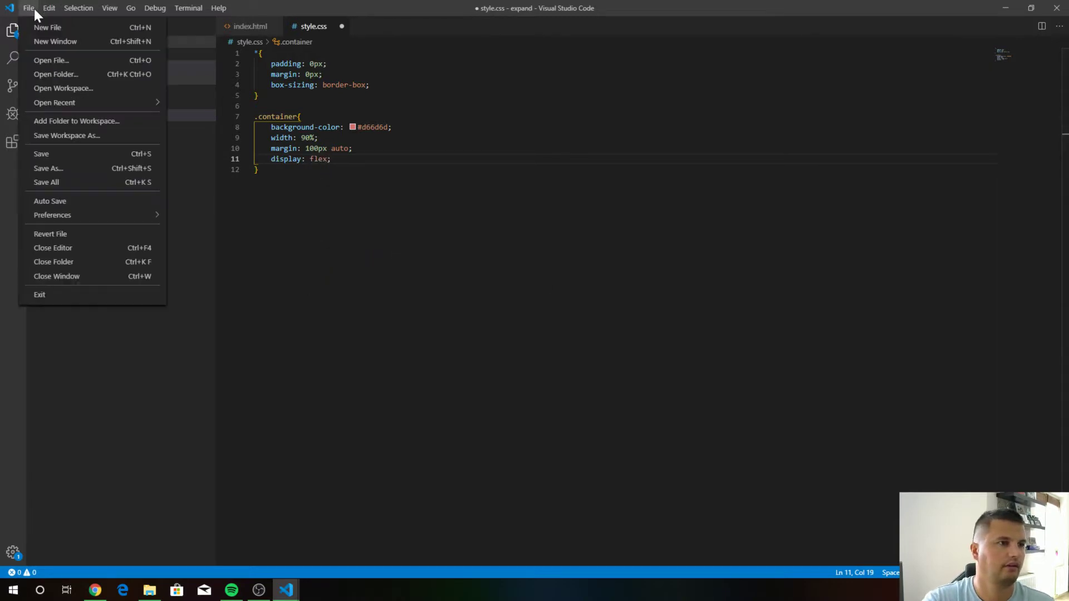
click(76, 181)
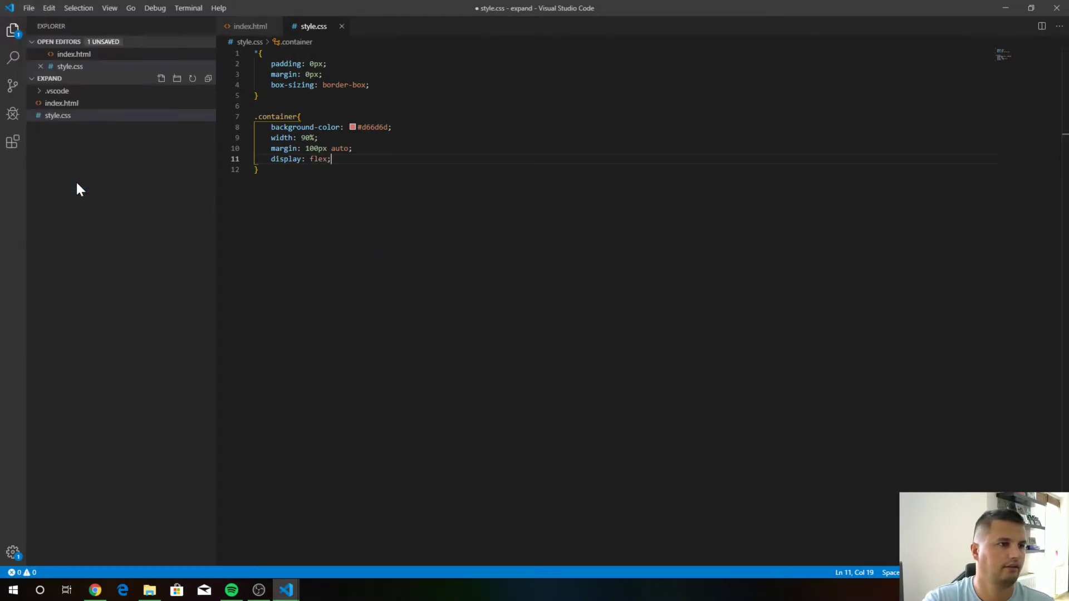
click(95, 590)
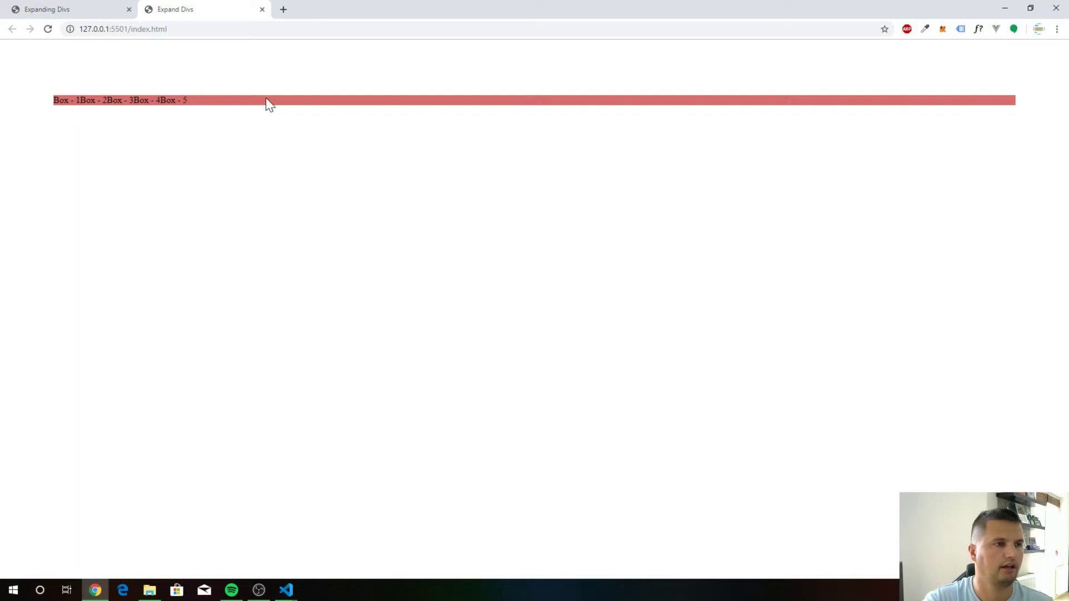
Step: Back in style.css, review the .container margin and display lines
click(286, 590)
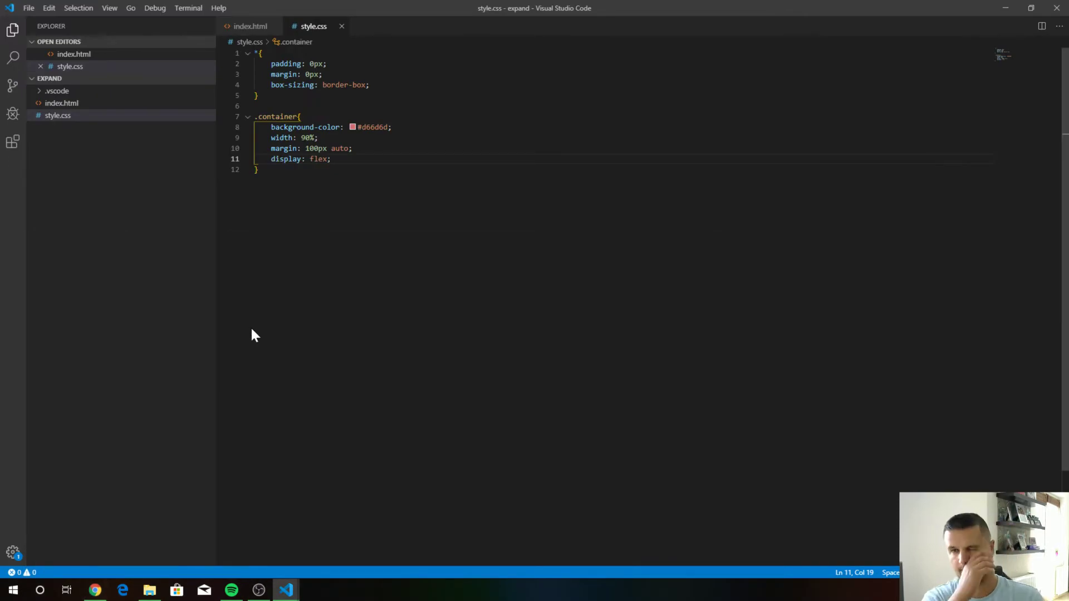
key(Up)
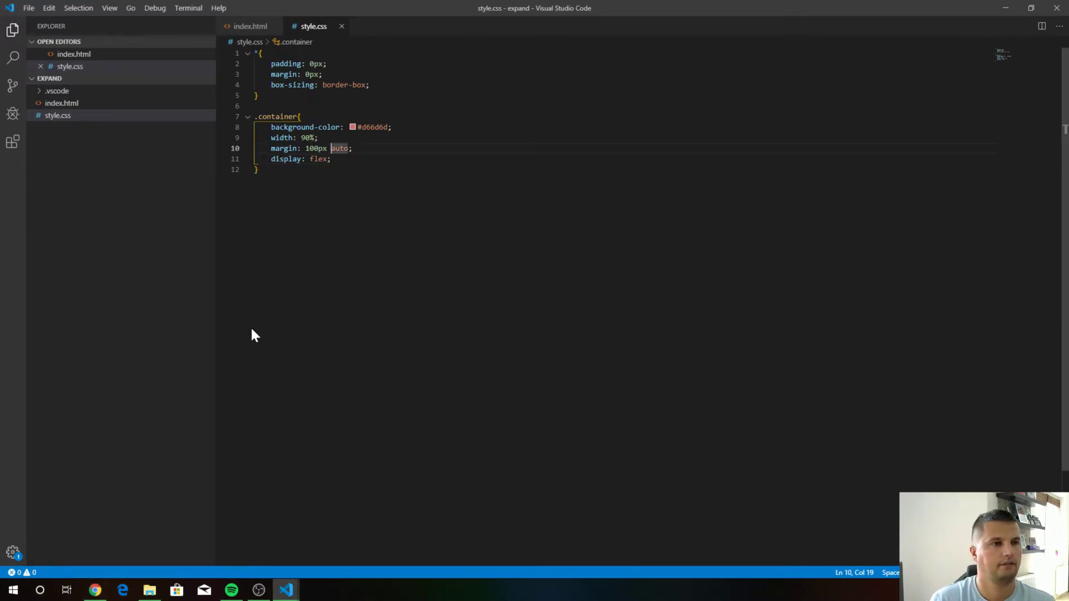
key(Down)
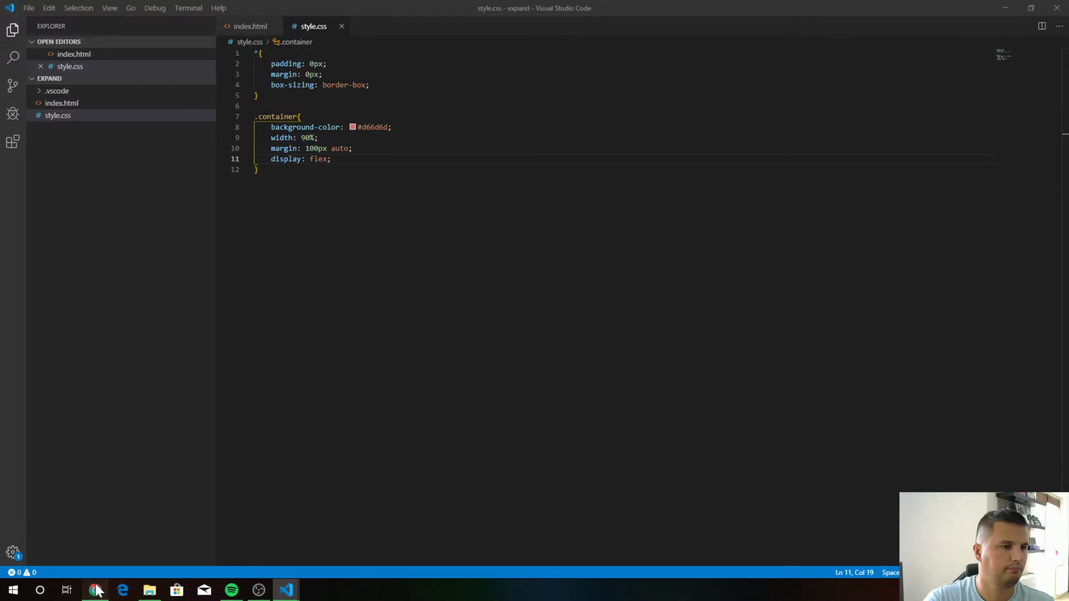
Step: Preview the side-by-side boxes in Chrome again, then add a new .container line
click(94, 589)
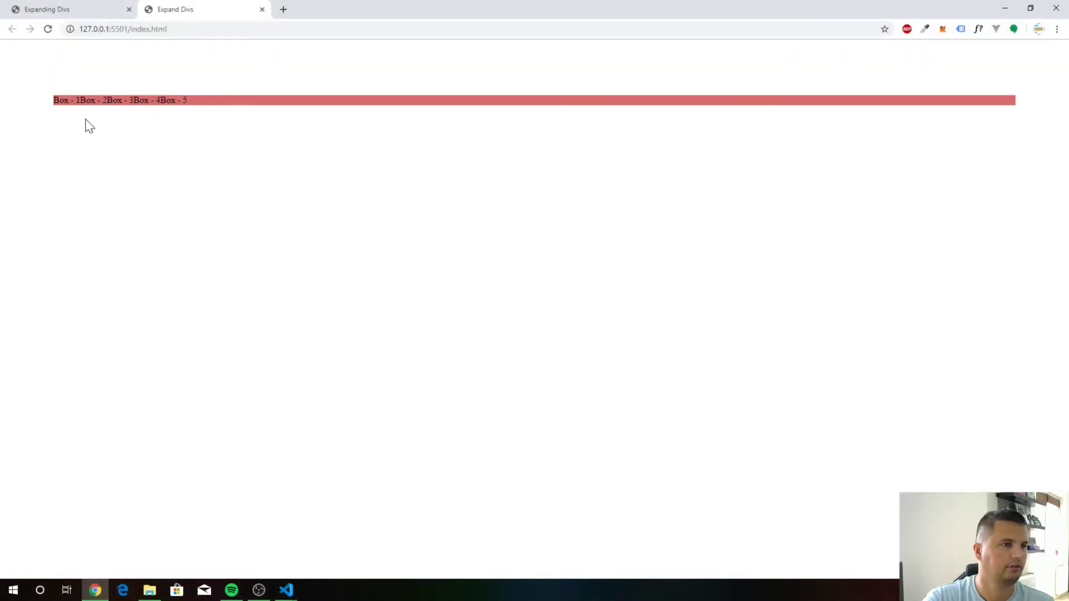
click(95, 591)
key(Return)
text(pad)
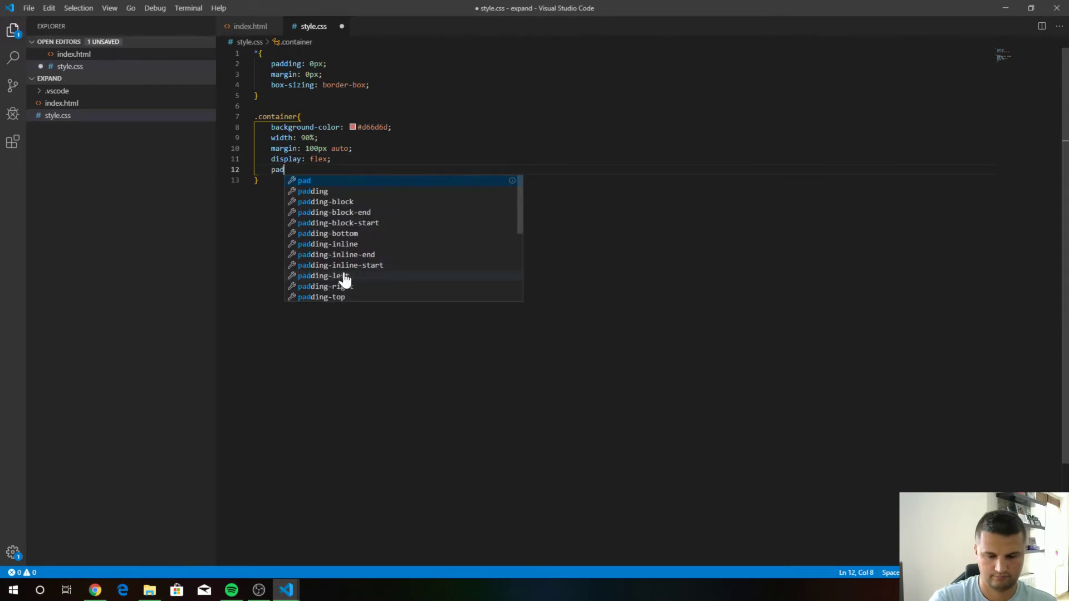
text(ding)
Step: Add padding: 20px to the .container rule and save all files
key(Return)
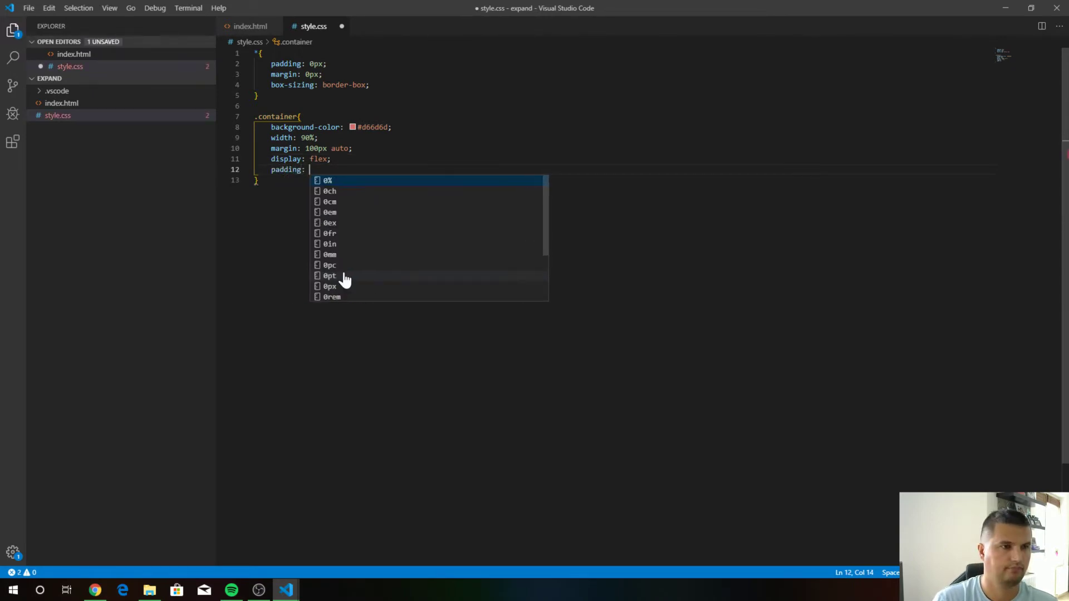
text(2)
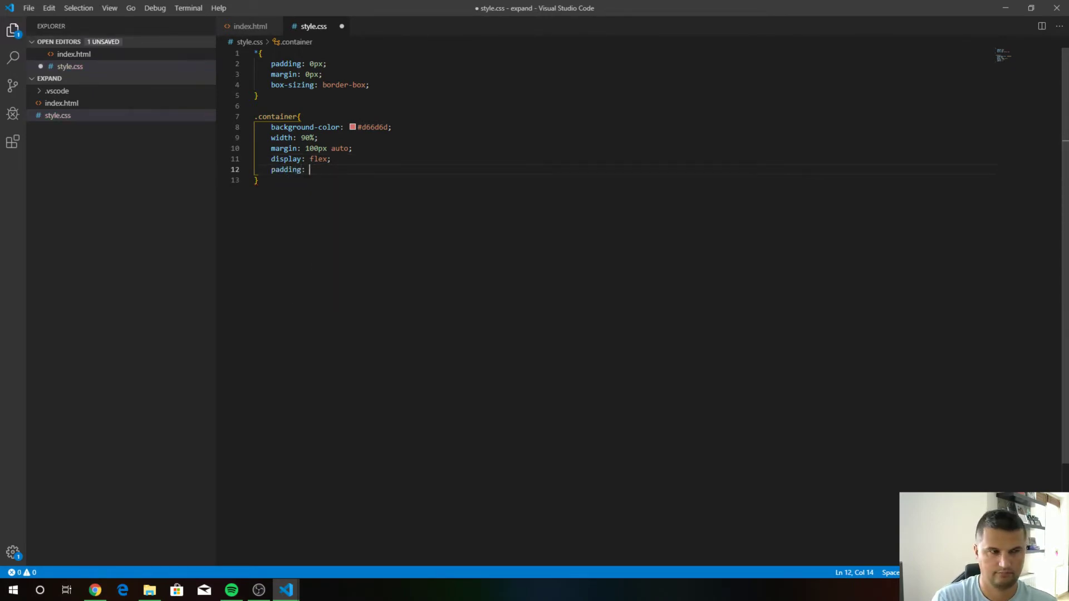
text(0px;)
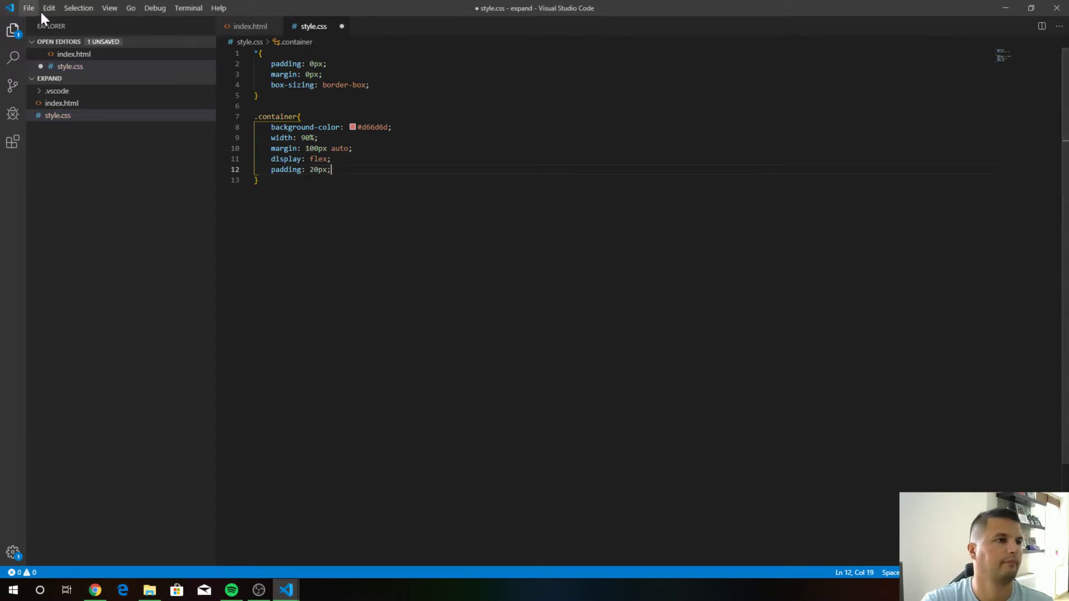
click(28, 7)
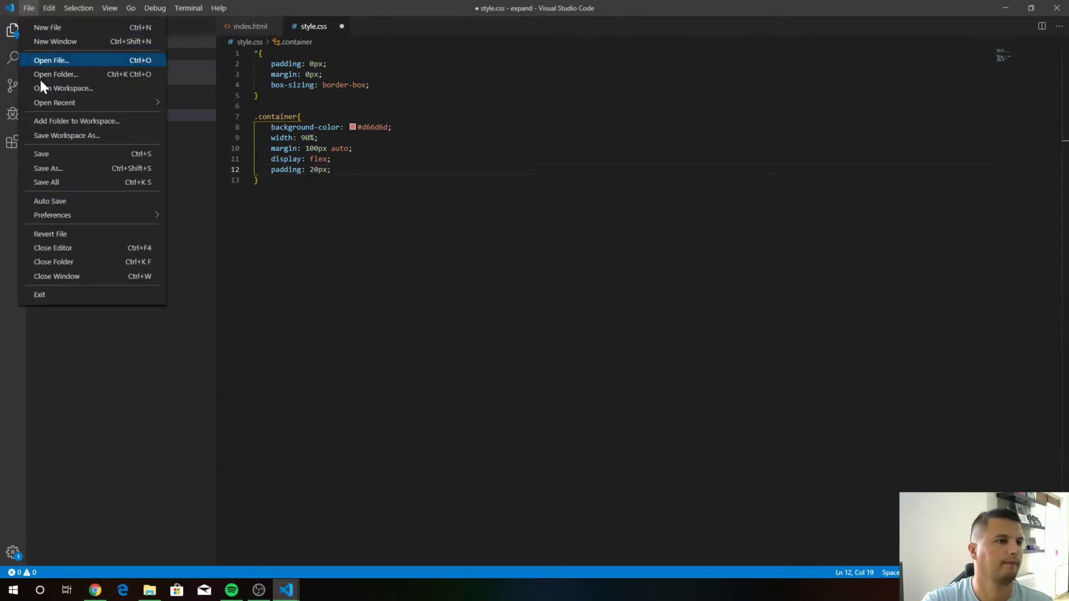
click(59, 182)
Step: Preview the padded strip in Chrome, then move below the .container rule
mouse_move(95, 590)
click(113, 539)
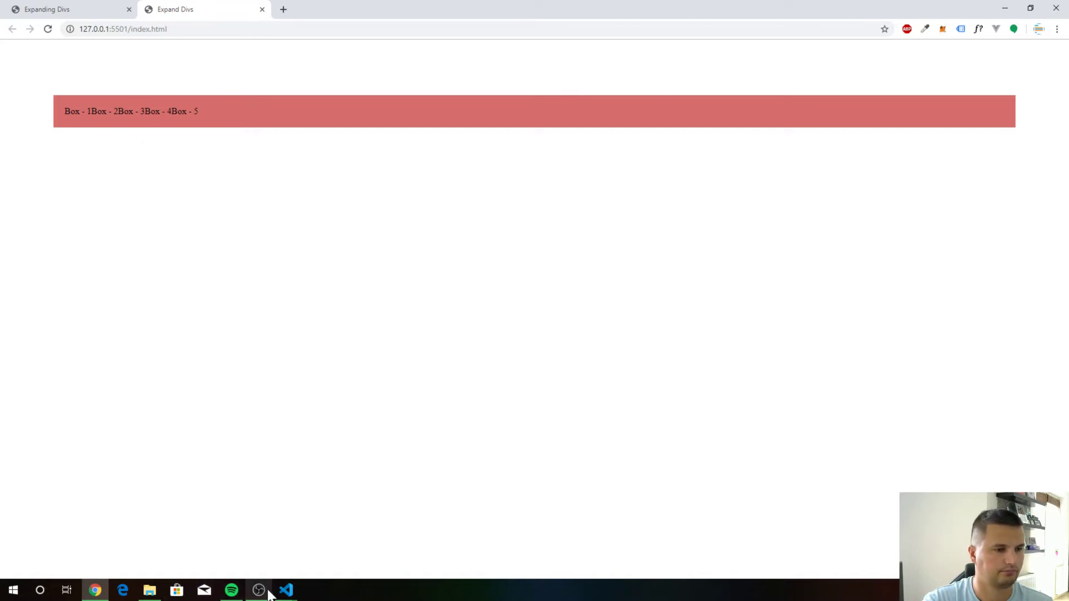
click(96, 591)
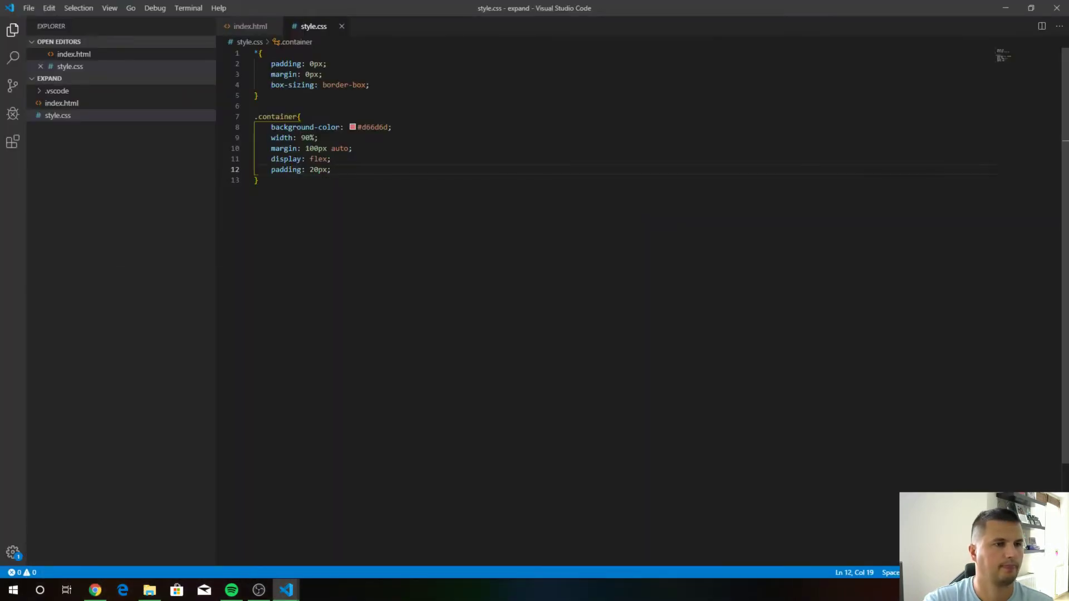
key(Down)
Step: Add a .box rule below .container with background-color #66d6d6
key(Return)
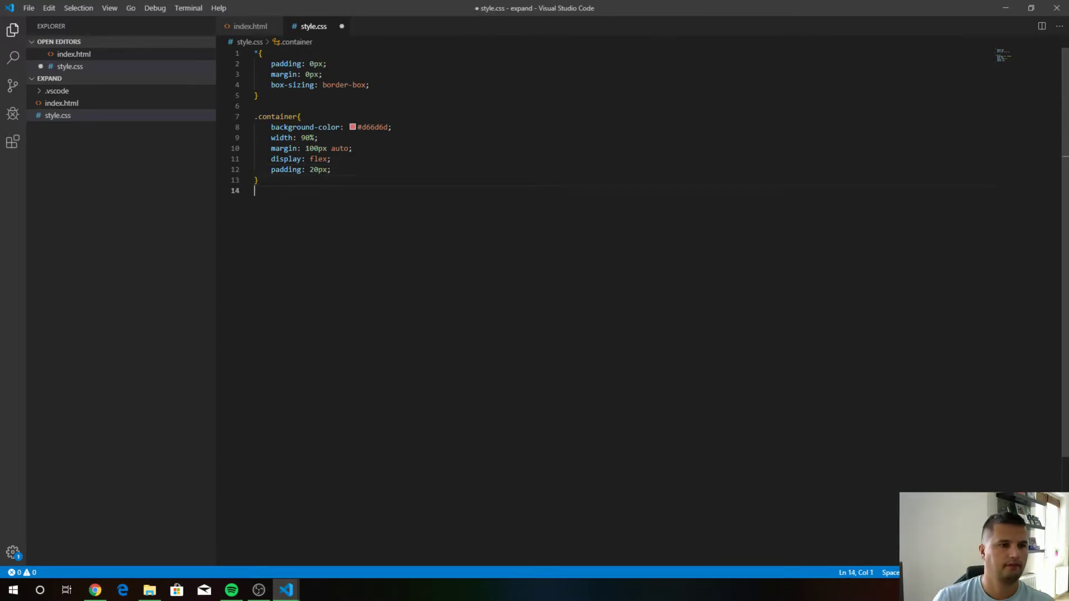
key(Return)
text(.bo)
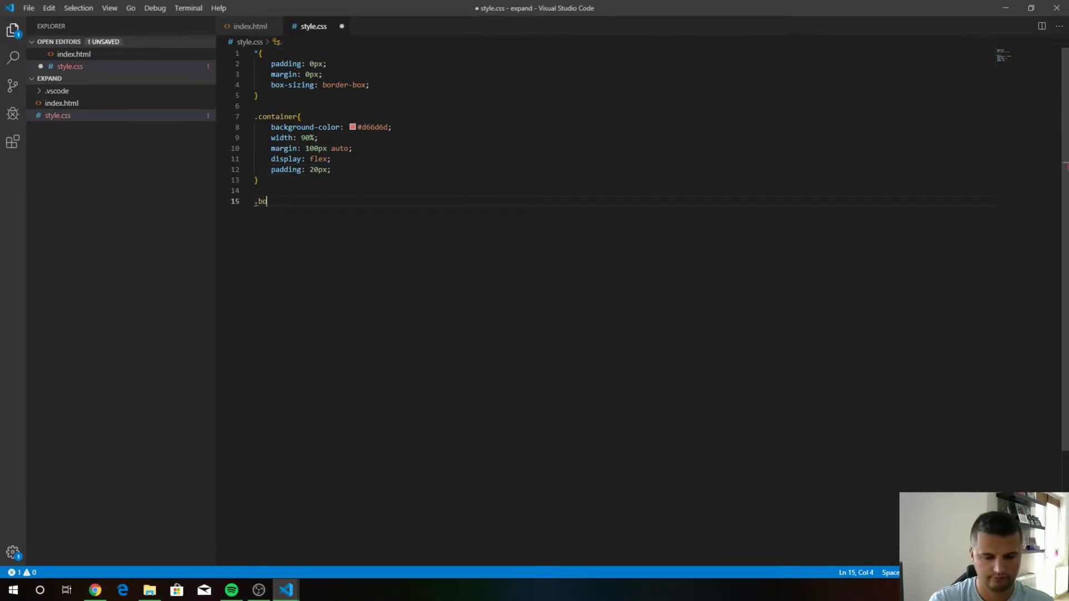
text(x{)
key(Return)
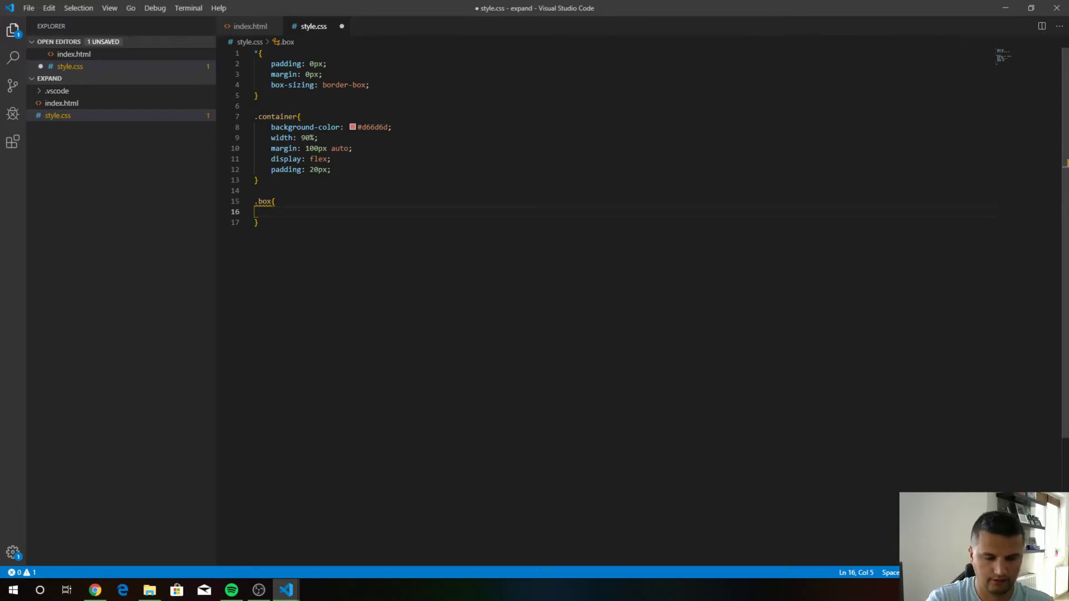
text(b)
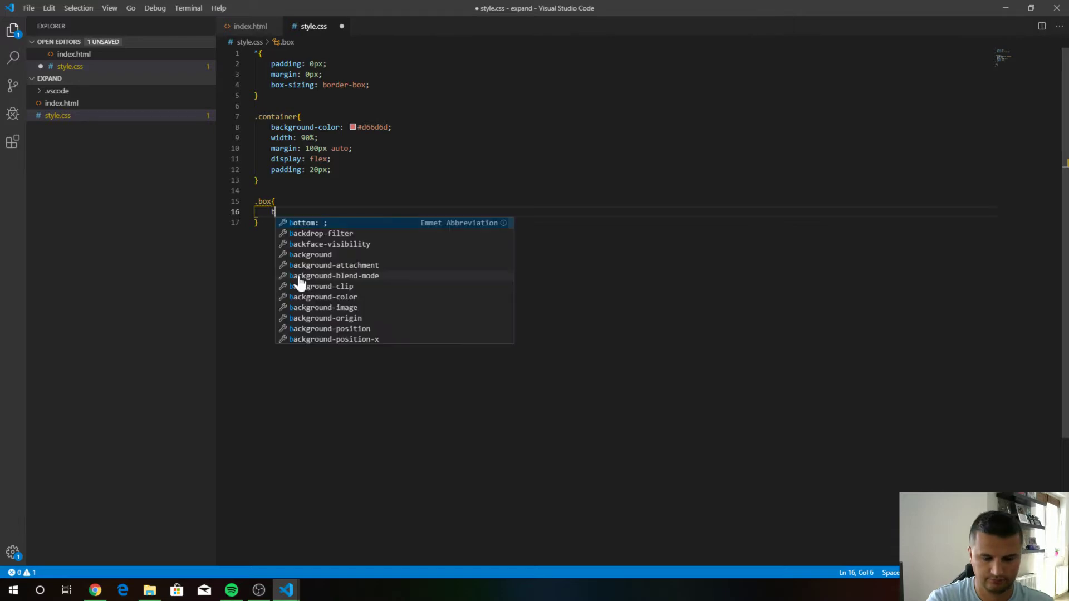
text(o)
key(BackSpace)
text(a)
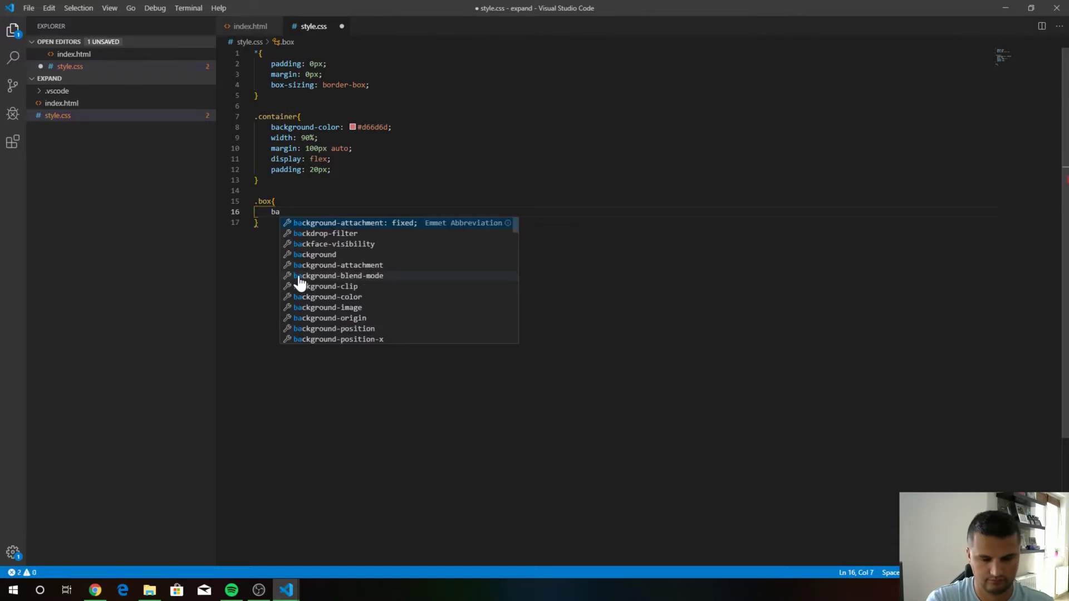
text(ckgro)
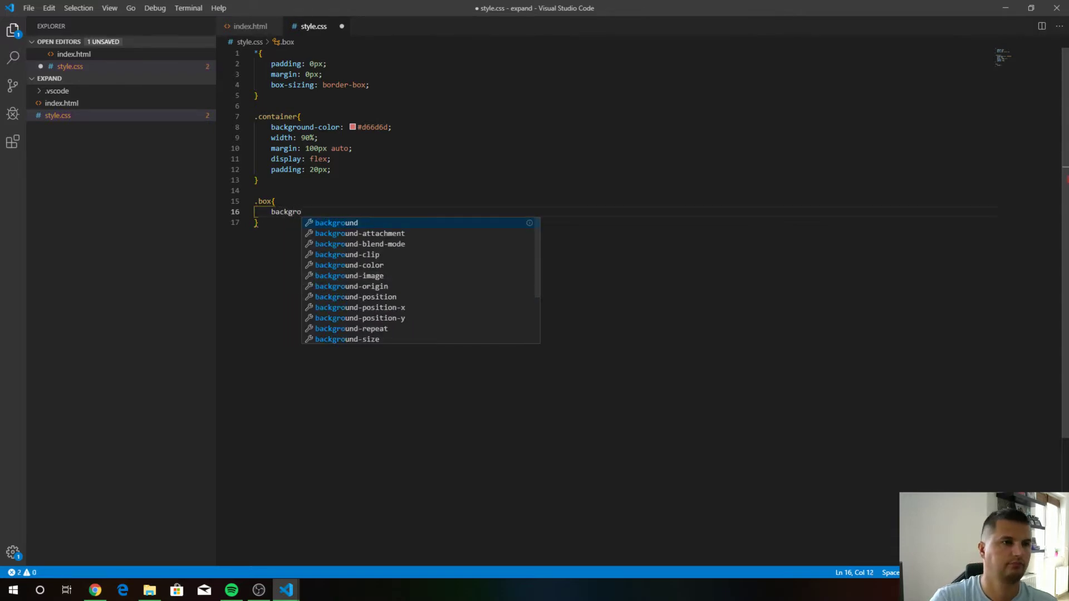
key(Return)
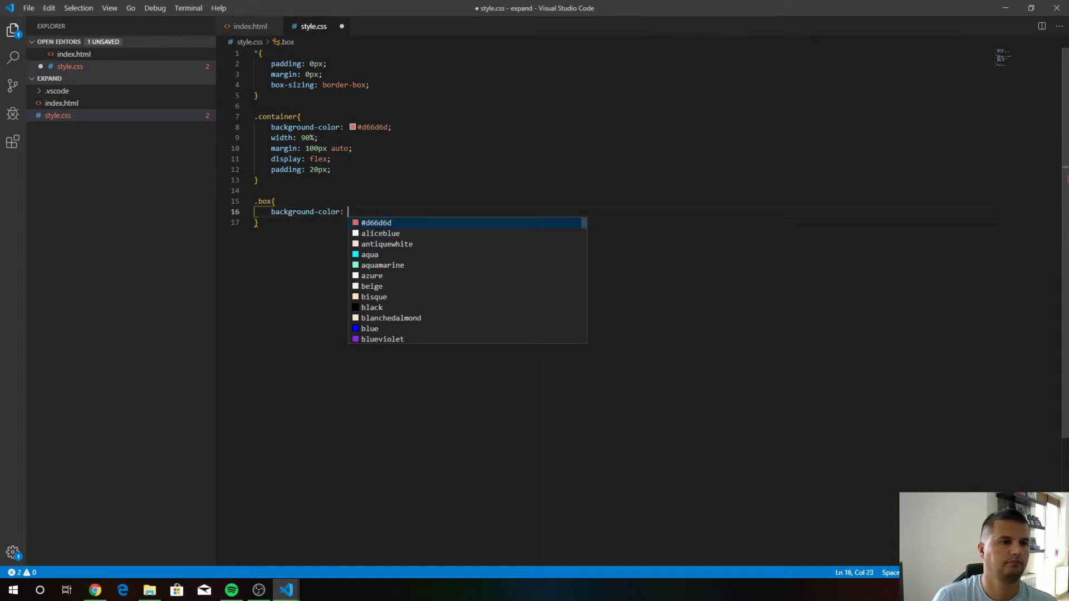
text(#66)
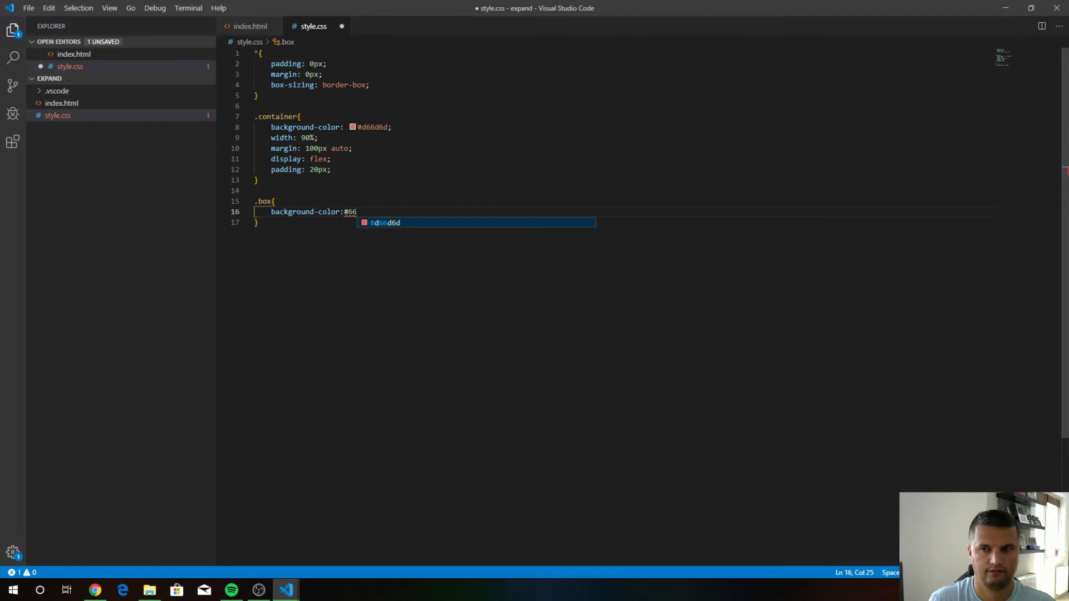
text(d6)
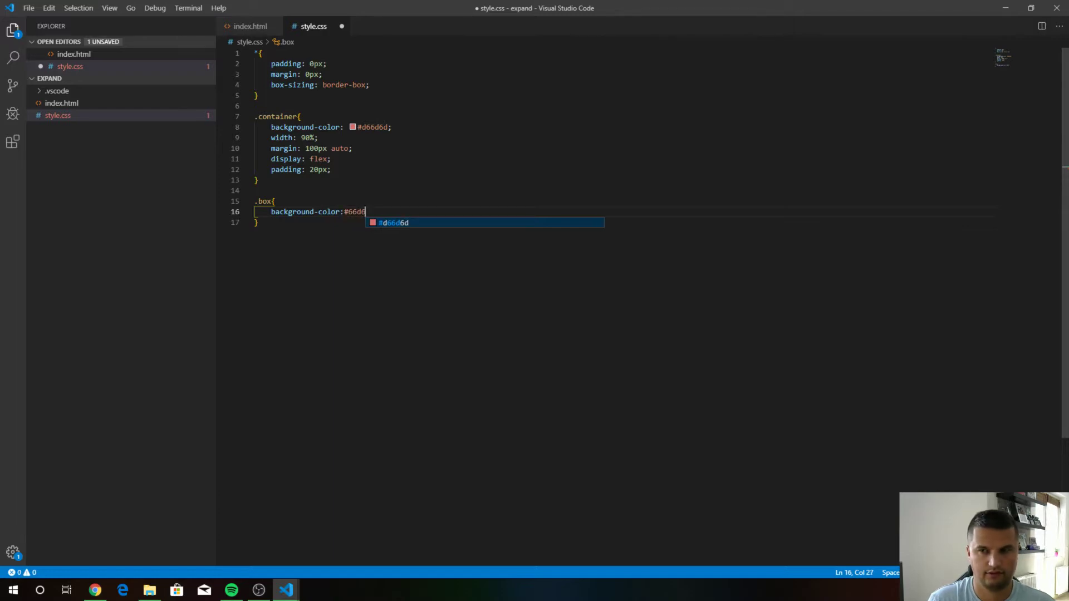
text(d)
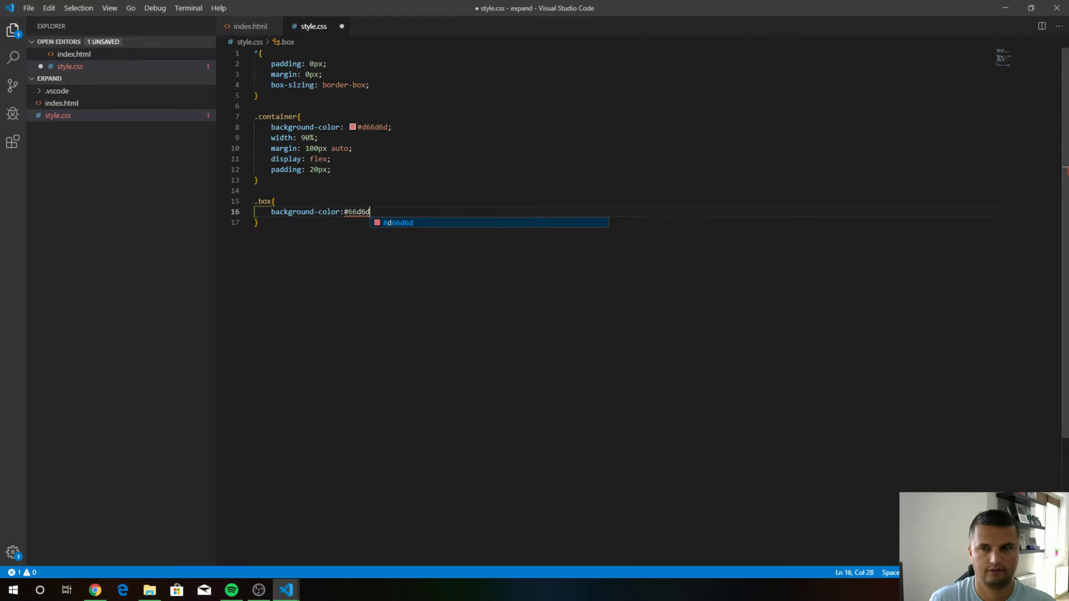
text(6;)
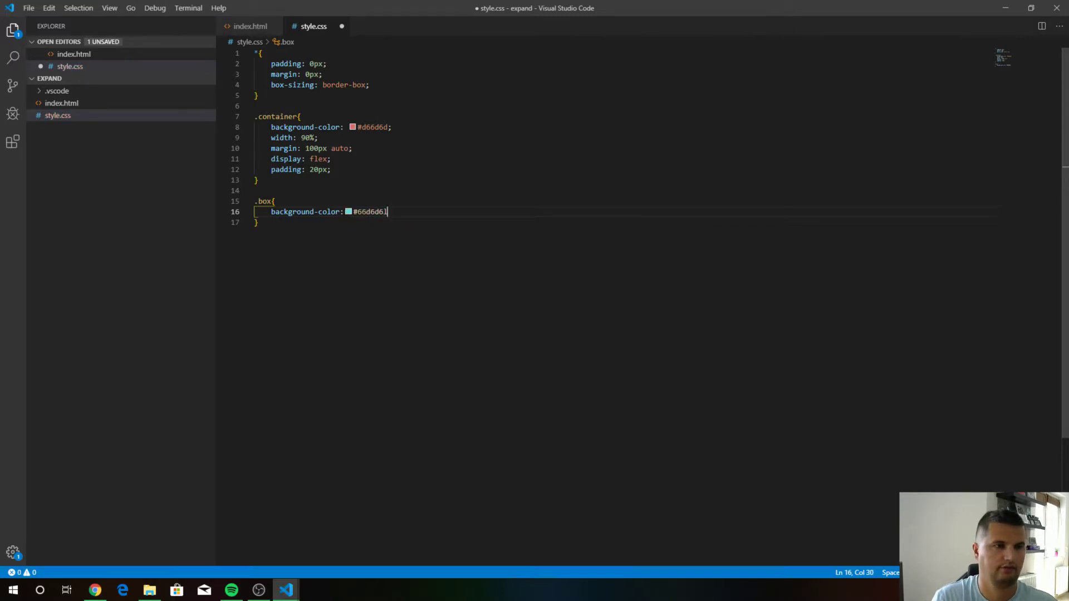
key(Return)
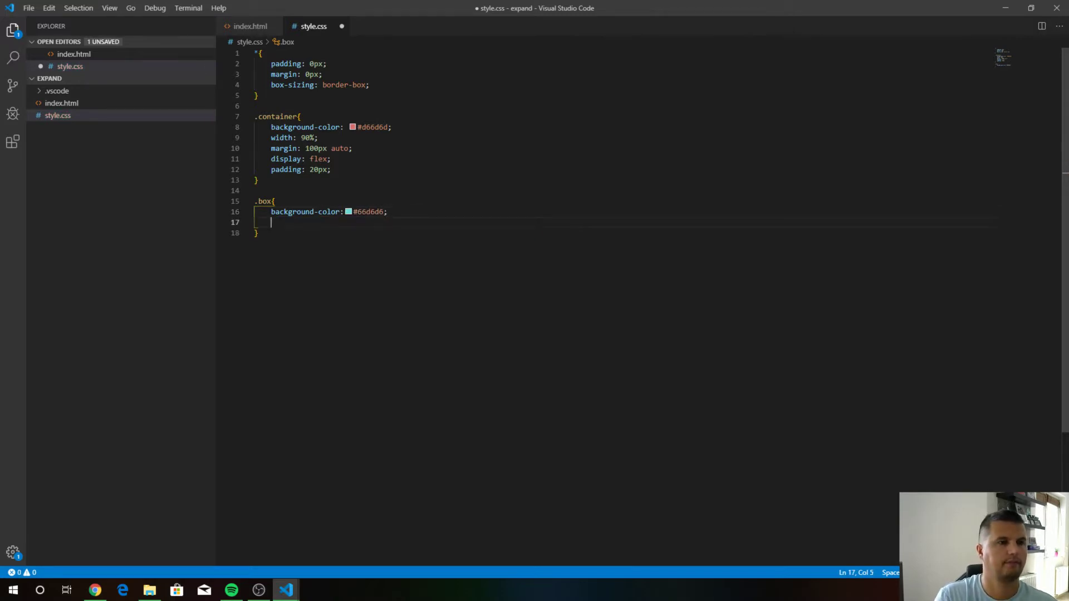
Step: Save all and preview the cyan boxes in Chrome before returning to the editor
click(25, 7)
click(55, 182)
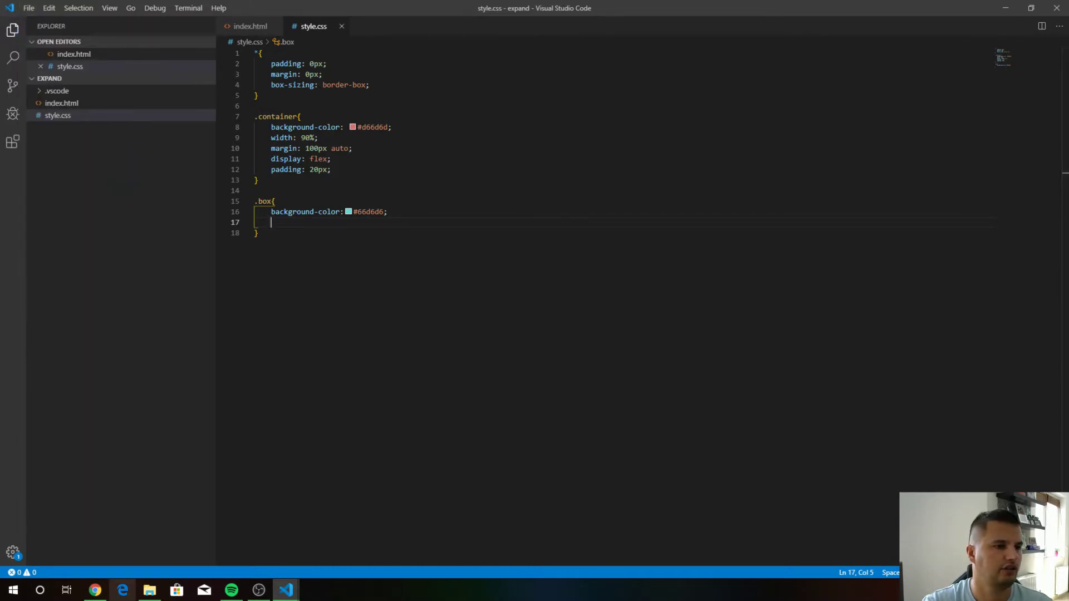
click(95, 590)
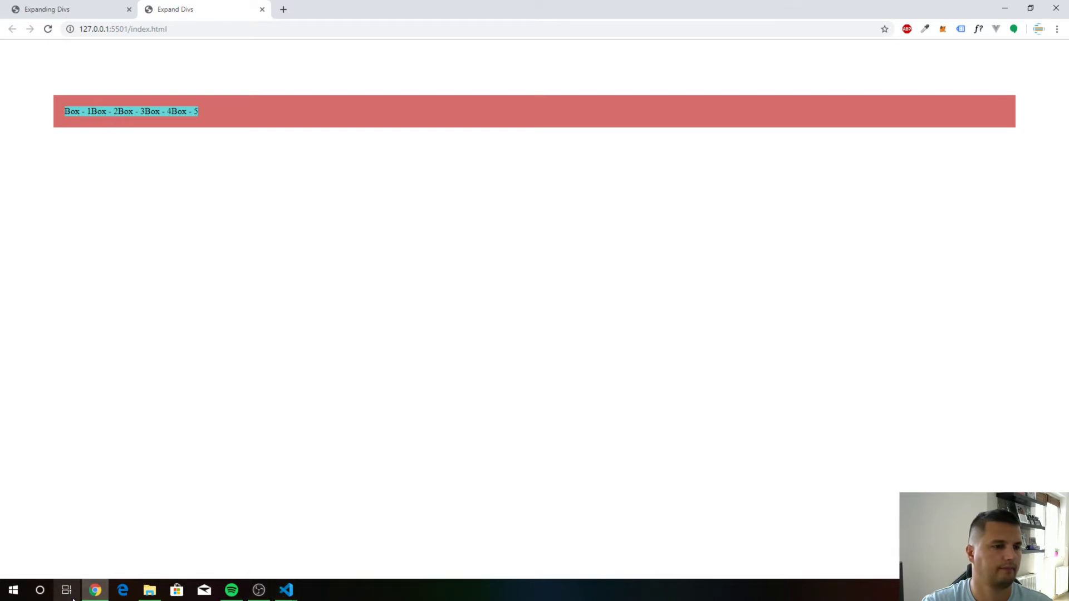
click(95, 590)
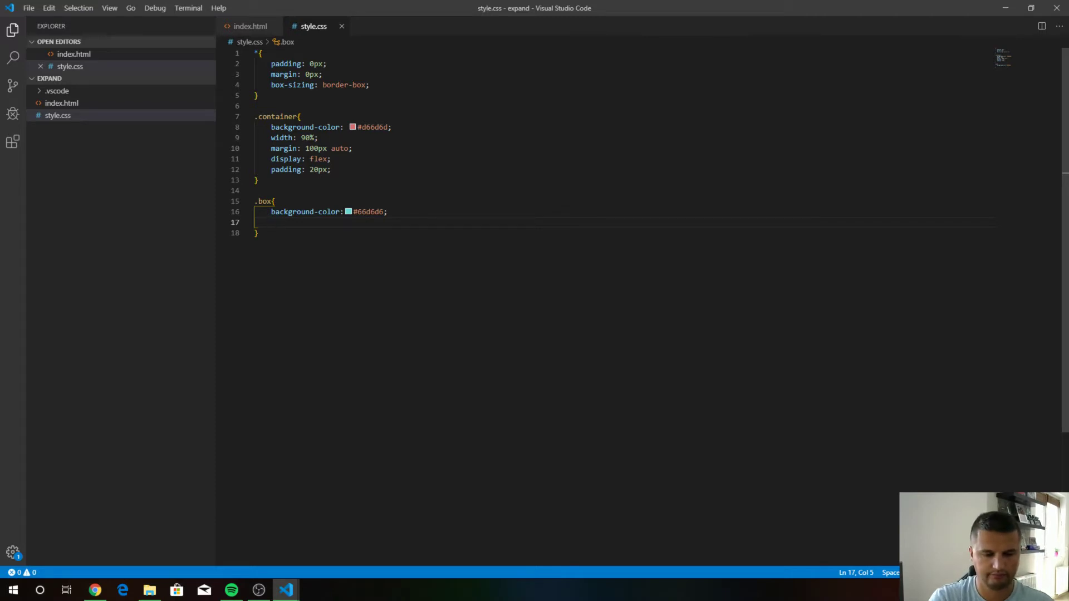
text(height)
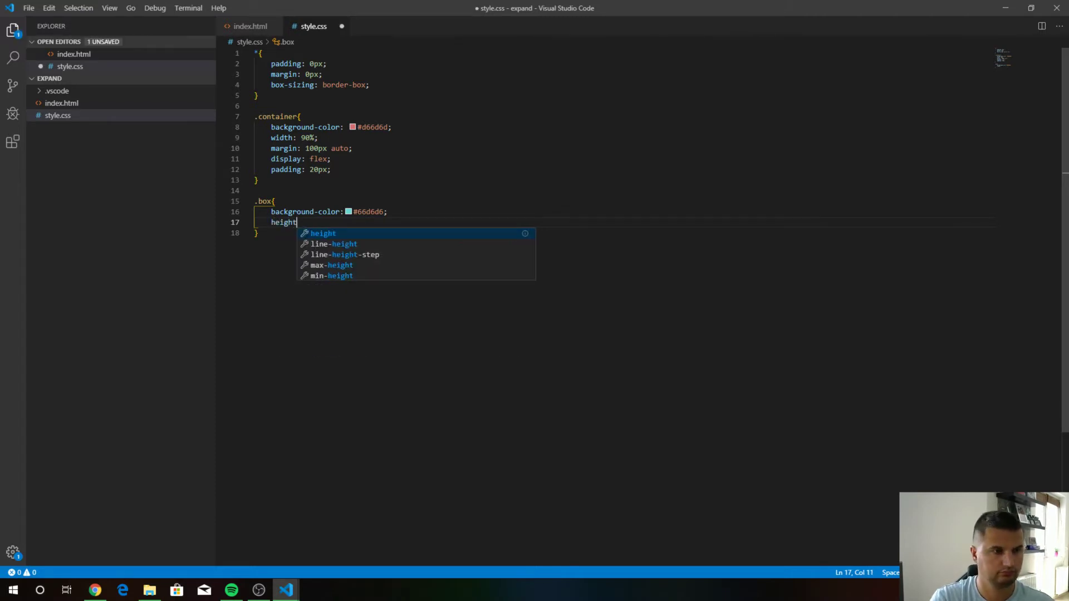
Step: Add height: 100px and padding: 25px to the .box rule
key(Return)
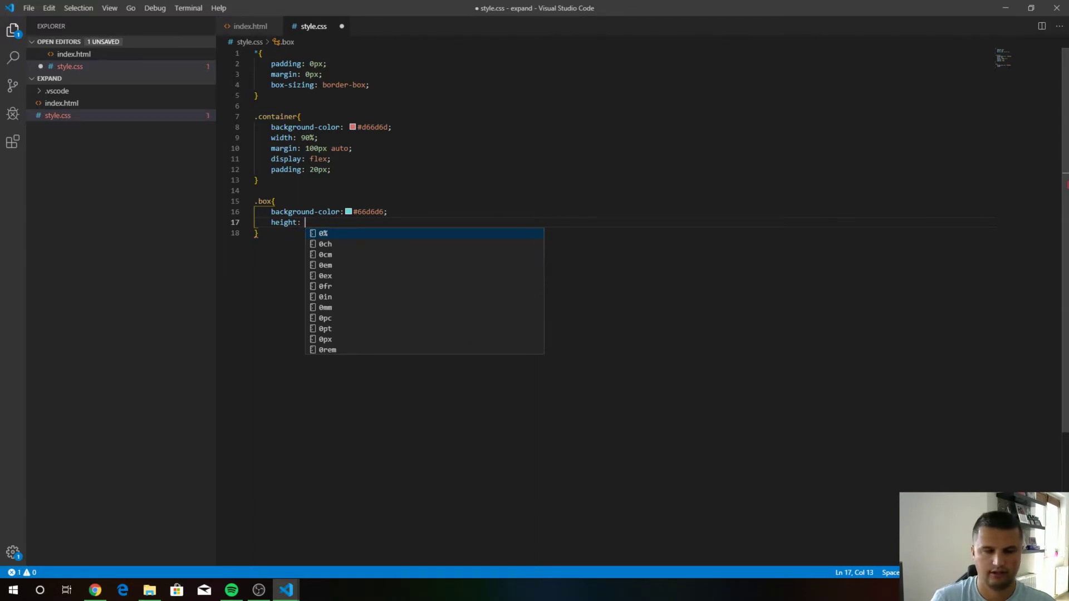
text(100)
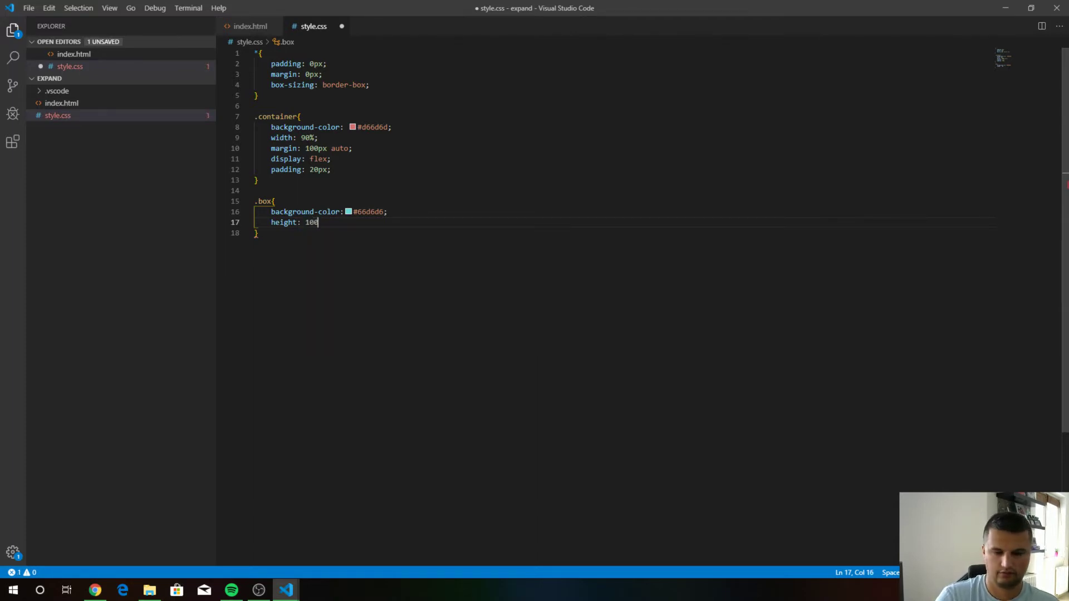
text(px;)
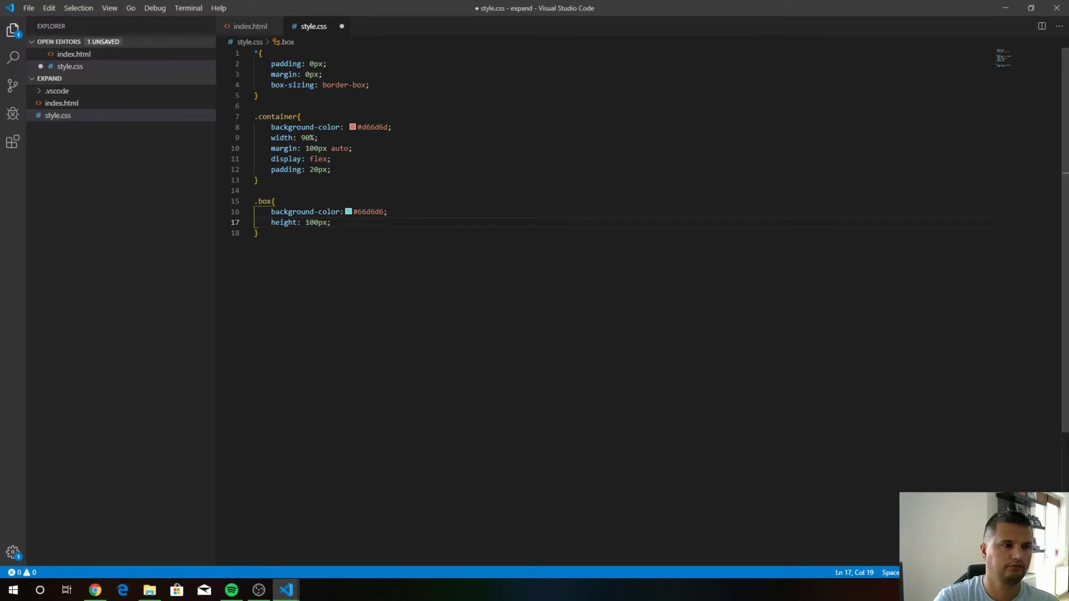
key(Return)
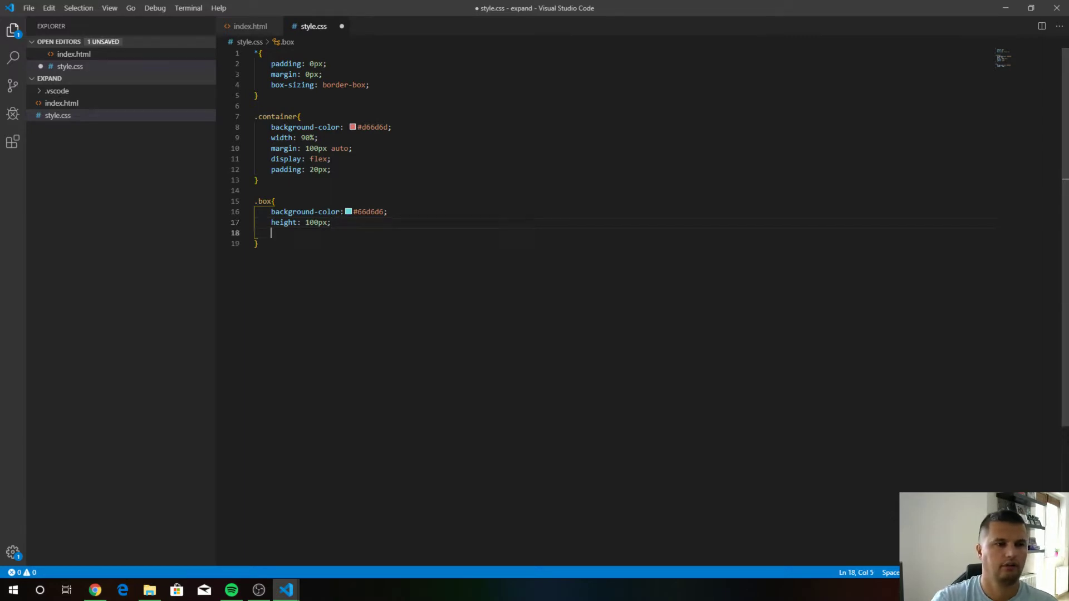
text(pa)
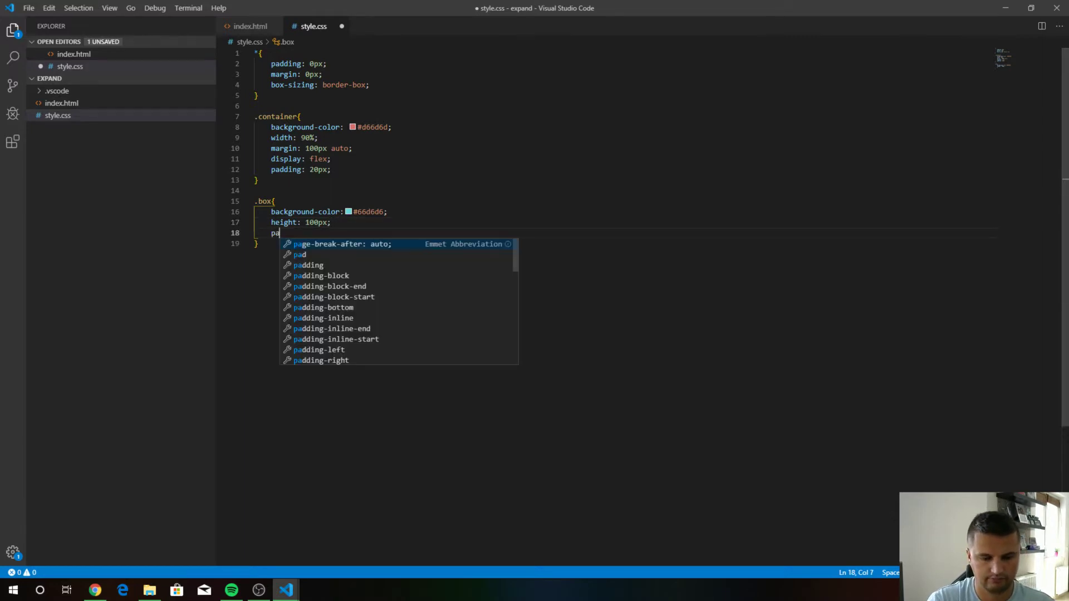
text(dding)
key(Return)
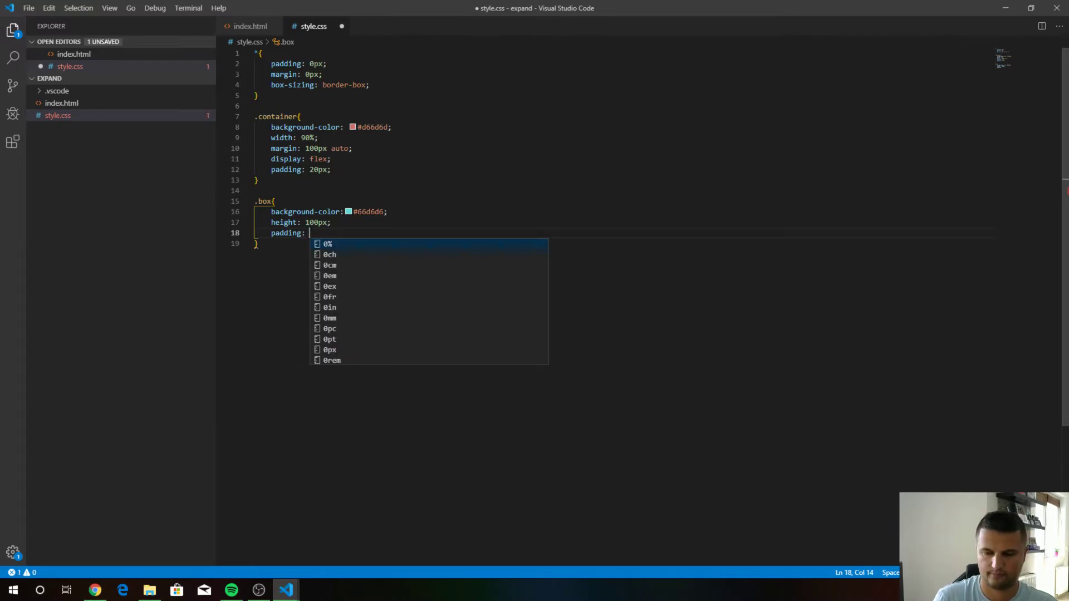
text(25p)
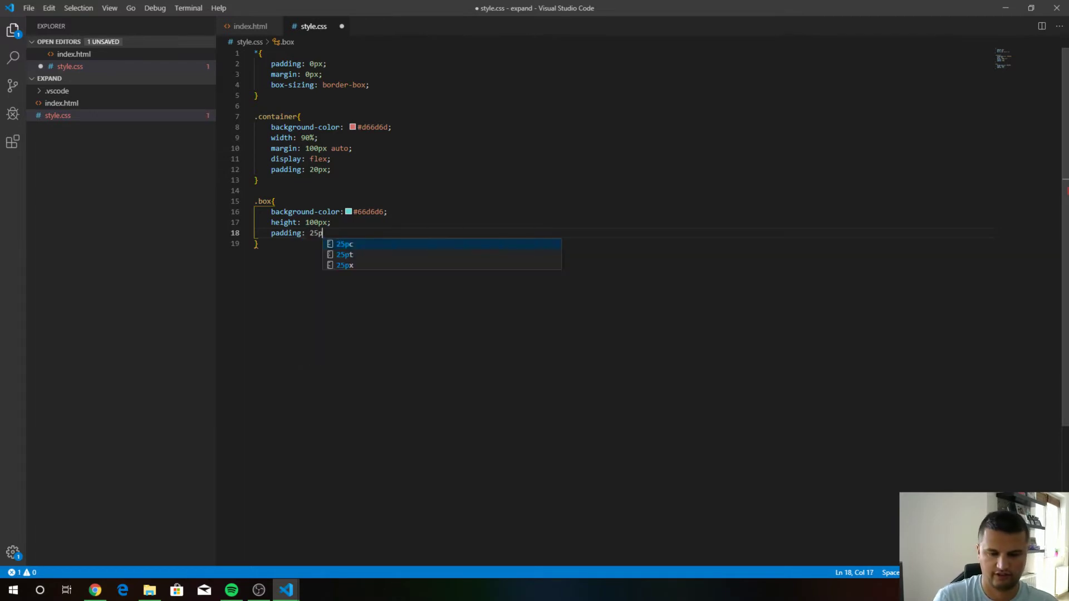
text(x;)
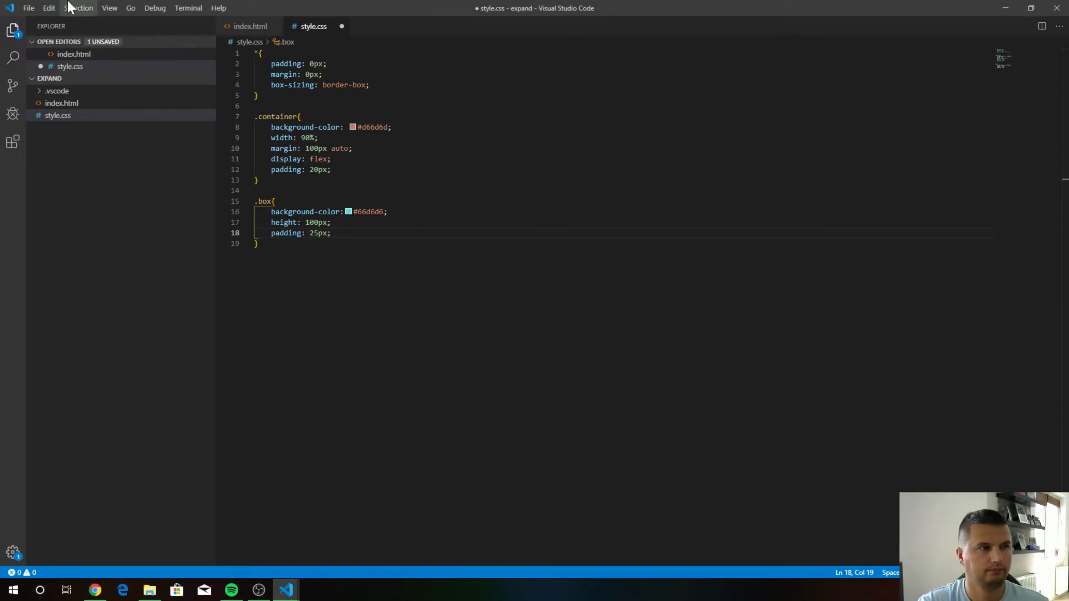
Step: Save all and check the taller, padded boxes in Chrome before returning
click(29, 8)
click(59, 182)
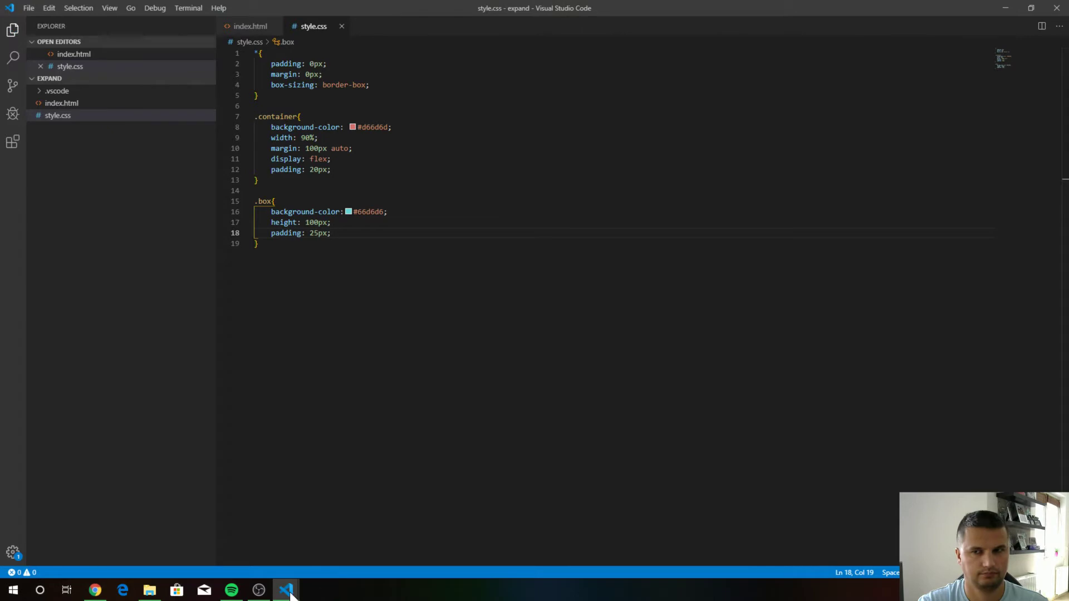
click(94, 591)
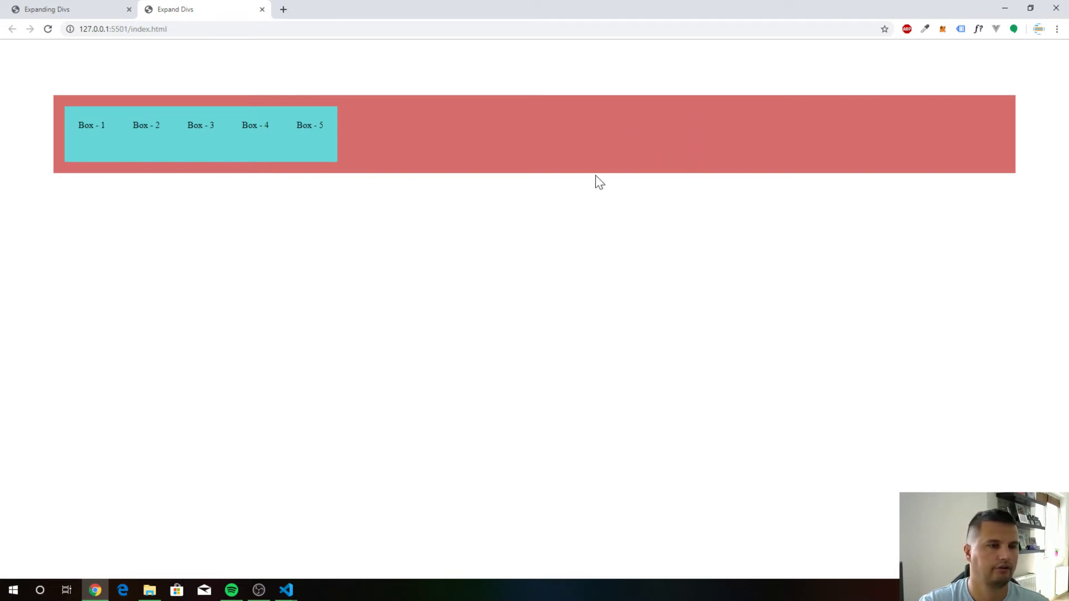
click(95, 590)
Step: Add border: #d66d6d solid 3px to the .box rule
key(Return)
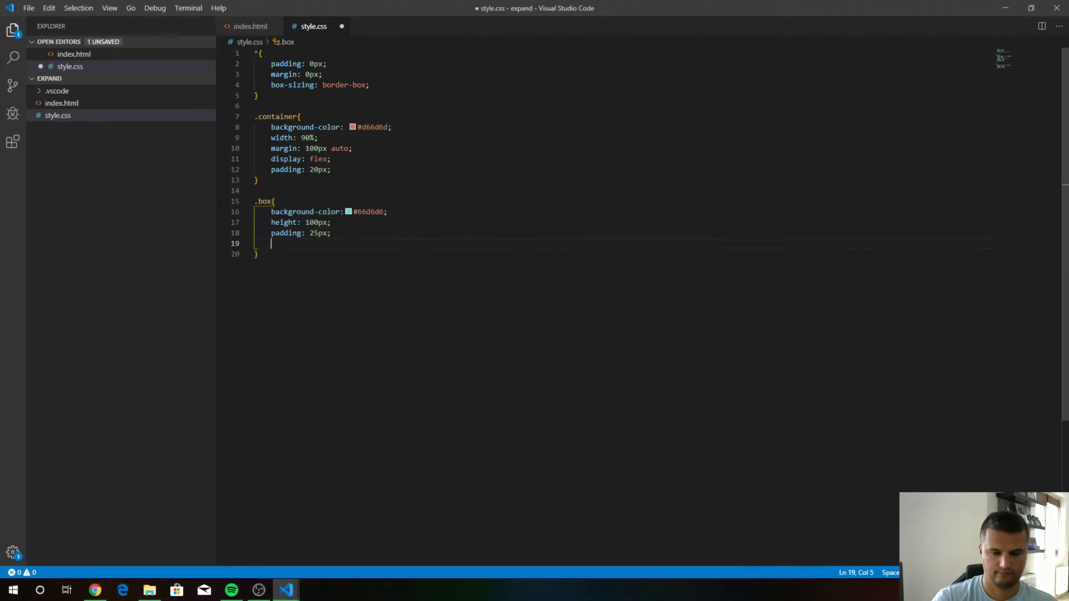
text(border)
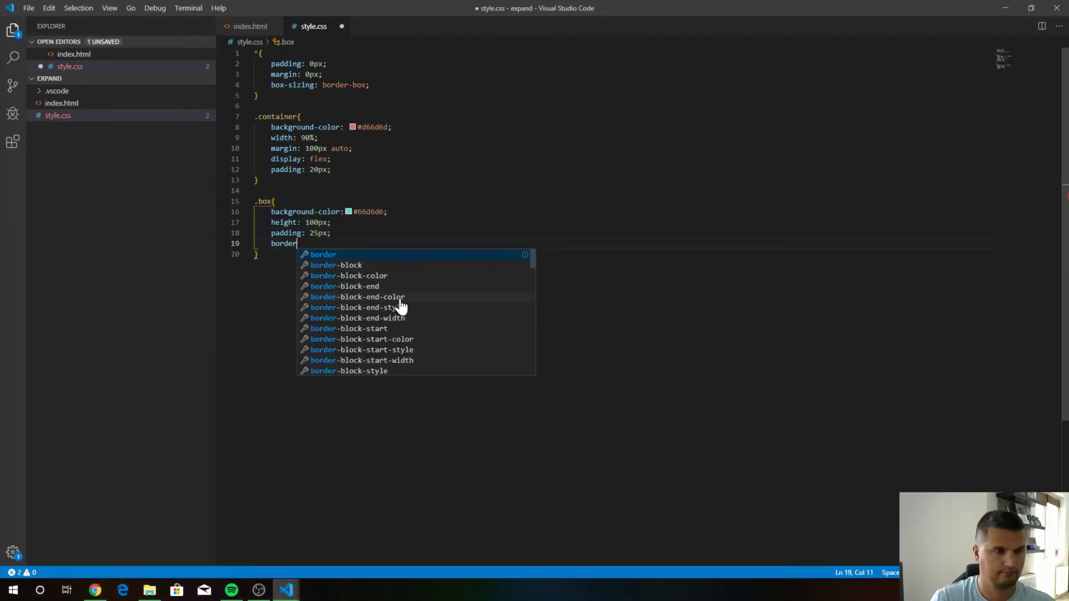
key(Return)
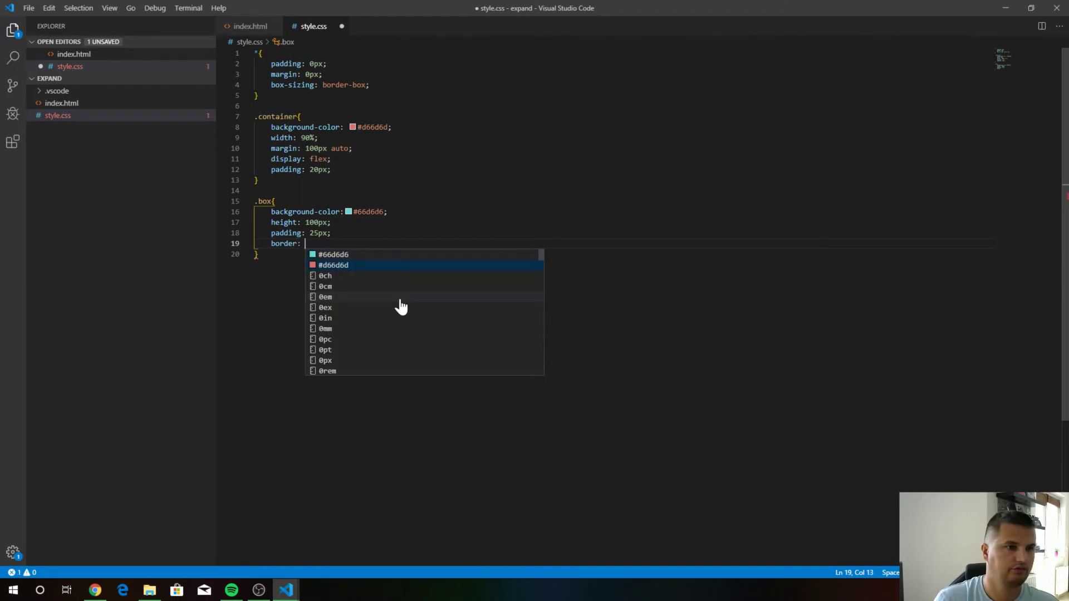
text(#d66d6d)
key(Return)
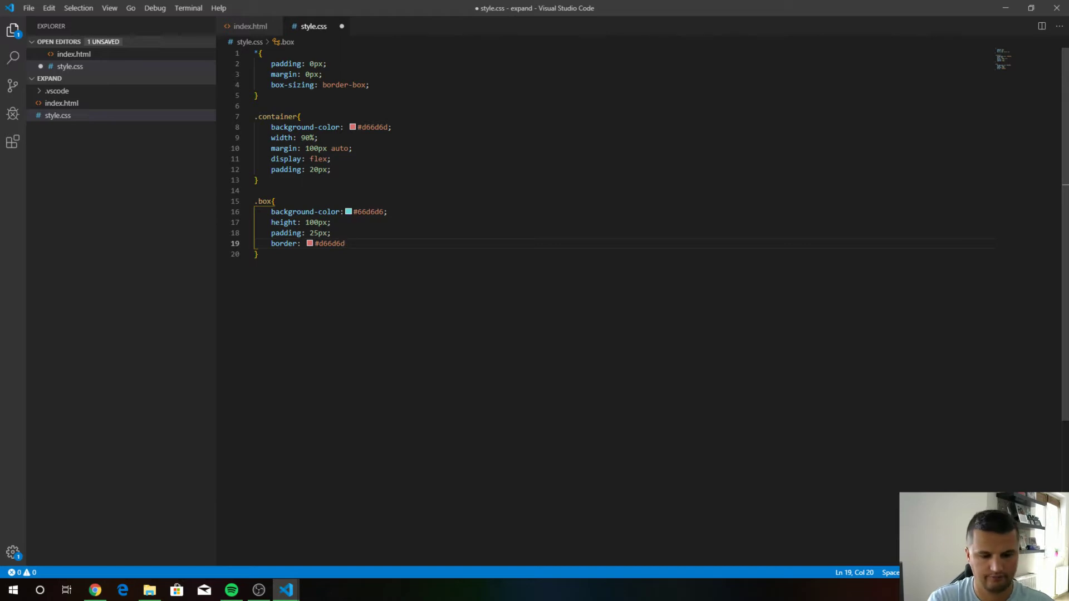
text( so)
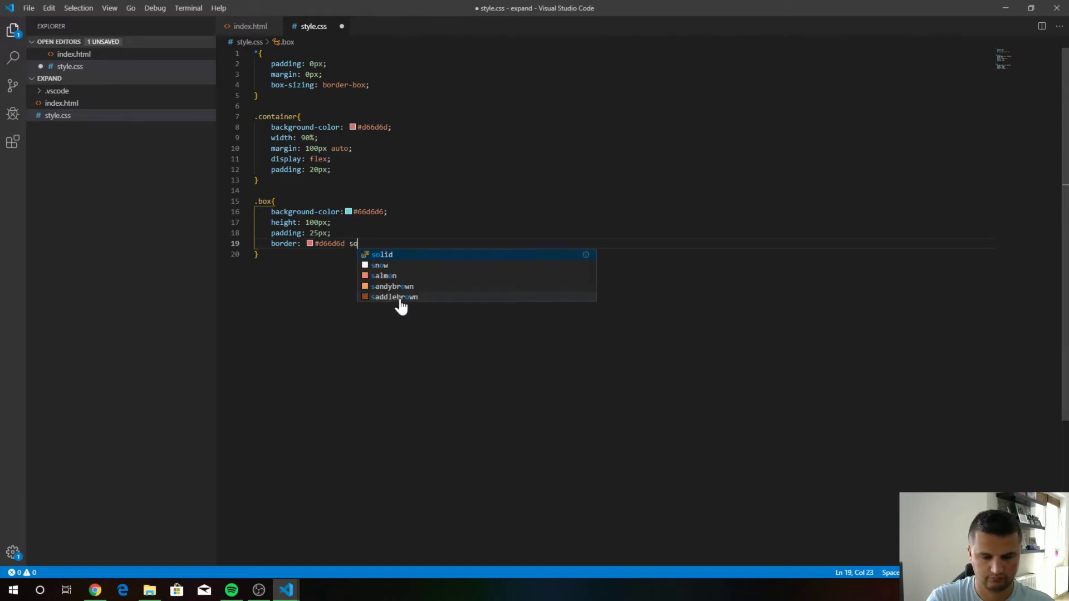
text(lid 3)
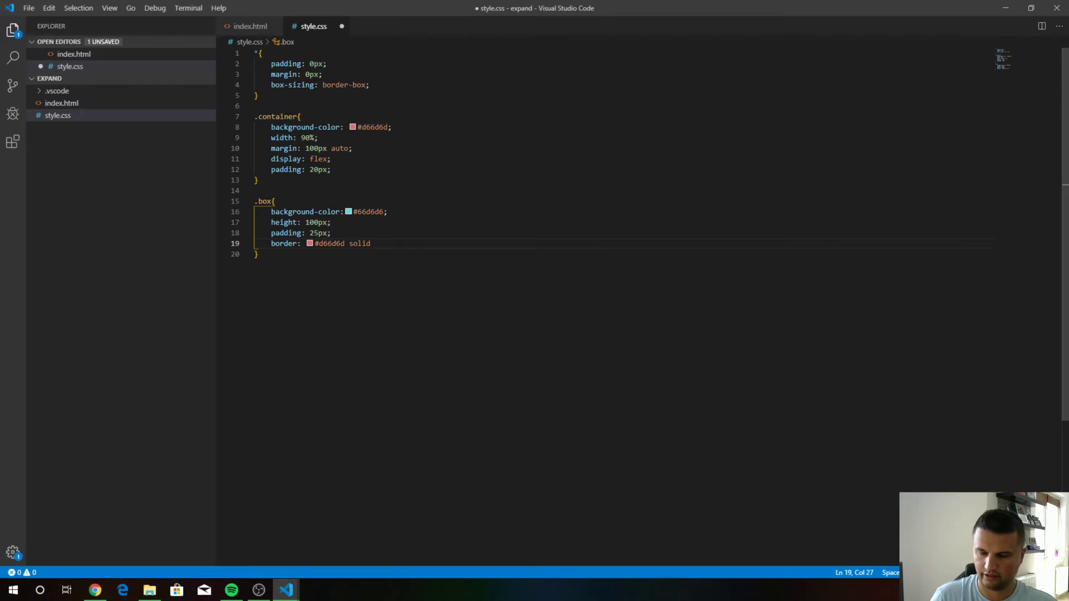
text(px;)
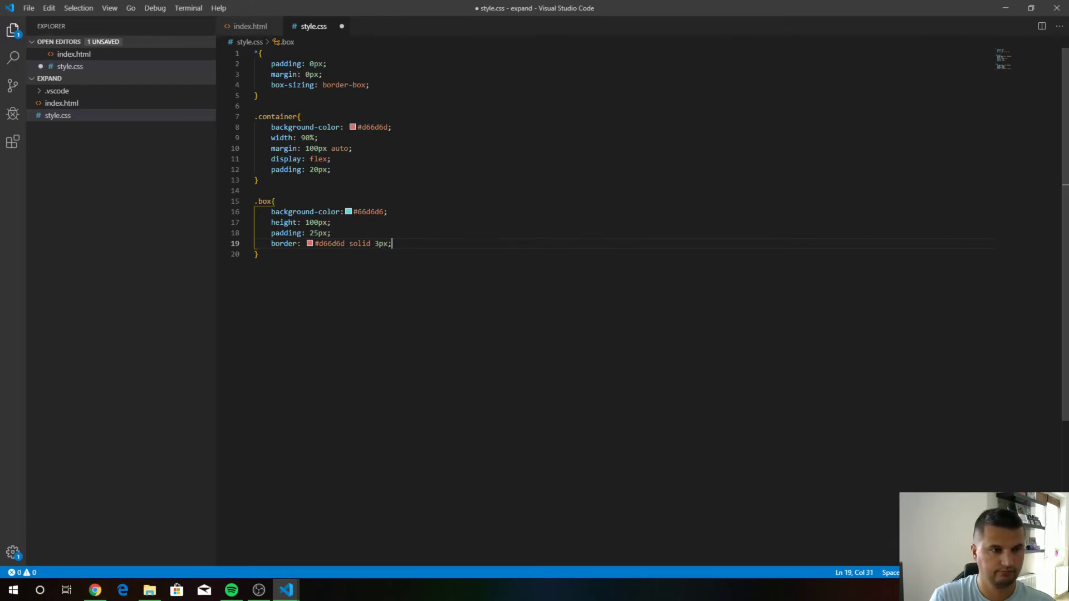
Step: Save all and check the separately framed cyan boxes in Chrome, then return
click(29, 7)
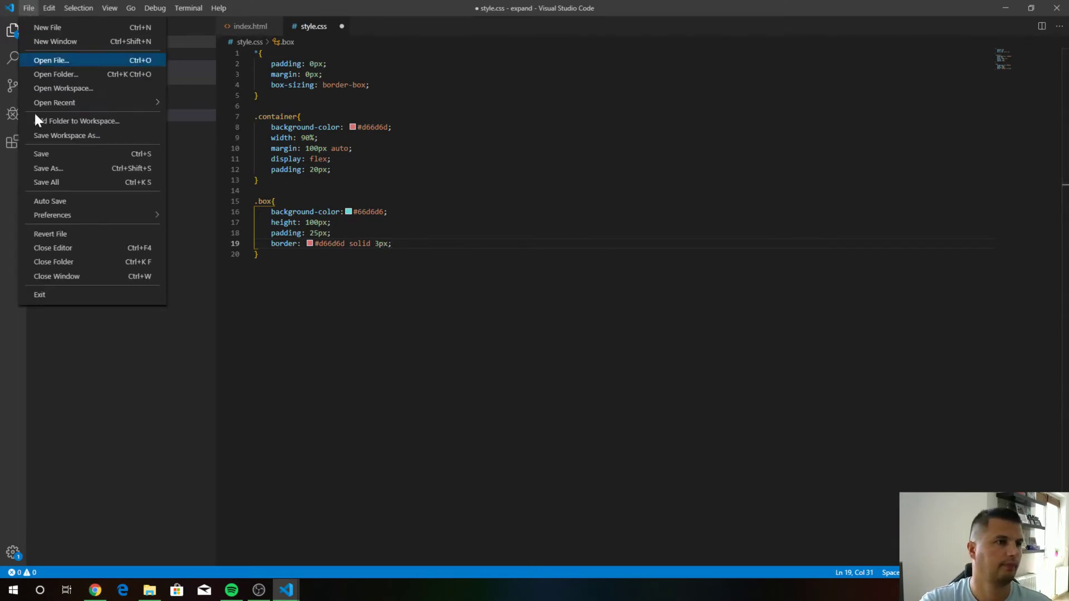
click(46, 183)
click(94, 590)
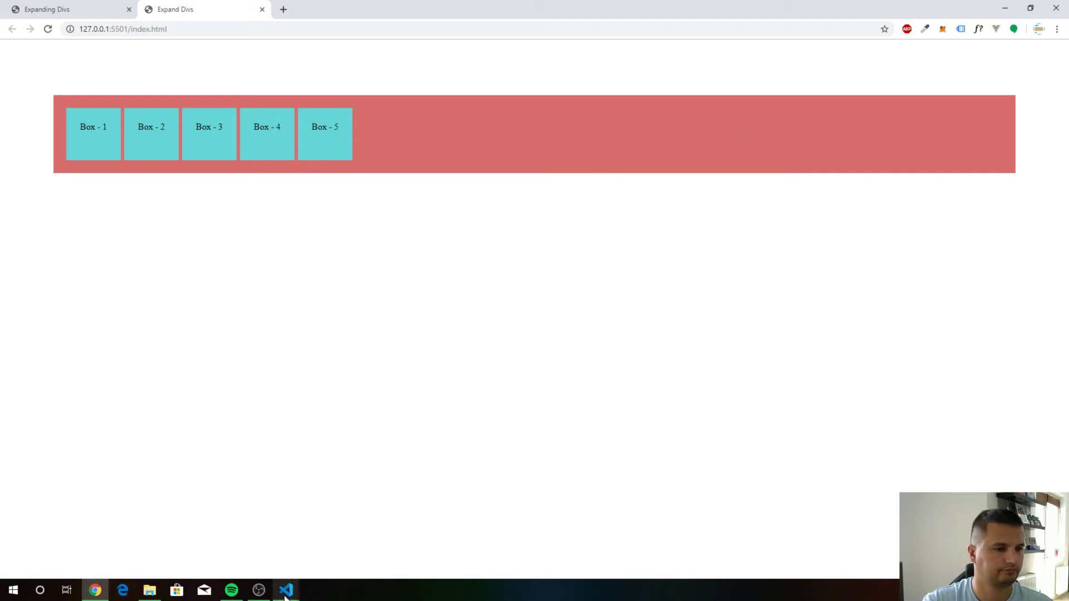
click(95, 591)
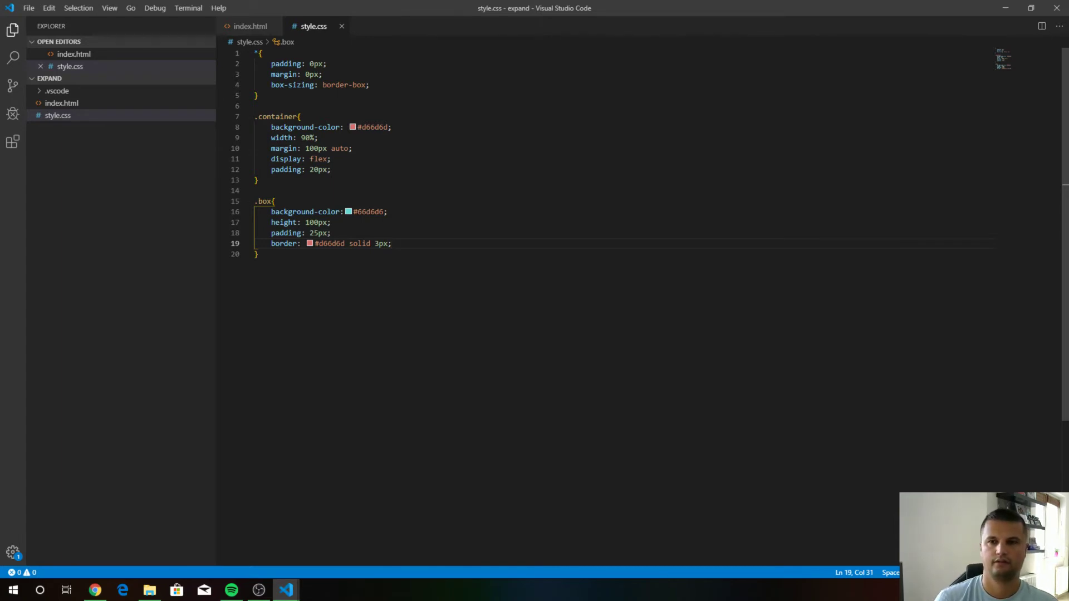
Step: Add flex: 1 to the .box rule after a quick look at the page
key(Return)
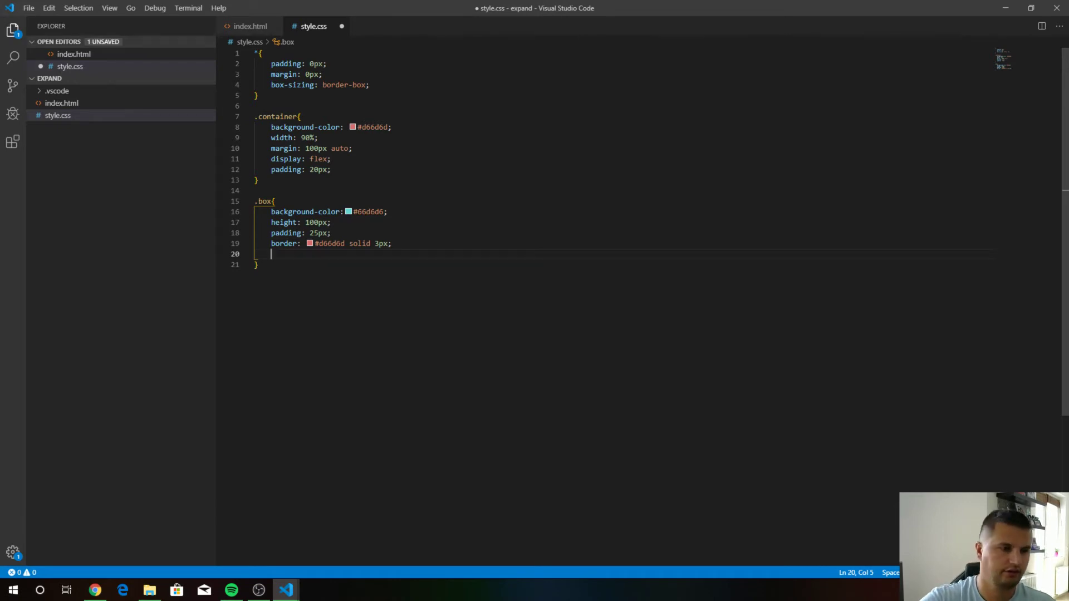
click(95, 590)
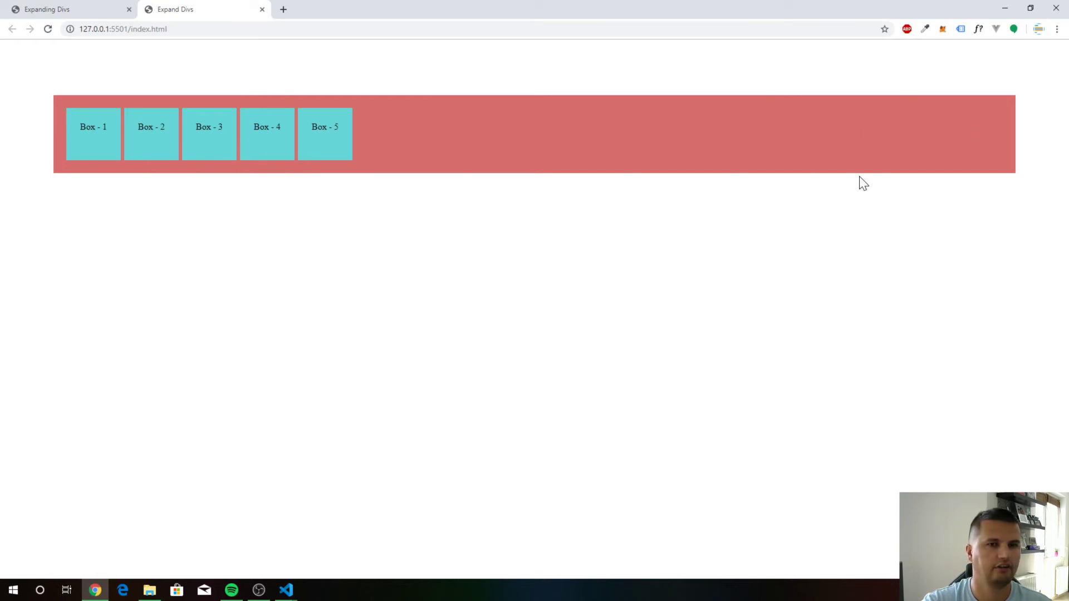
click(95, 590)
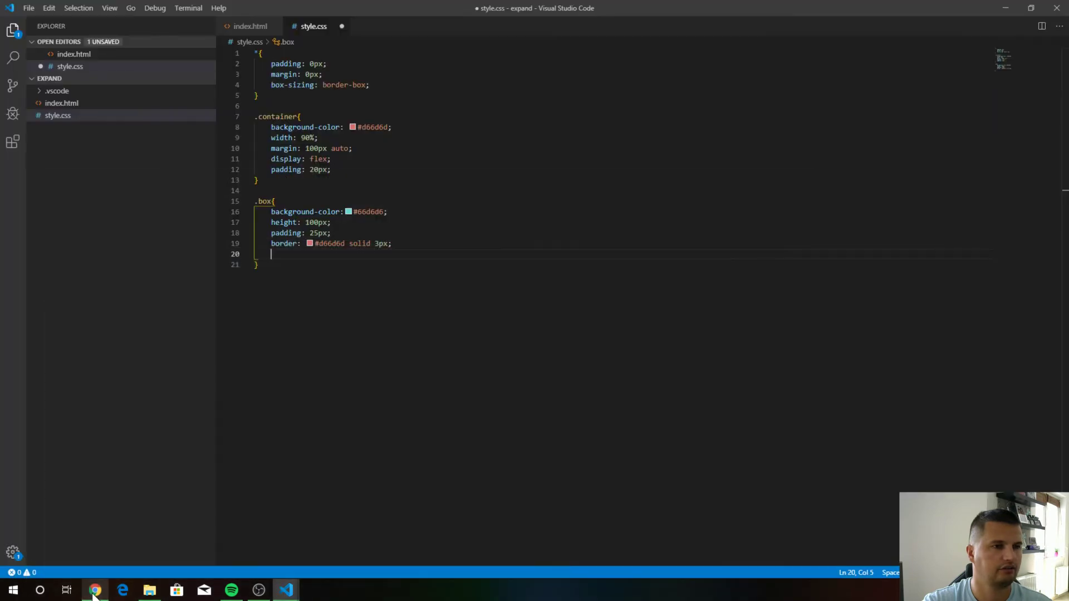
text(fl)
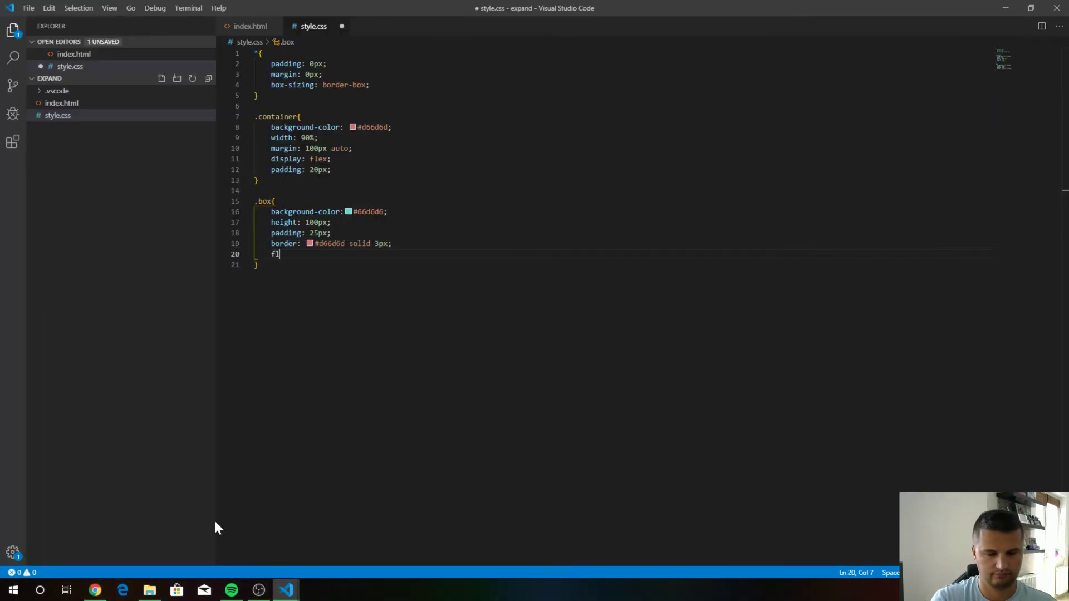
text(ex)
key(Escape)
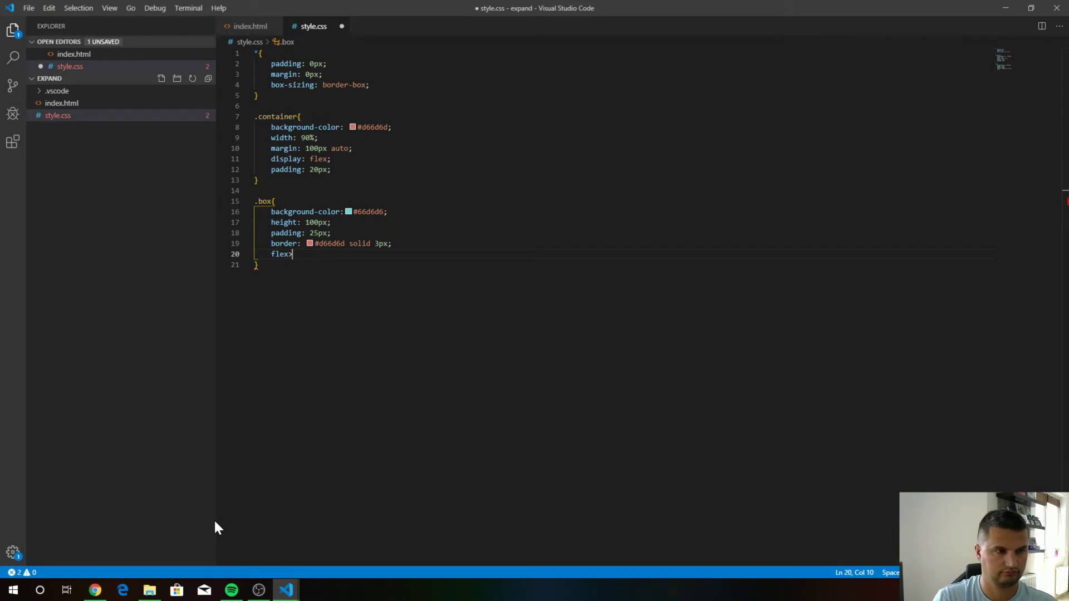
text(: 1)
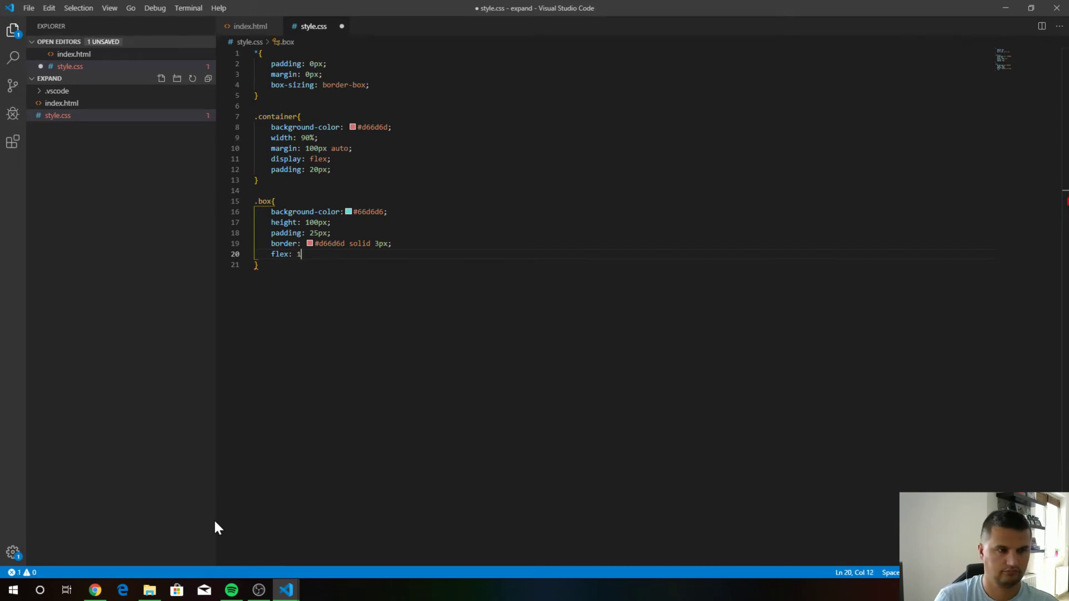
text(;)
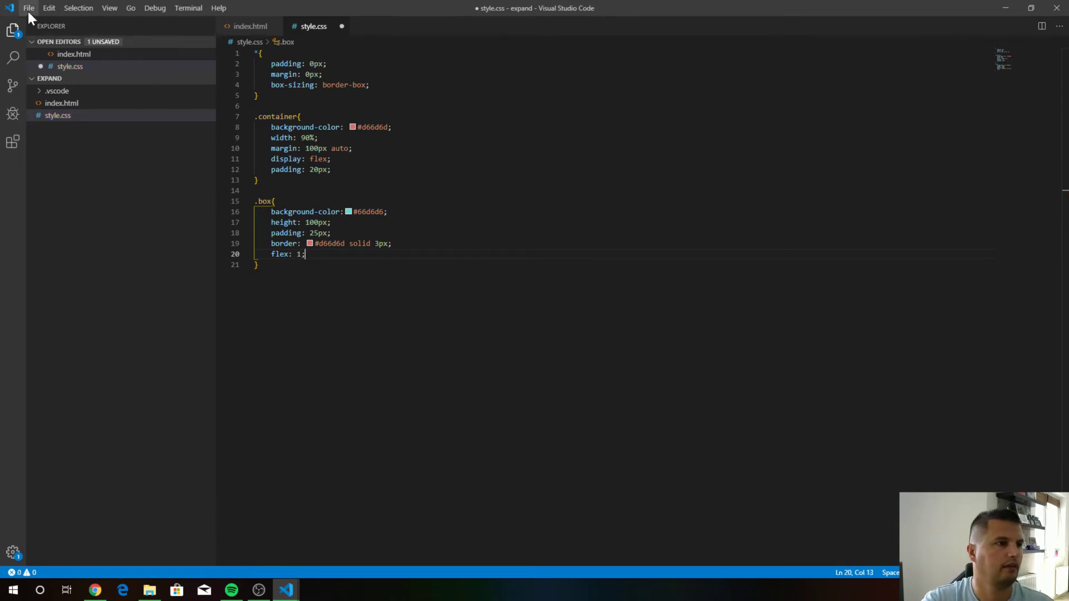
Step: Save all and view the five equal-width boxes in Chrome
click(28, 9)
click(67, 180)
click(95, 590)
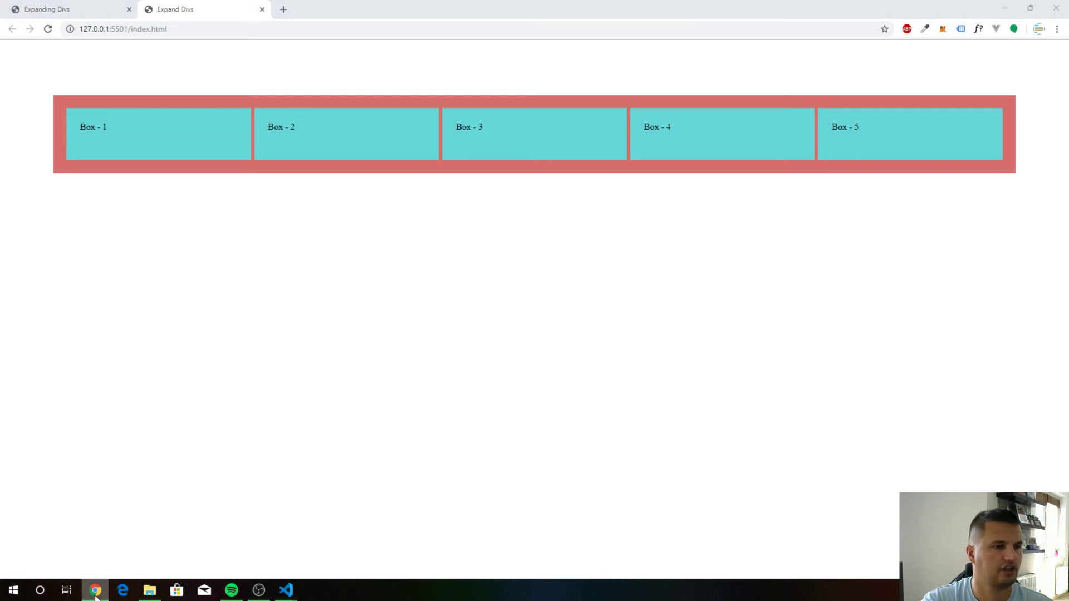
Step: Change the .box height value to 500px in style.css
key(alt+Tab)
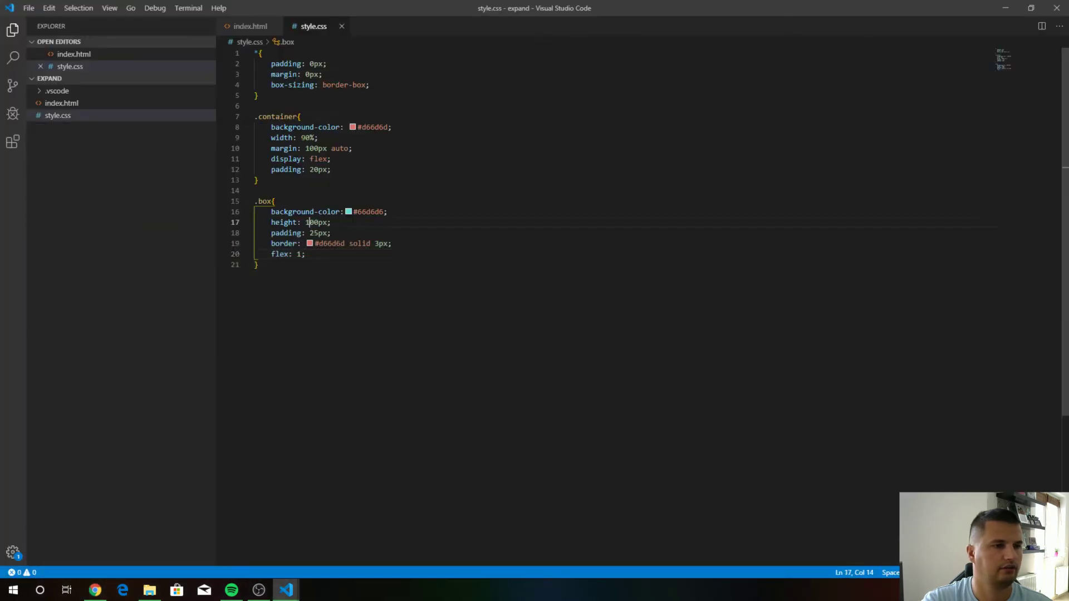
click(308, 223)
key(BackSpace)
text(5)
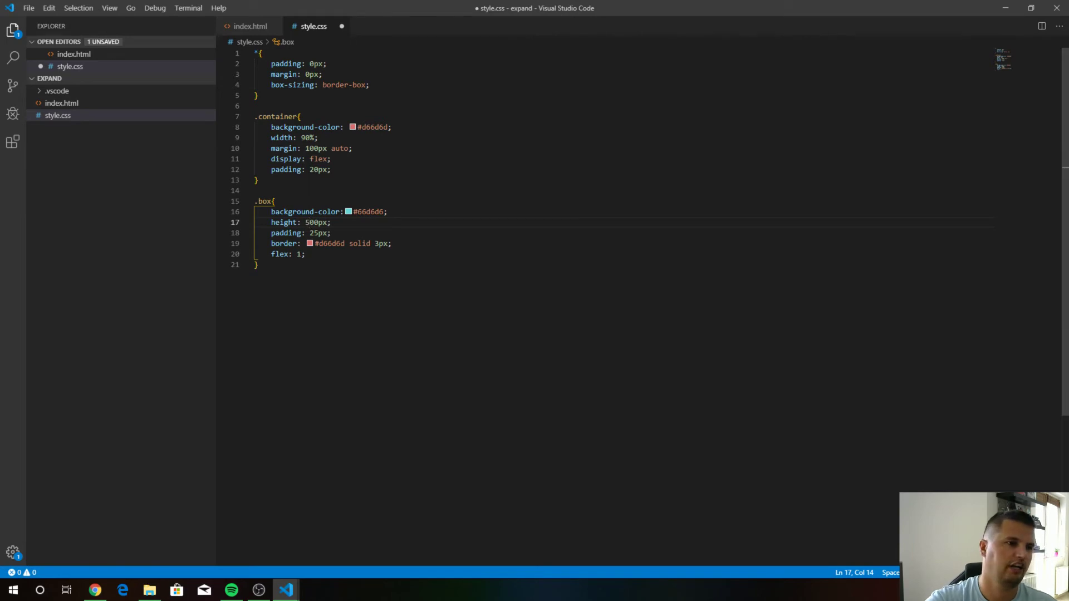
Step: Save all and check the 500px-tall boxes in Chrome before returning
click(27, 9)
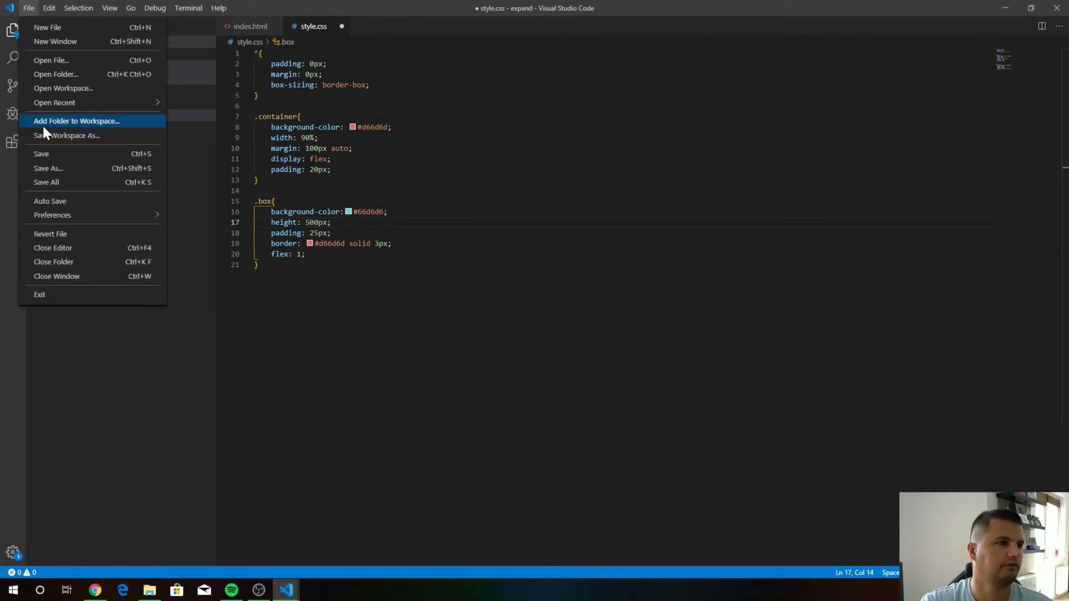
click(47, 182)
click(96, 590)
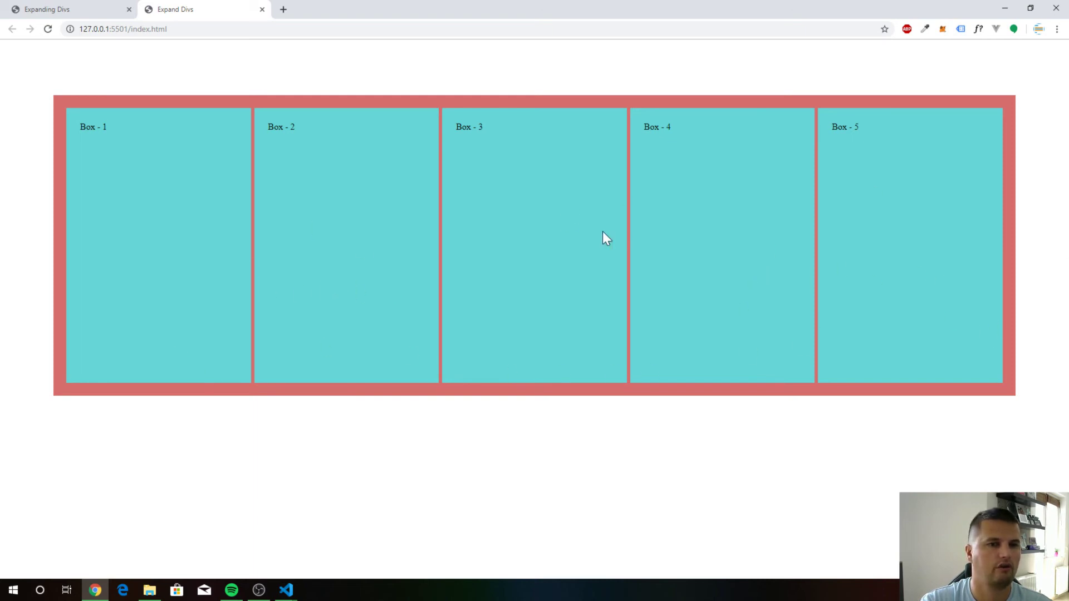
click(97, 591)
key(ctrl+End)
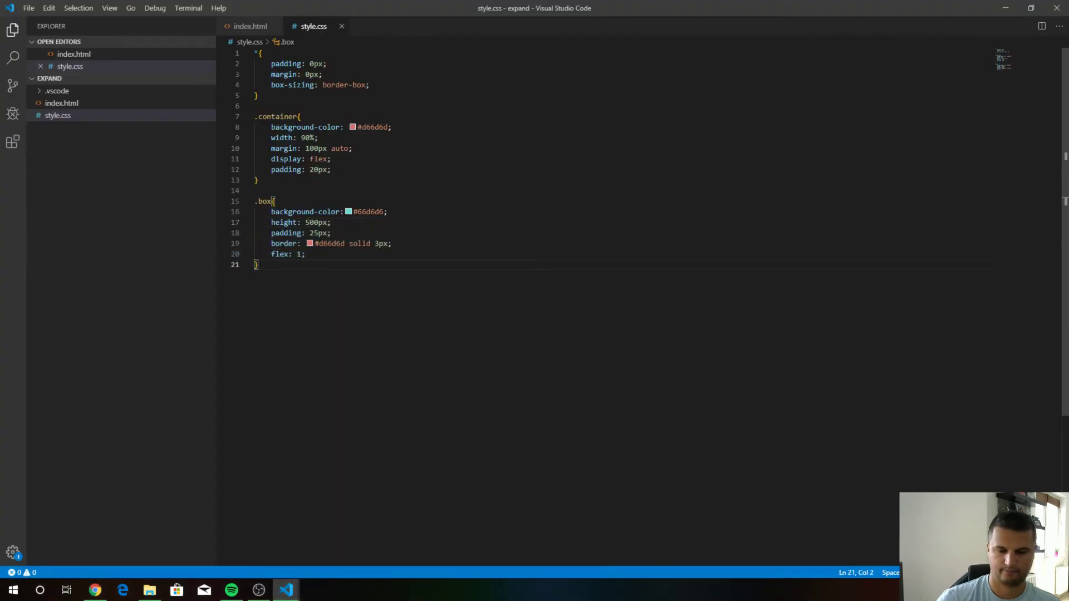
Step: Add an empty .box:hover rule, then give the .box rule transition: 1s
key(Return)
key(Return)
text(.box)
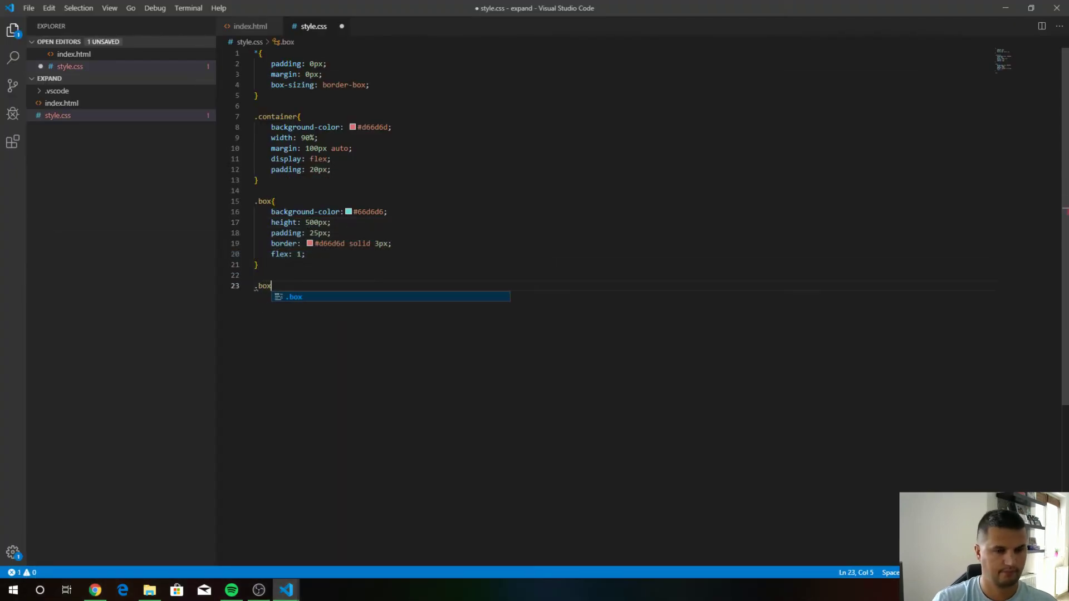
text(:)
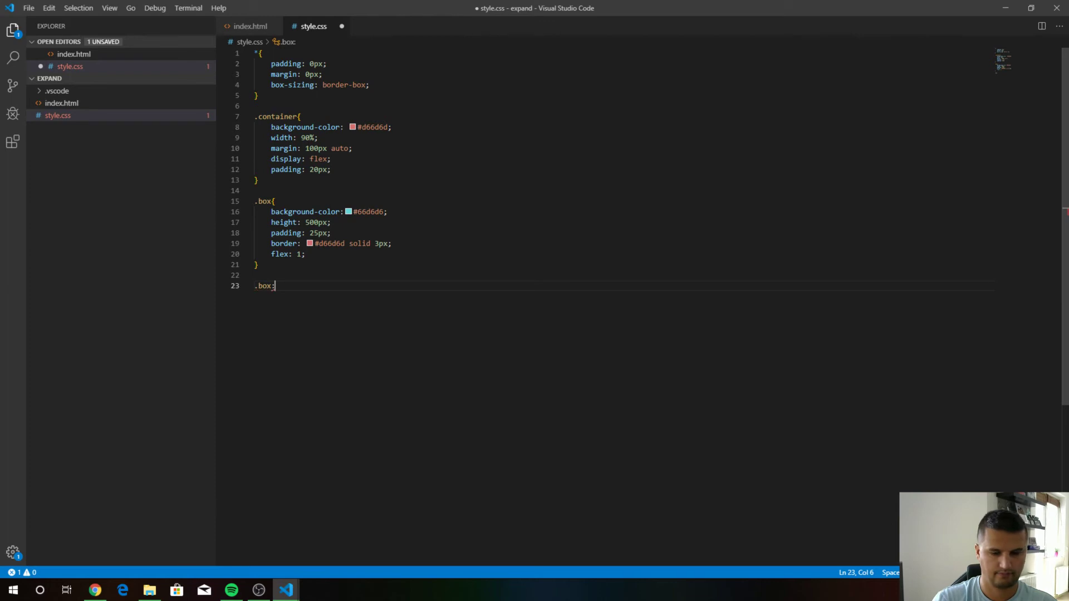
text(hover)
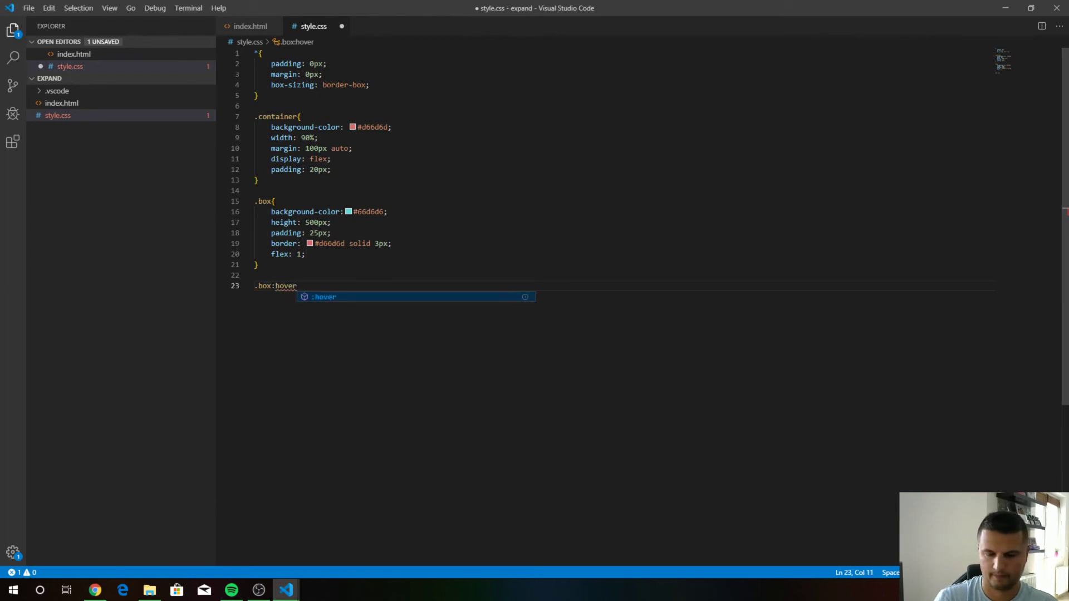
text({)
key(Return)
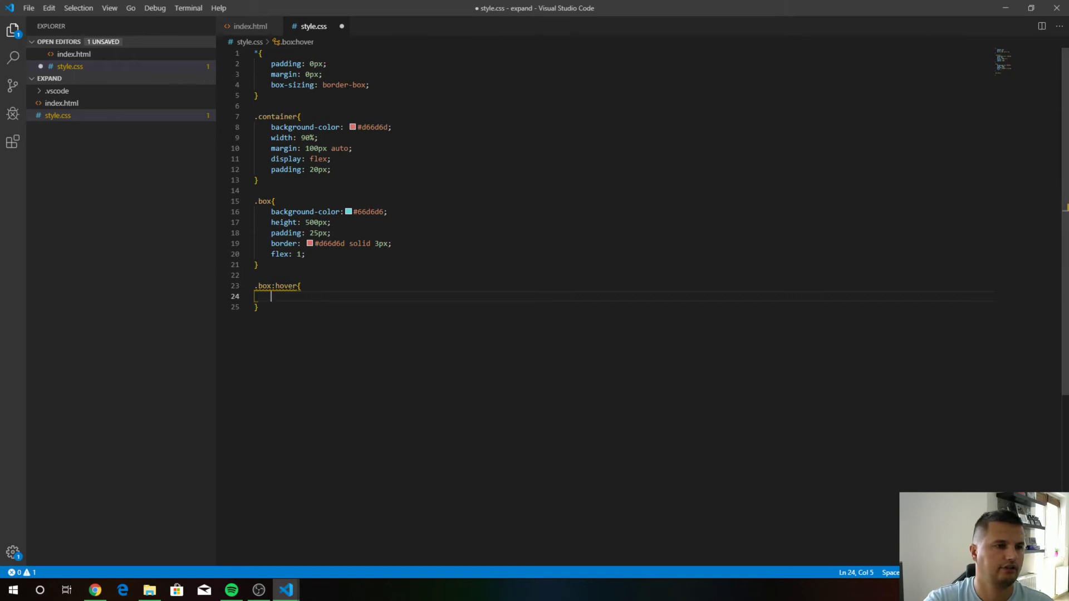
key(Up)
key(Up)
key(Up)
key(End)
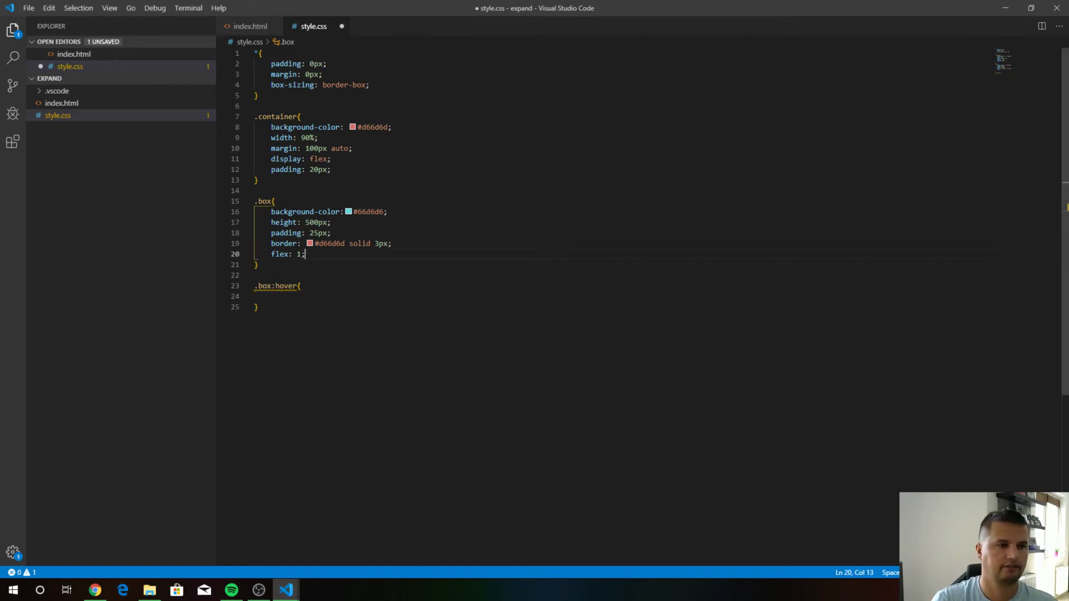
key(Return)
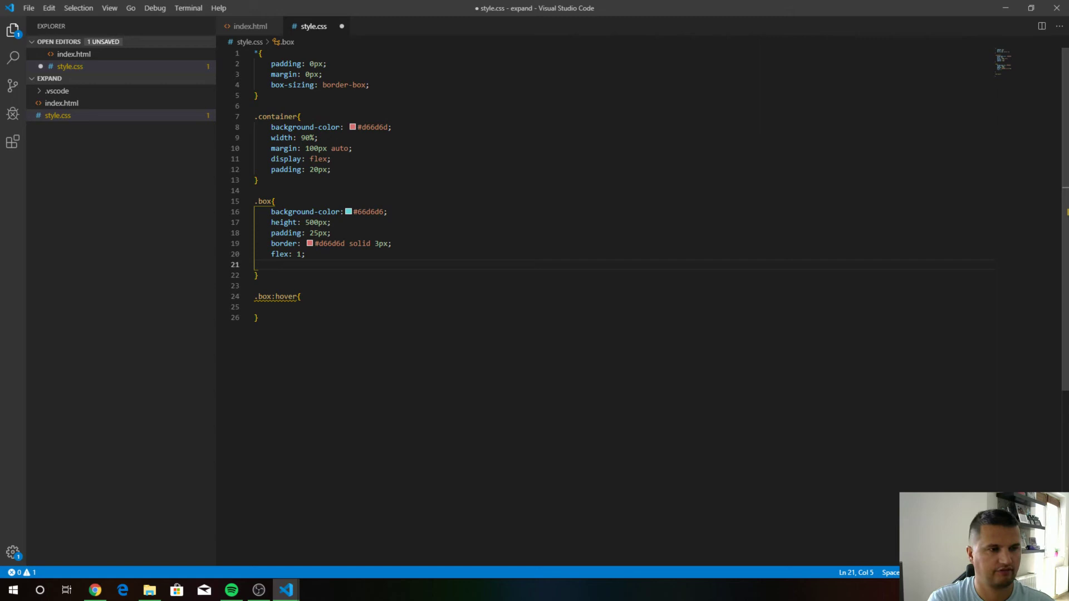
text(tran)
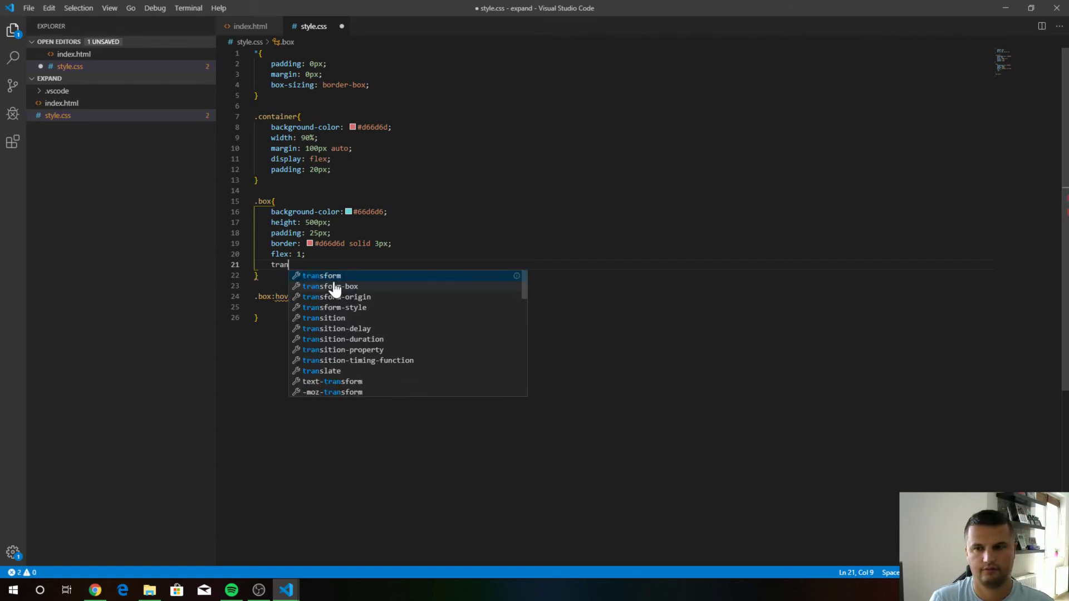
key(BackSpace)
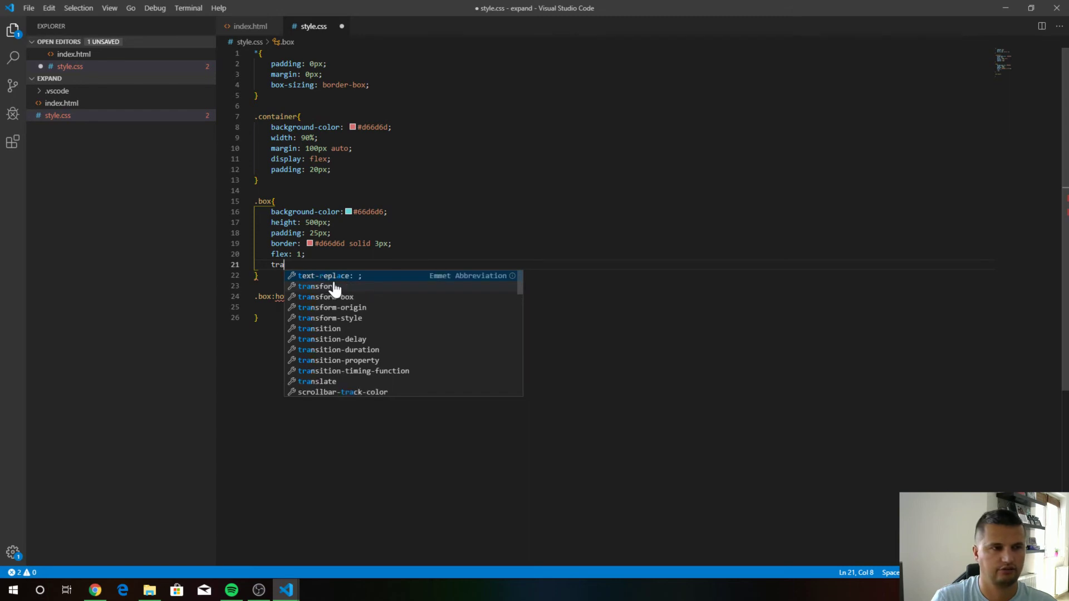
text(n)
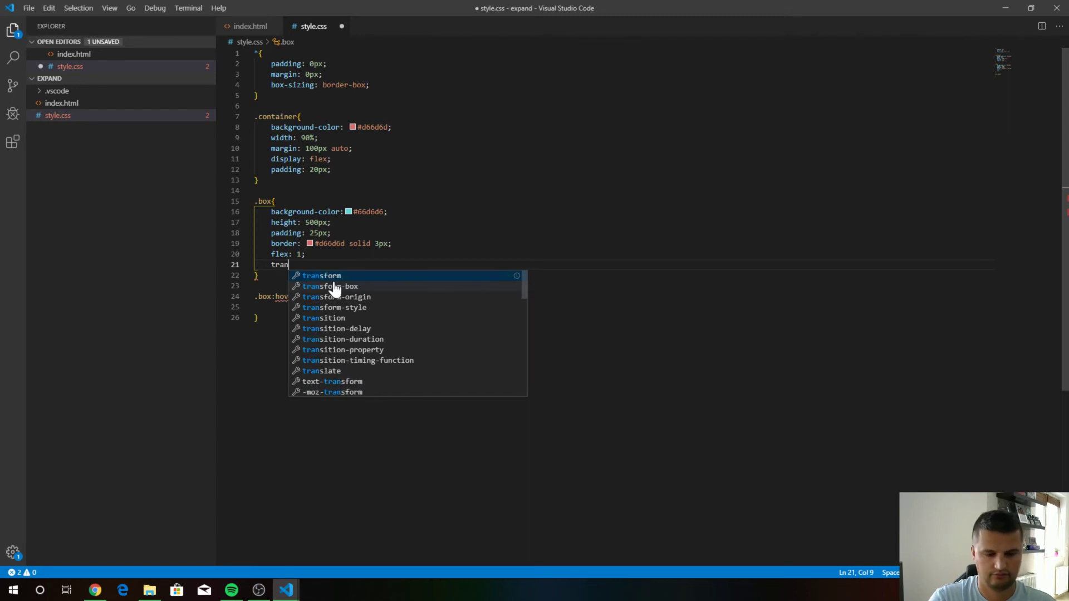
text(sit)
key(Return)
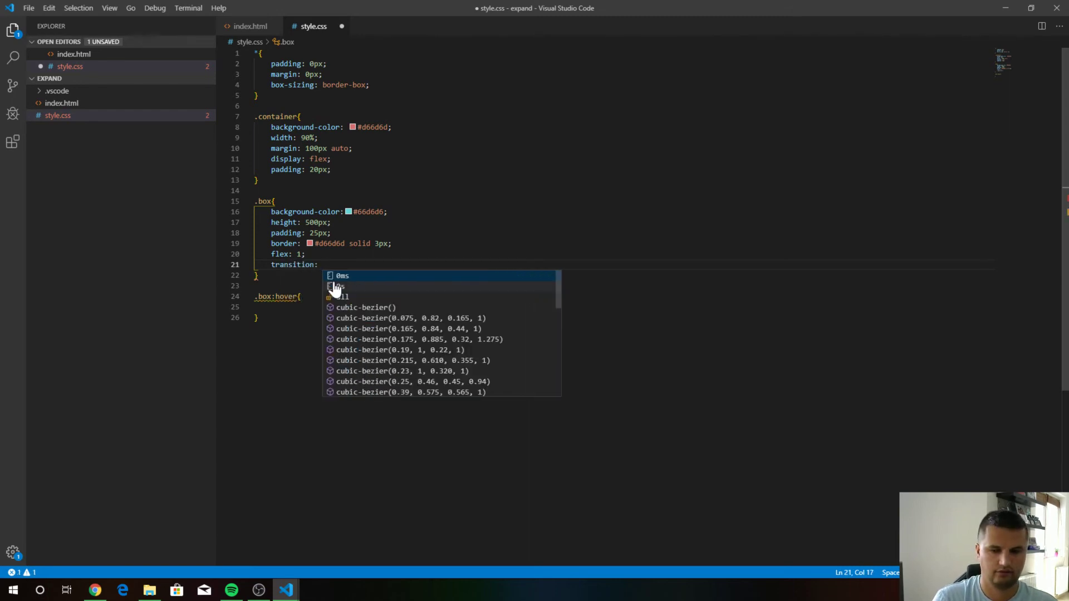
text(1s;)
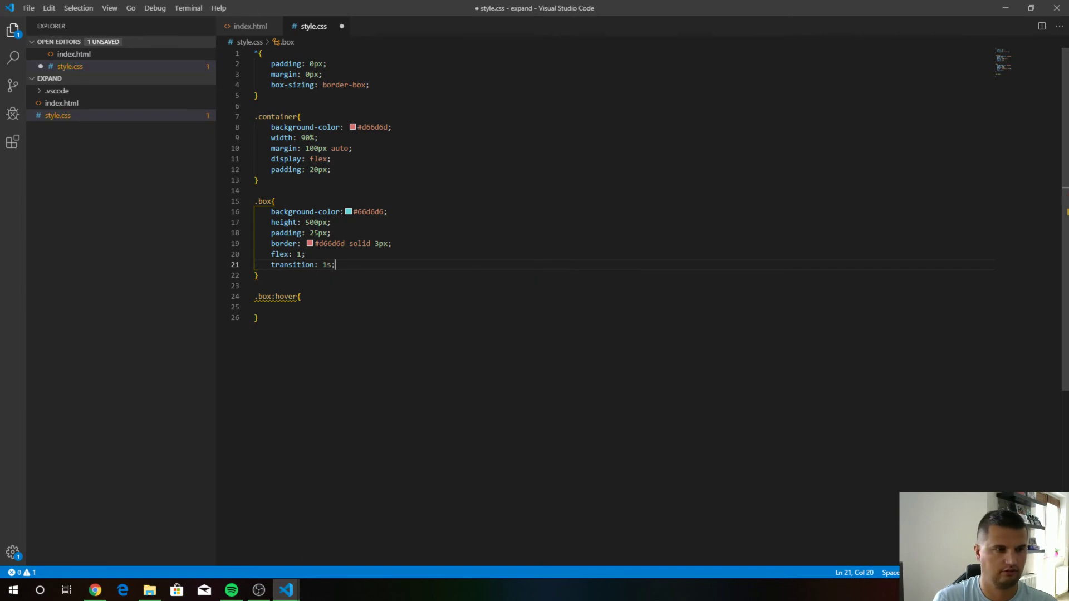
key(Down)
key(Down)
key(Down)
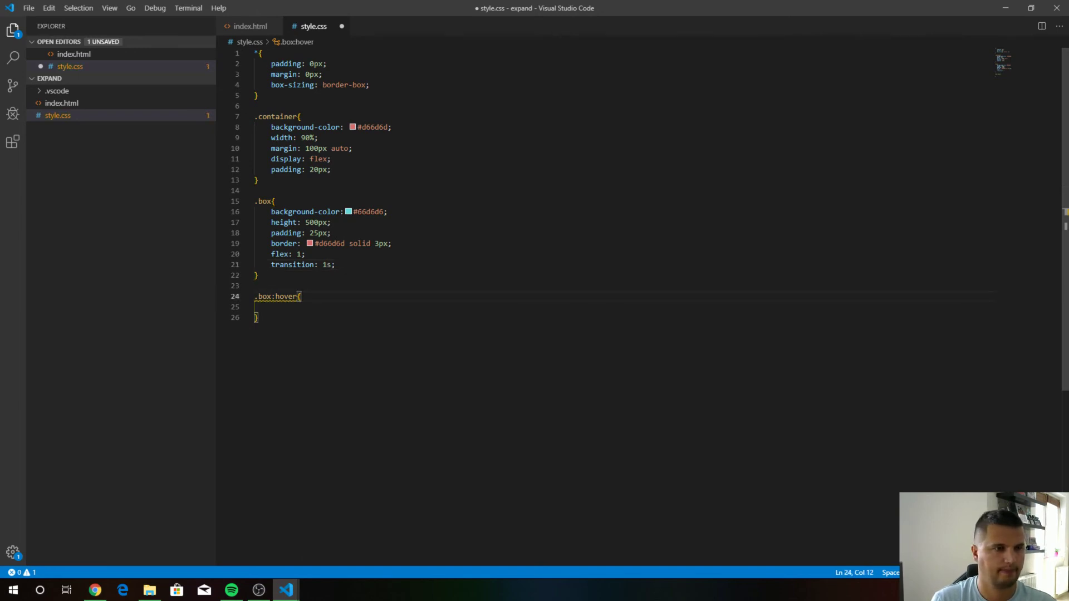
key(Down)
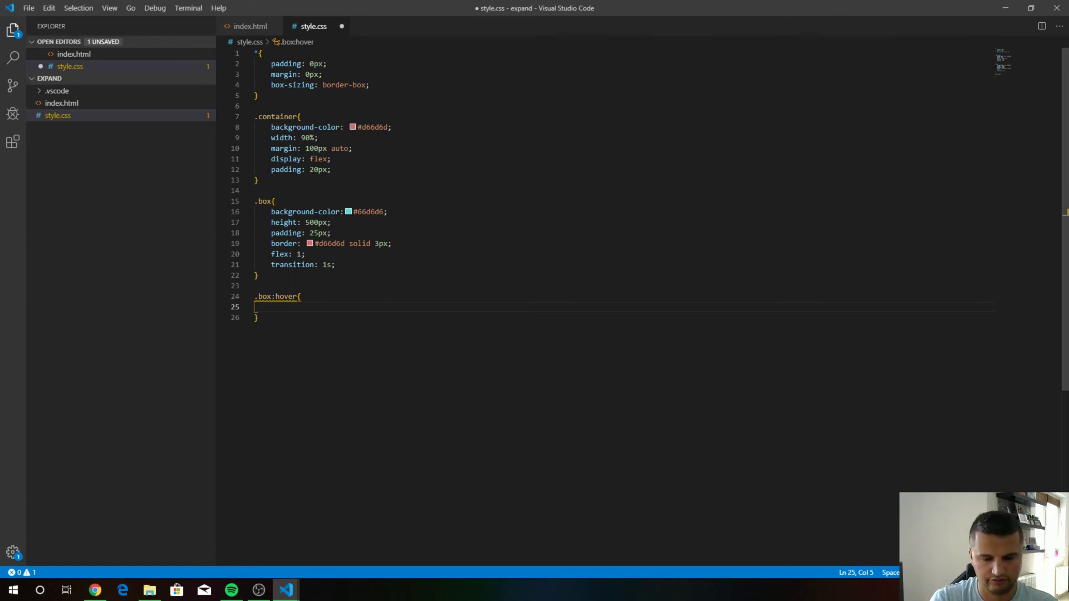
text(flex)
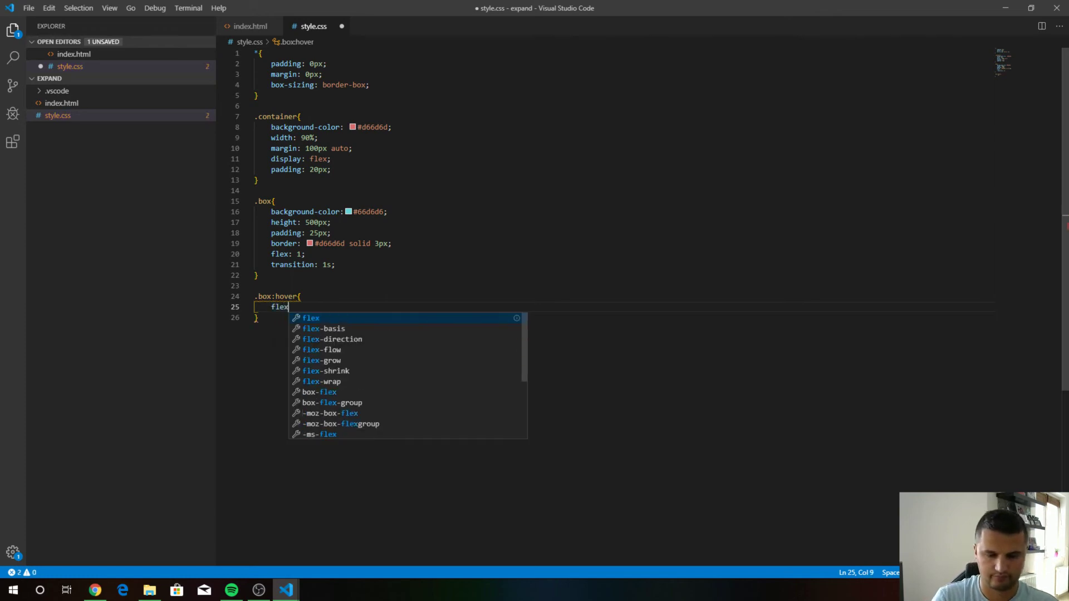
text(:)
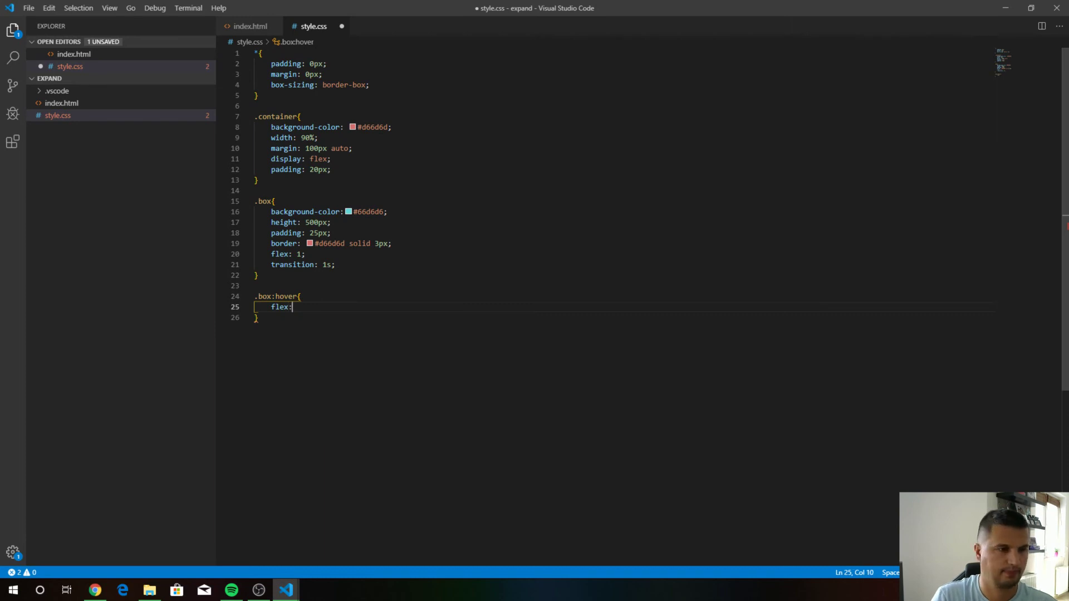
text( 4;)
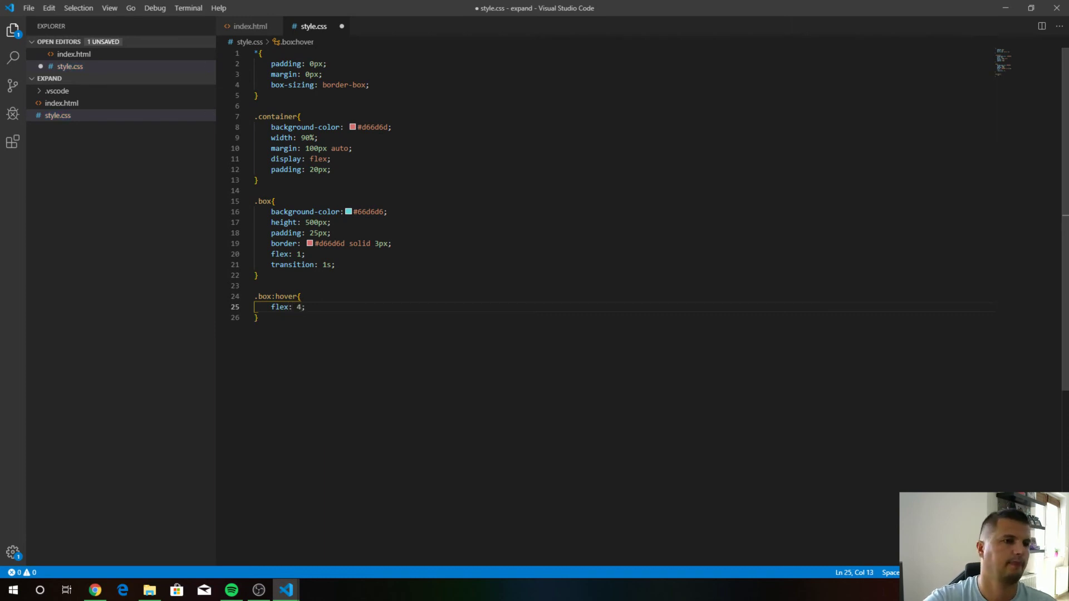
Step: Save all files with the flex: 4 hover rule and preview the widening box in Chrome
click(32, 8)
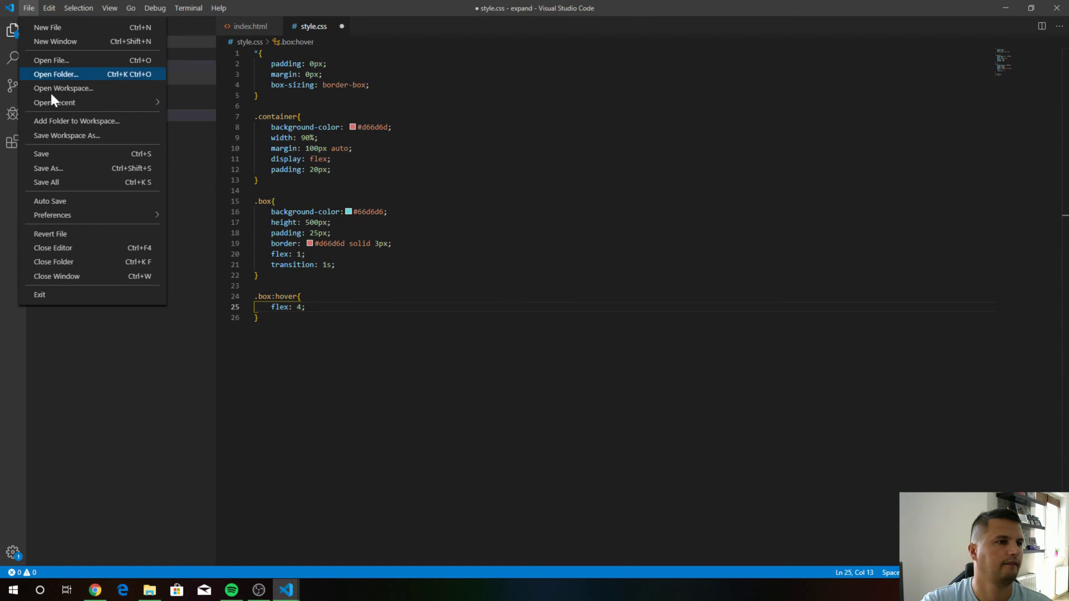
click(74, 179)
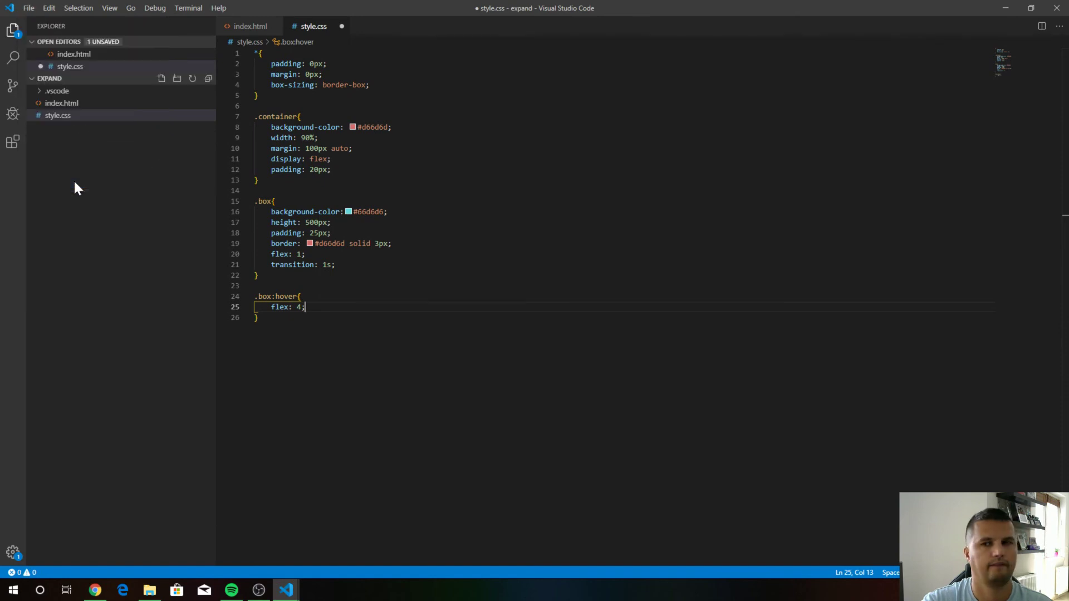
click(95, 591)
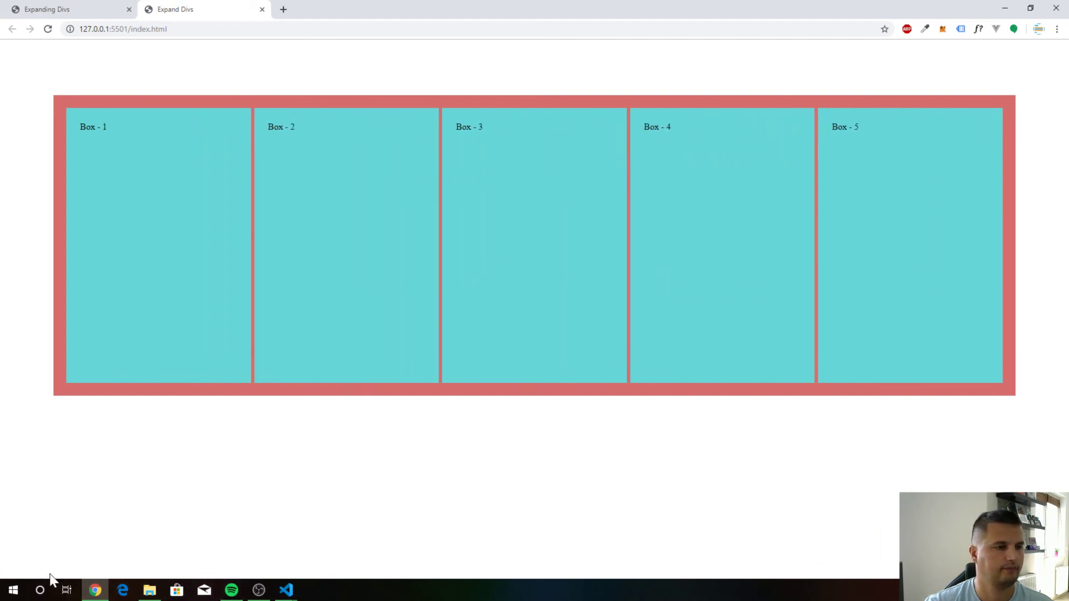
click(95, 591)
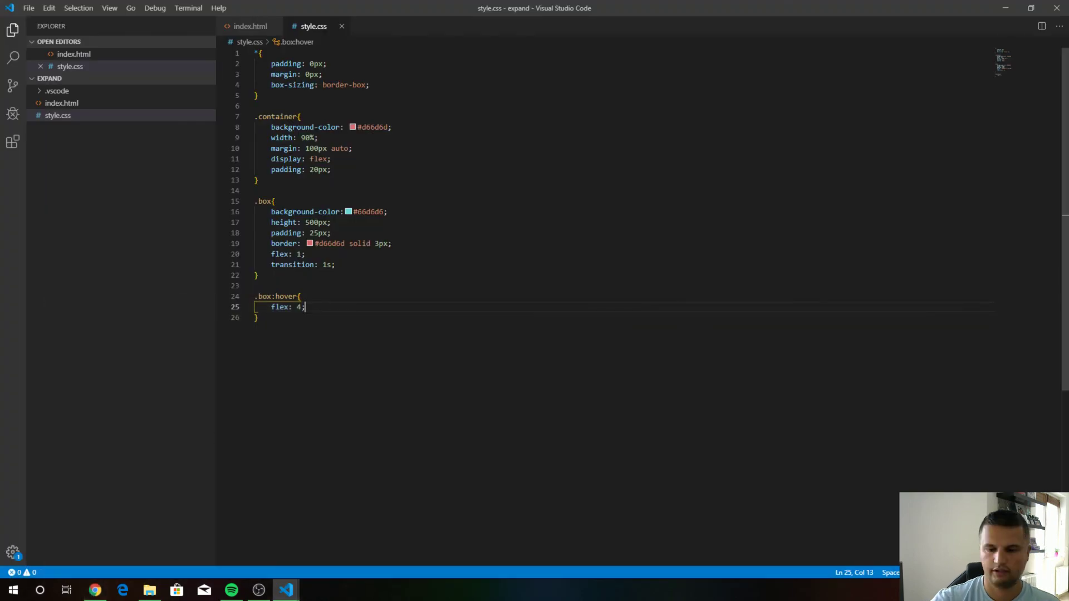
Step: Add background-color: antiquewhite; to the .box:hover rule
key(Return)
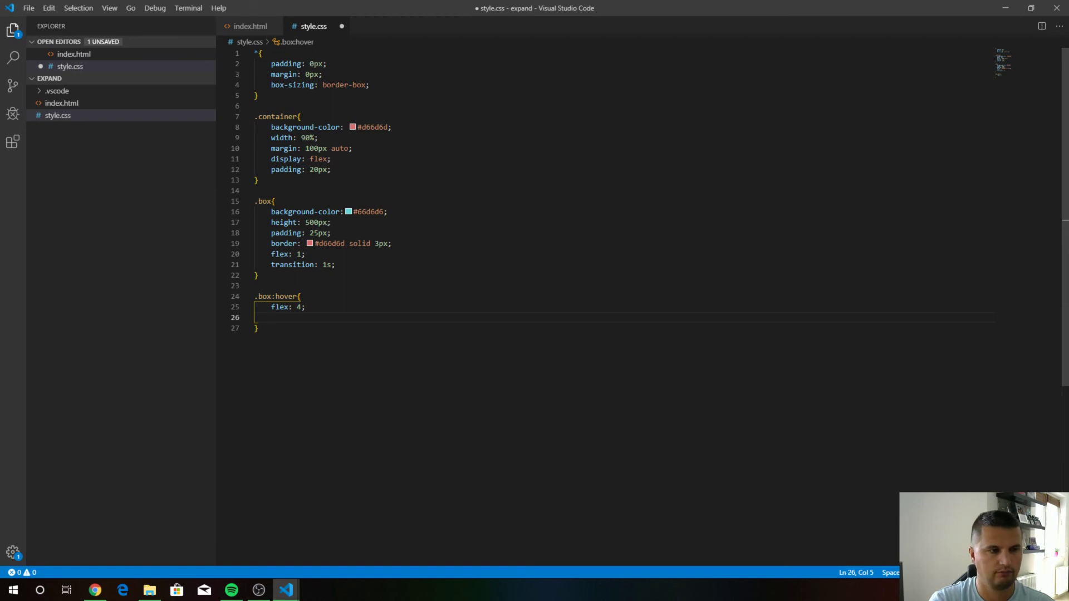
text(bac)
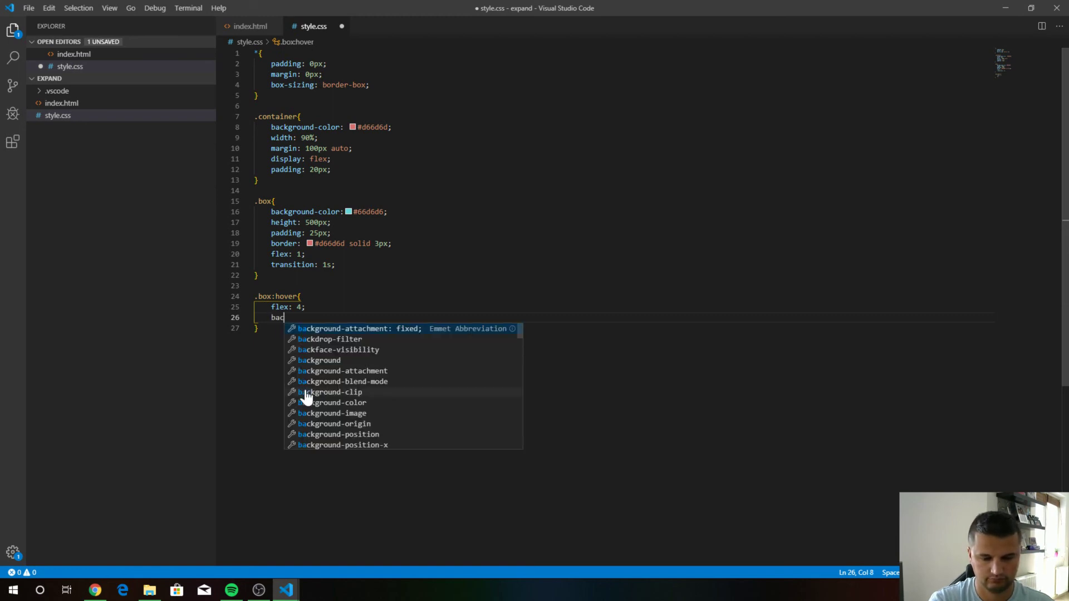
text(kgroun)
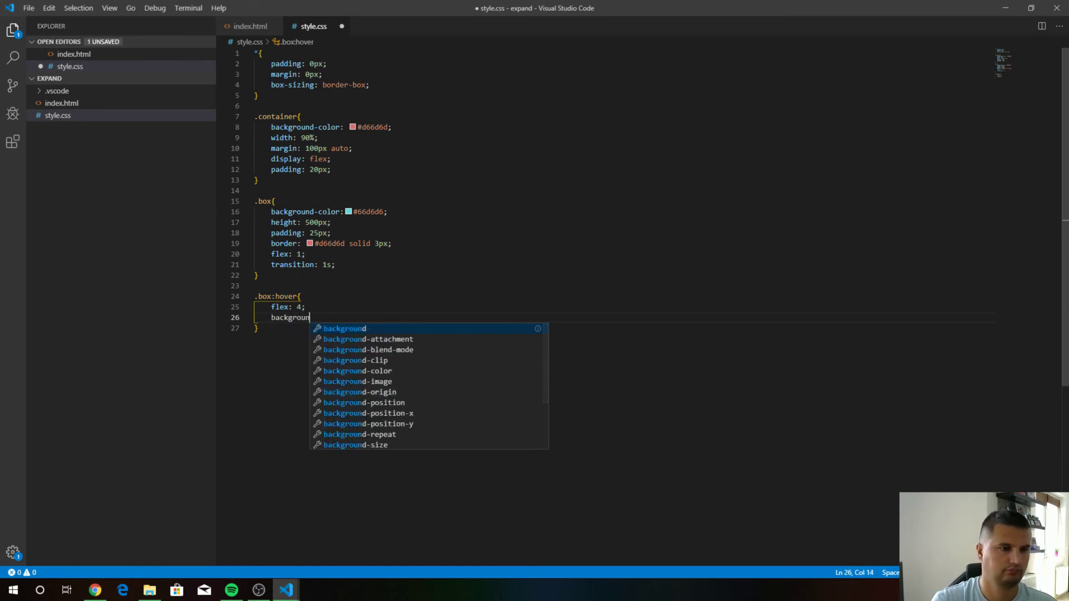
text(d)
key(Down)
key(Down)
key(Return)
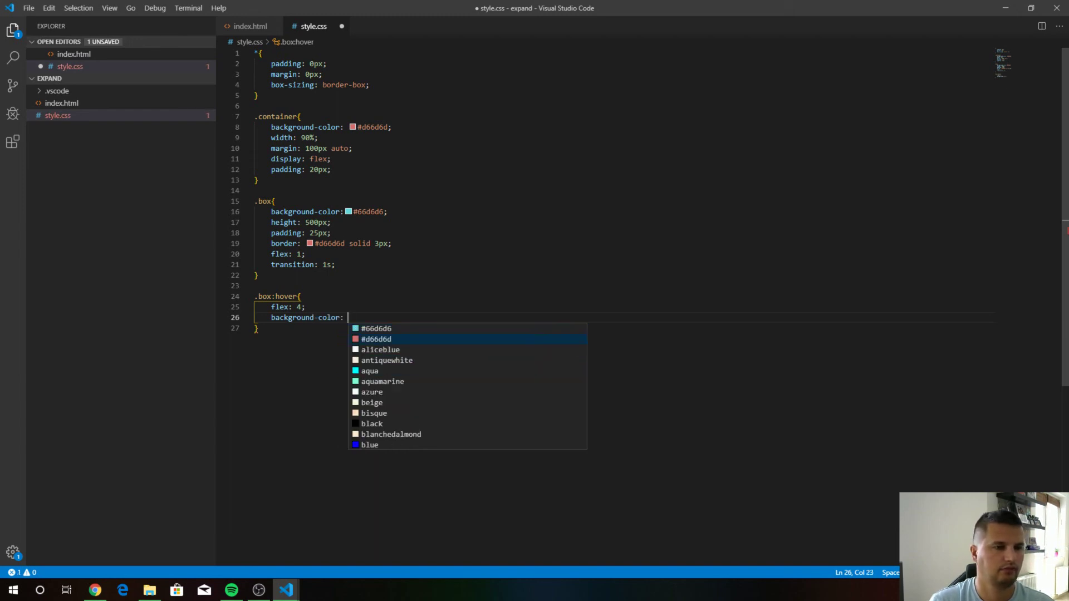
key(Return)
text(;)
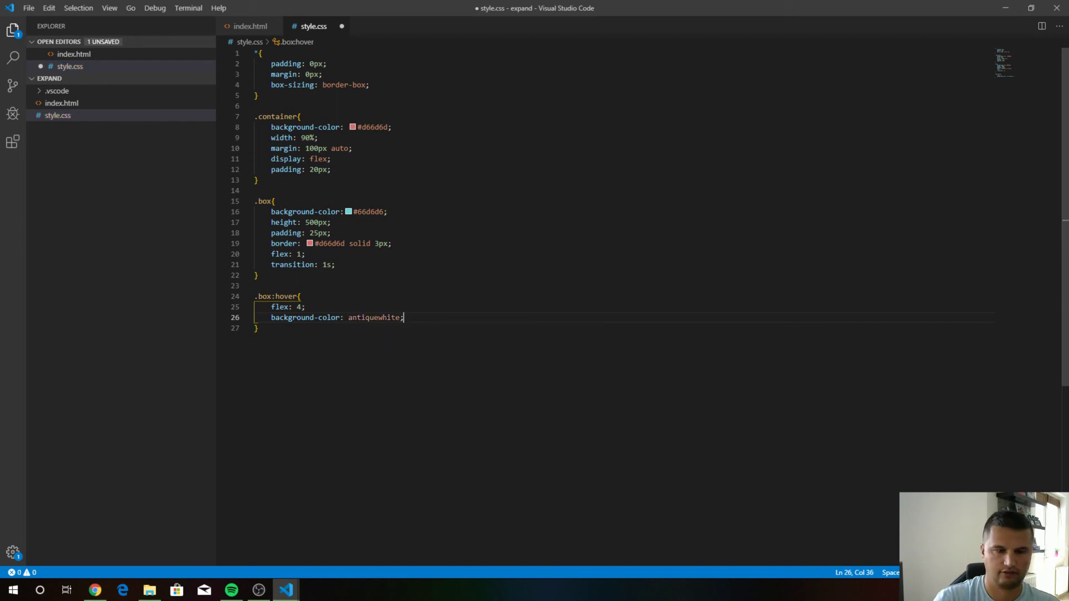
Step: Cancel the Save As, save all files, and bring the Chrome preview forward
click(29, 8)
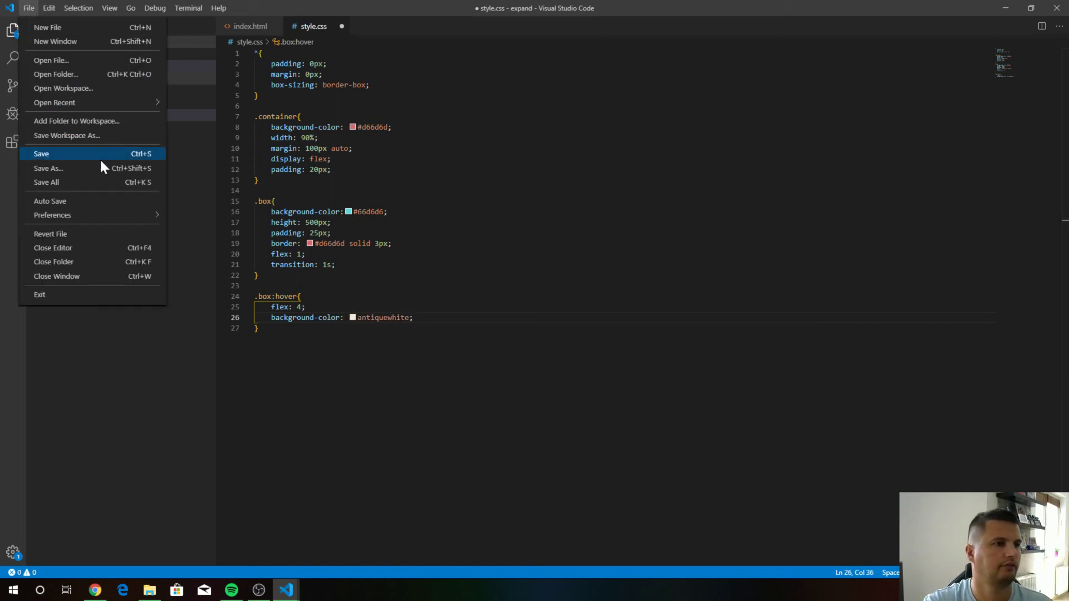
click(98, 172)
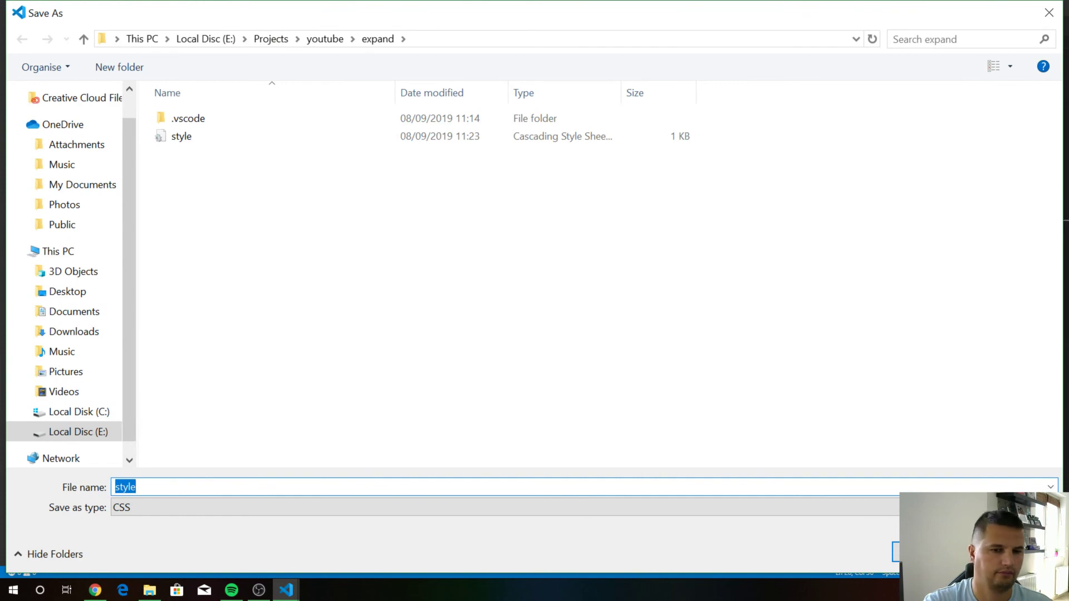
key(Escape)
click(29, 8)
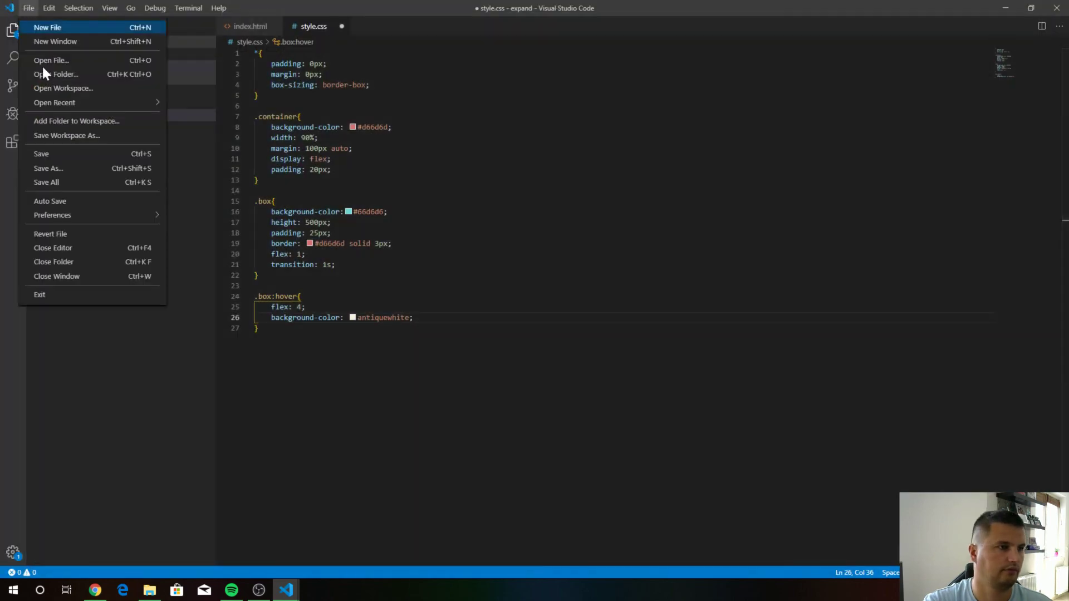
click(62, 178)
click(97, 591)
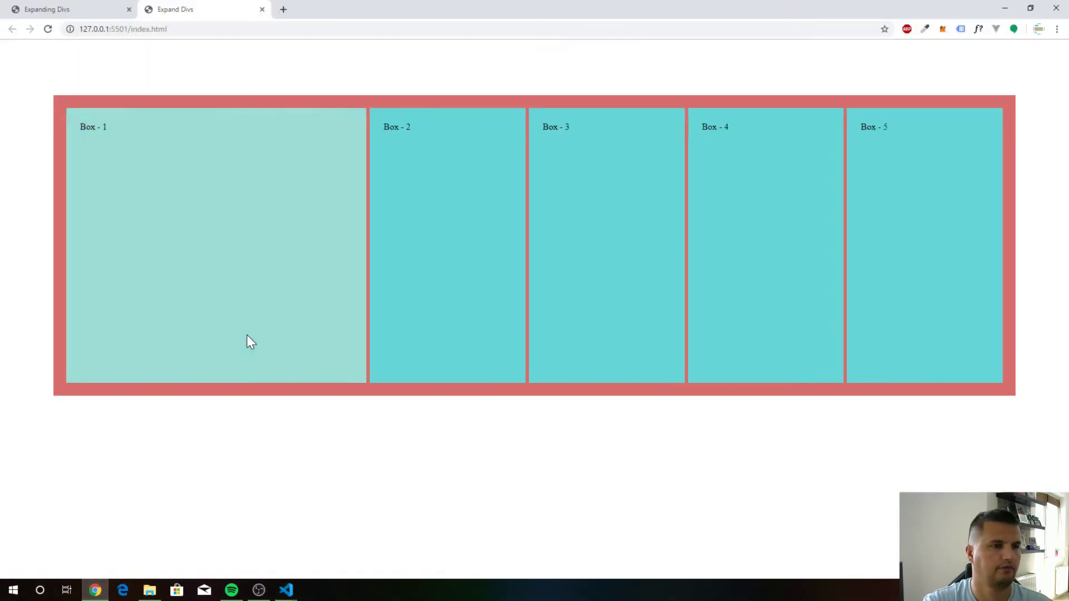